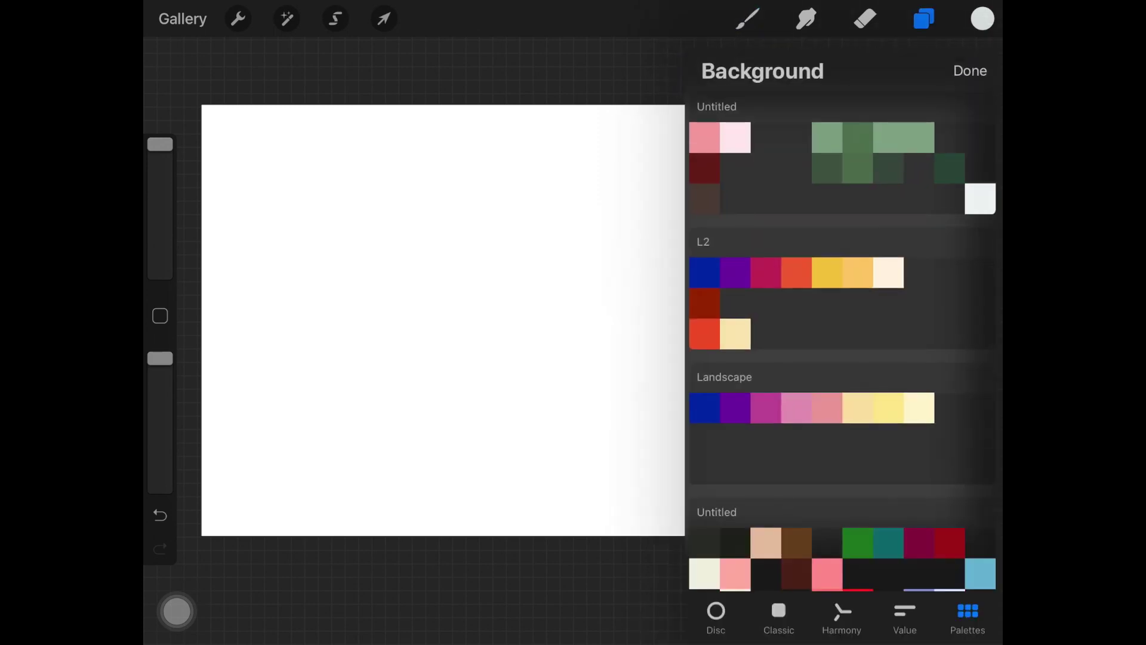
- Set the canvas background colour to a very pale blue
scroll(841, 328, "down", 5)
left_click(715, 615)
left_click_drag(844, 187, 802, 155)
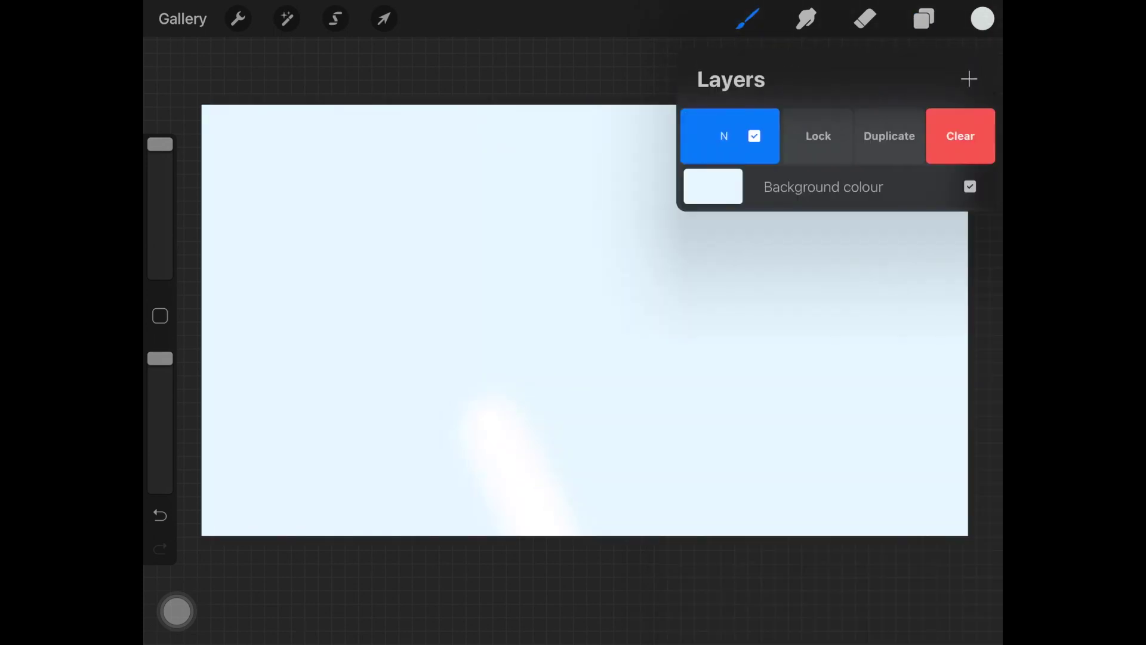
left_click(747, 19)
- Pick a dark brown drawing colour and select the Inking Technical Pen brush
left_click(981, 18)
mouse_move(660, 171)
left_mouse_down()
mouse_move(692, 317)
mouse_move(786, 345)
left_mouse_up()
left_click(160, 514)
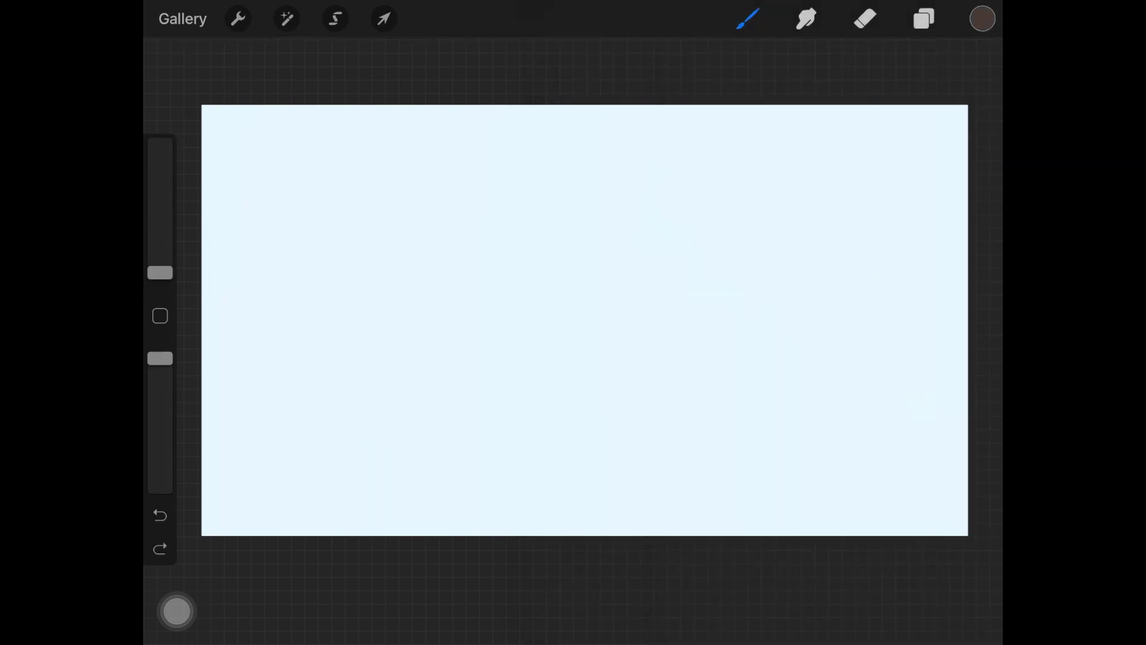
left_click(747, 19)
left_click(628, 223)
left_click(358, 299)
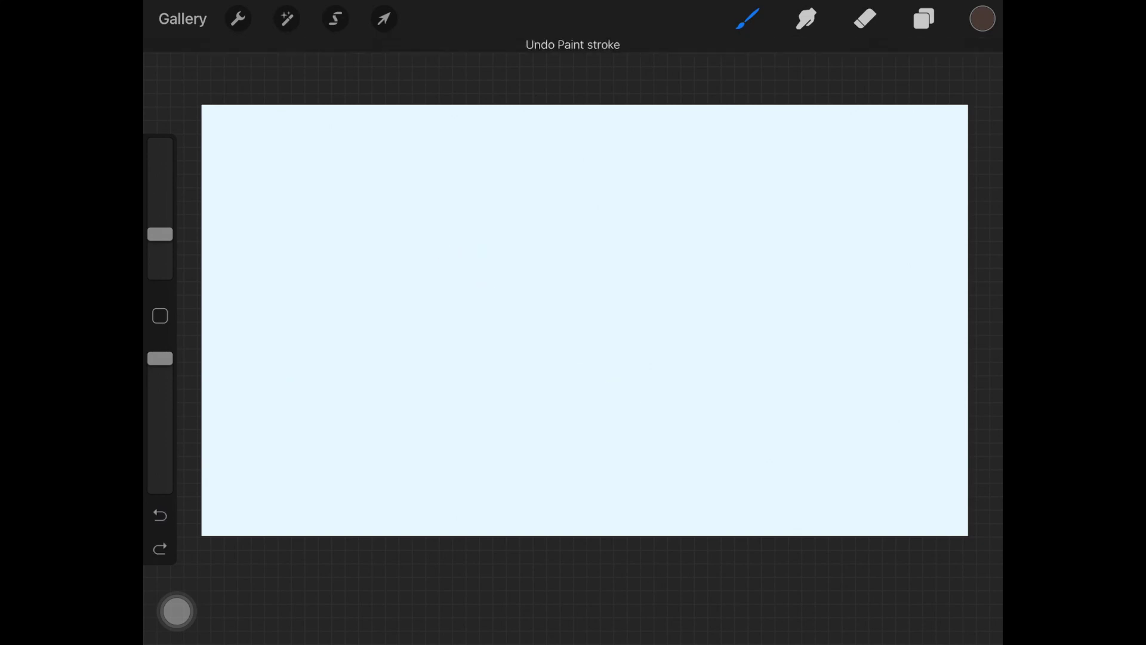
- Change the background colour to a pale grey-green
left_click(923, 19)
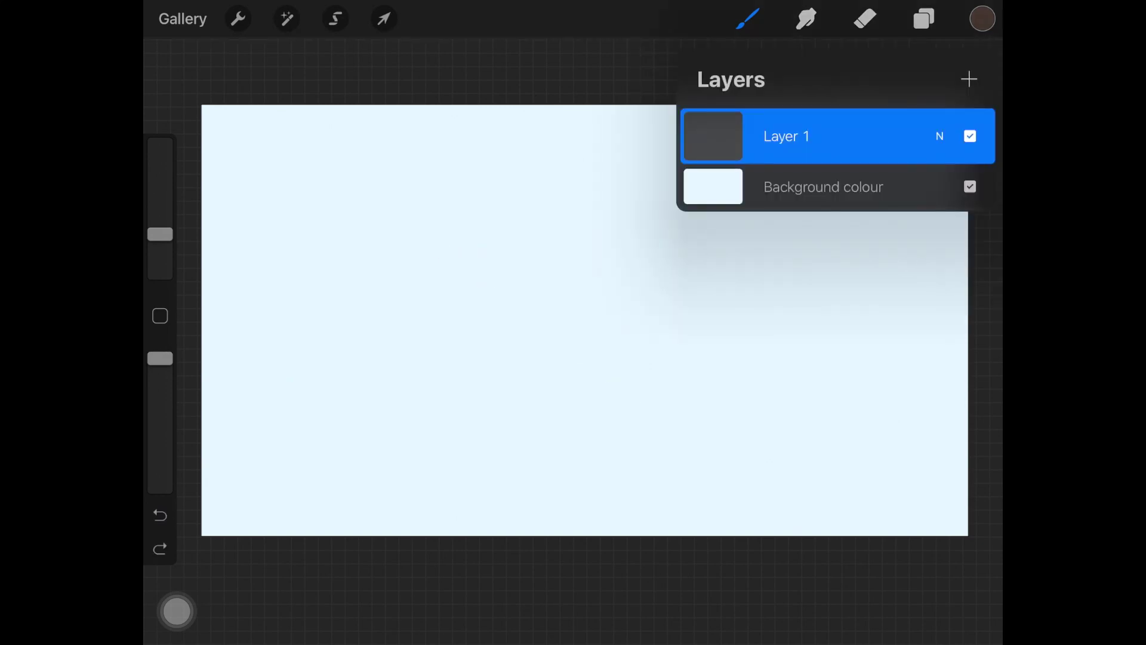
left_click(823, 187)
left_click(775, 186)
left_click(971, 69)
left_click(747, 19)
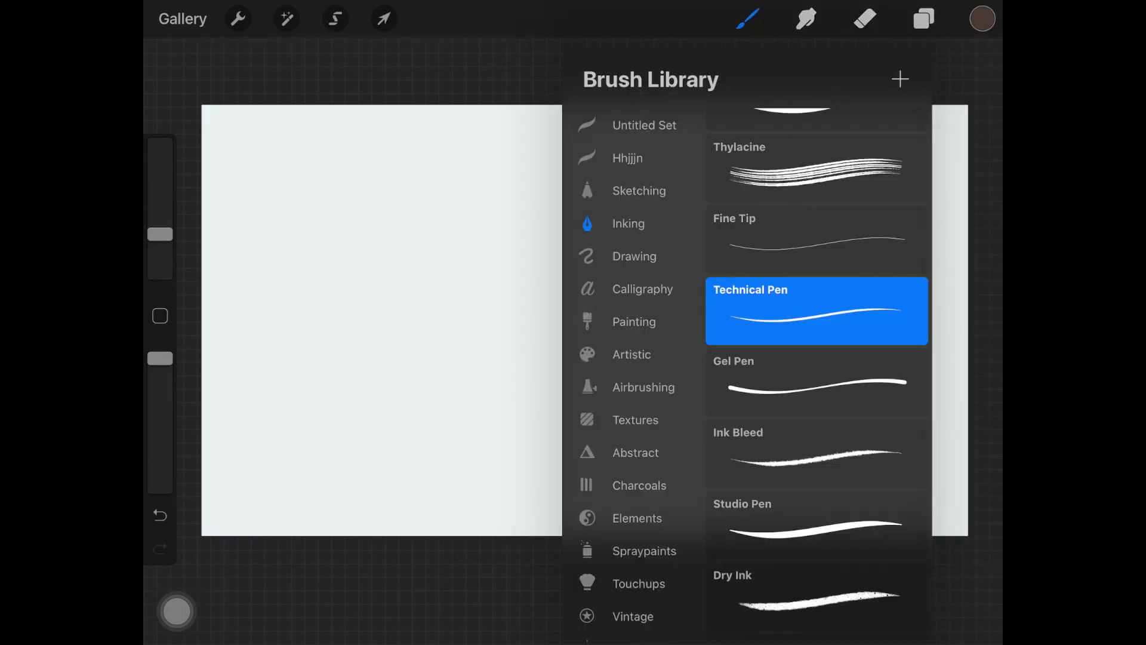
left_click(358, 299)
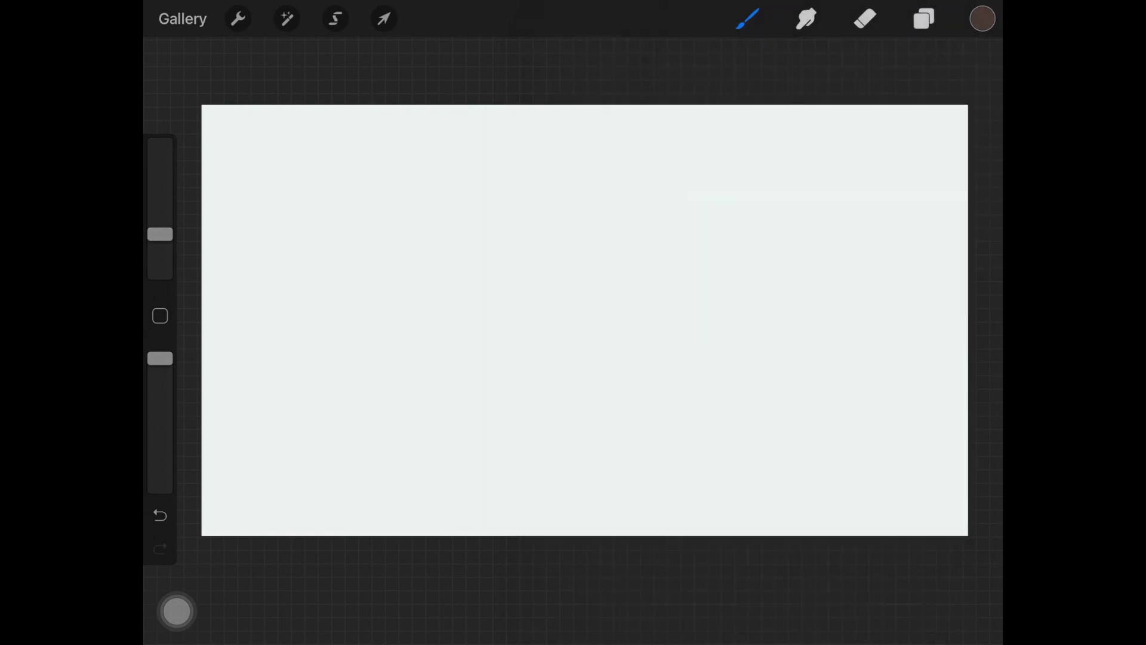
- Draw the pot's two tapered sides and its rounded bottom
left_click_drag(414, 291, 454, 413)
left_click_drag(685, 283, 645, 402)
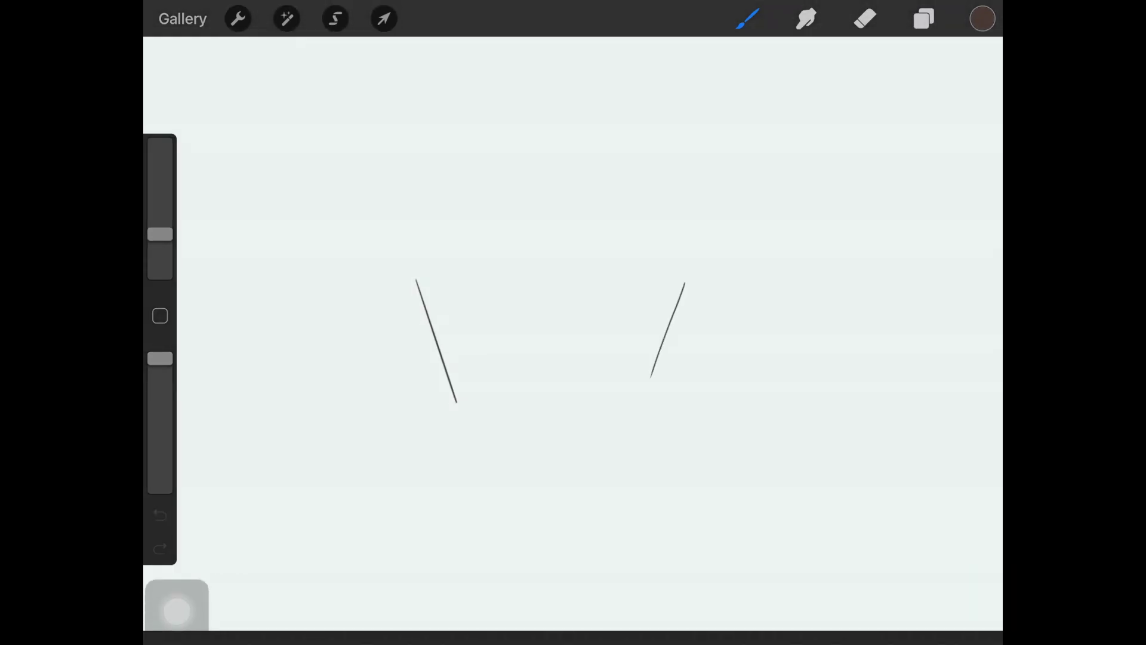
left_click_drag(456, 403, 537, 411)
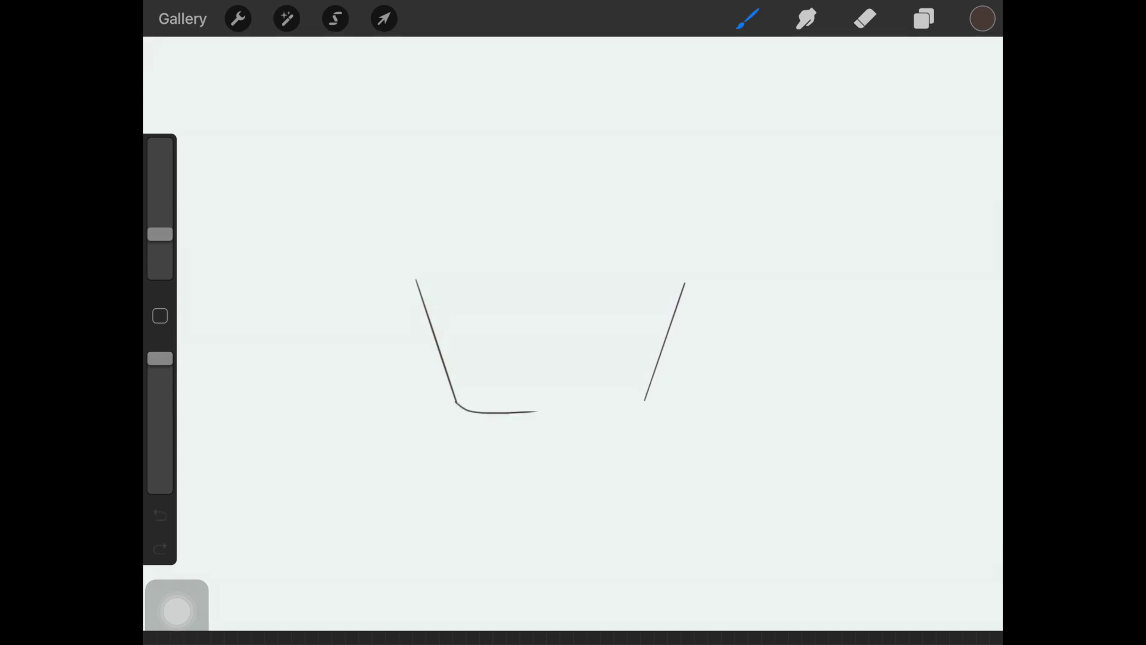
scroll(573, 346, "down", 2)
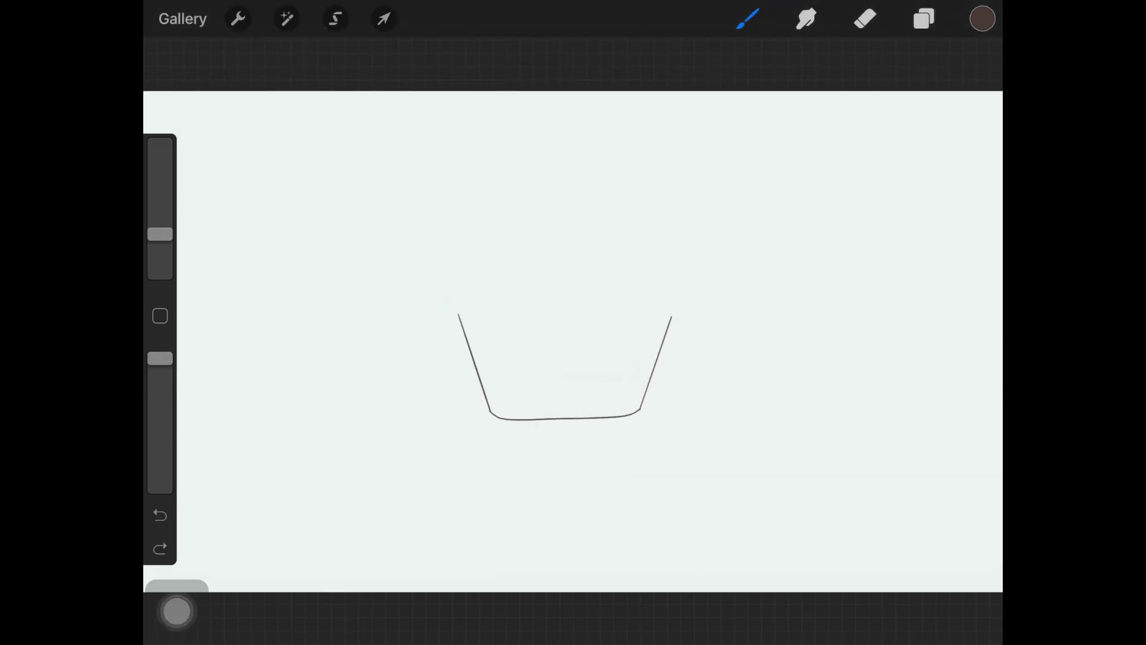
- Draw the curved lower edge of the rim, redoing failed attempts
mouse_move(439, 302)
left_mouse_down()
mouse_move(443, 316)
mouse_move(566, 323)
left_mouse_up()
key("ctrl+z")
left_click_drag(447, 317, 681, 314)
key("ctrl+z")
left_click_drag(445, 317, 680, 314)
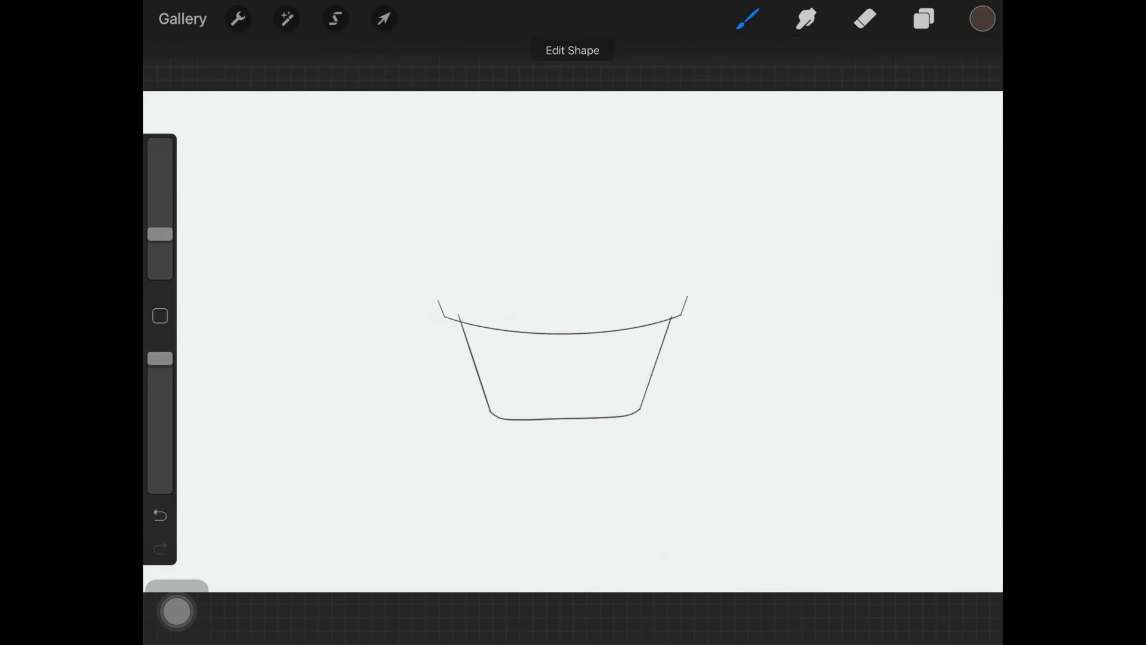
- Draw the pot's top rim as a closed ellipse, undoing tilted attempts
mouse_move(440, 303)
left_mouse_down()
mouse_move(686, 281)
mouse_move(432, 299)
mouse_move(430, 282)
left_mouse_up()
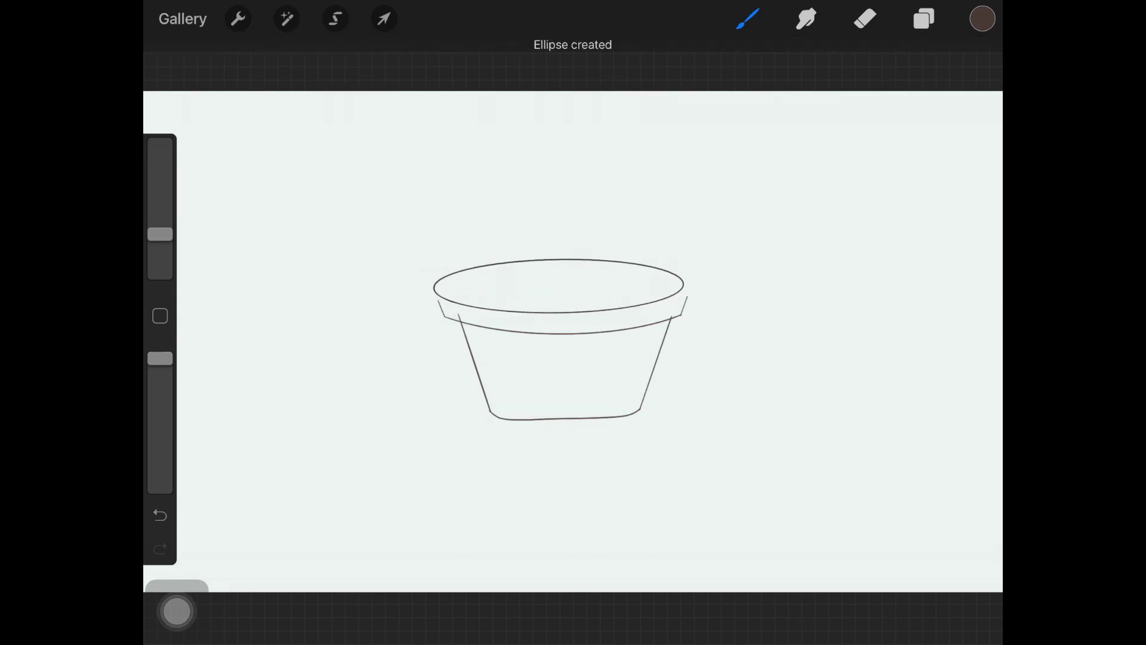
key("ctrl+z")
mouse_move(437, 302)
left_mouse_down()
mouse_move(531, 306)
mouse_move(496, 254)
mouse_move(432, 293)
left_mouse_up()
key("ctrl+z")
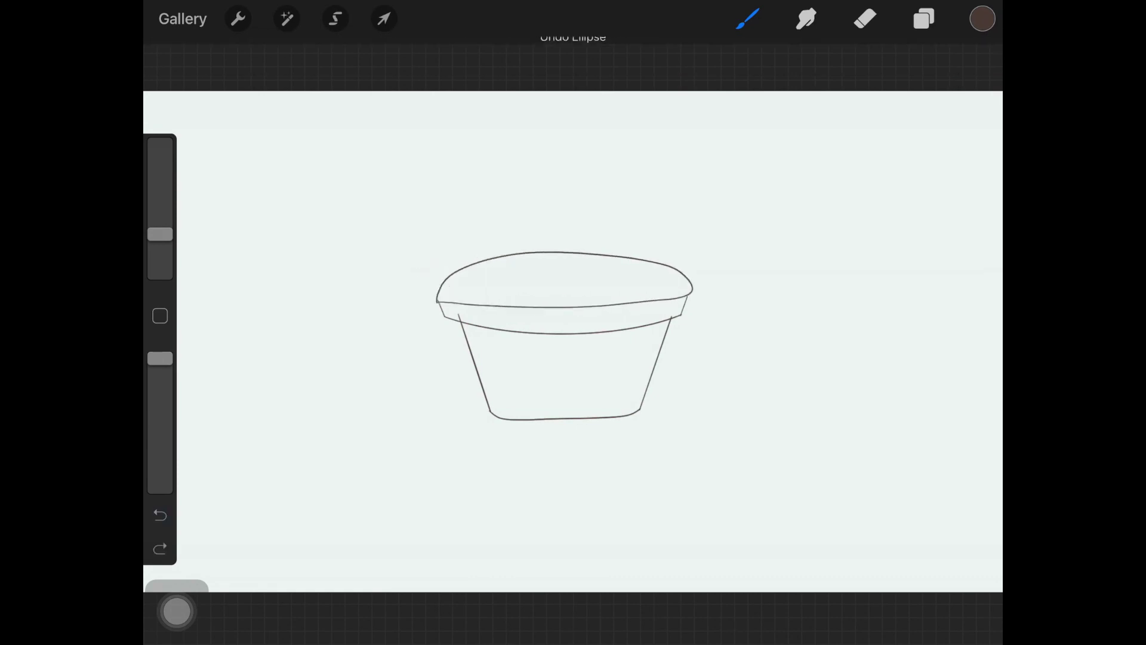
mouse_move(531, 315)
left_mouse_down()
mouse_move(700, 274)
mouse_move(434, 272)
mouse_move(438, 302)
left_mouse_up()
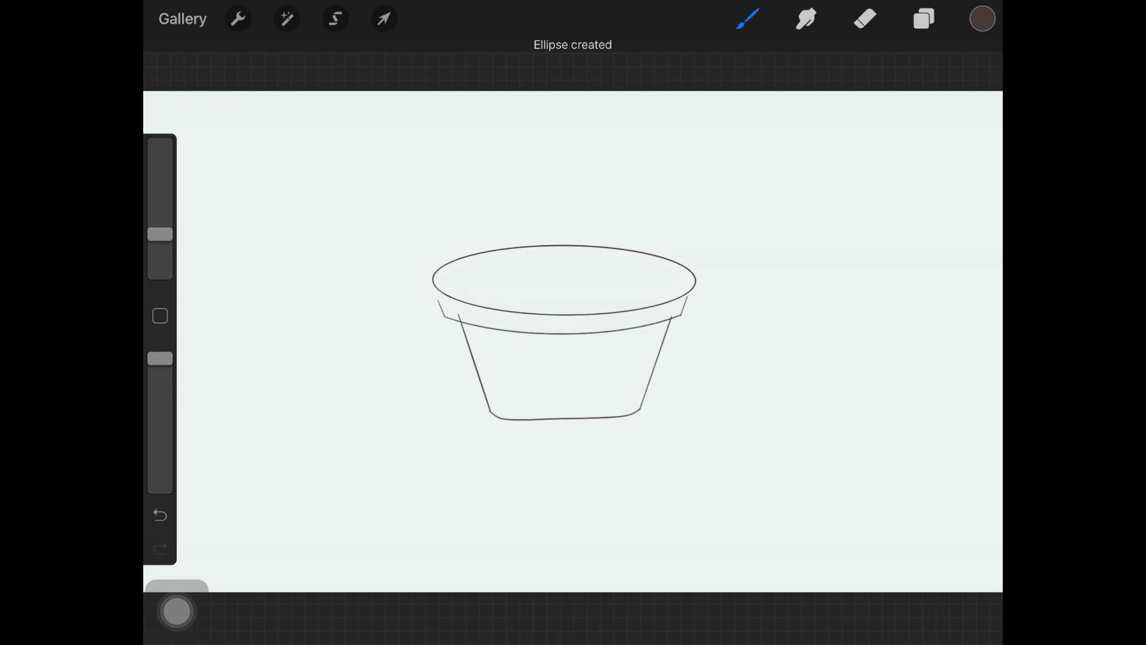
left_click_drag(439, 302, 443, 303)
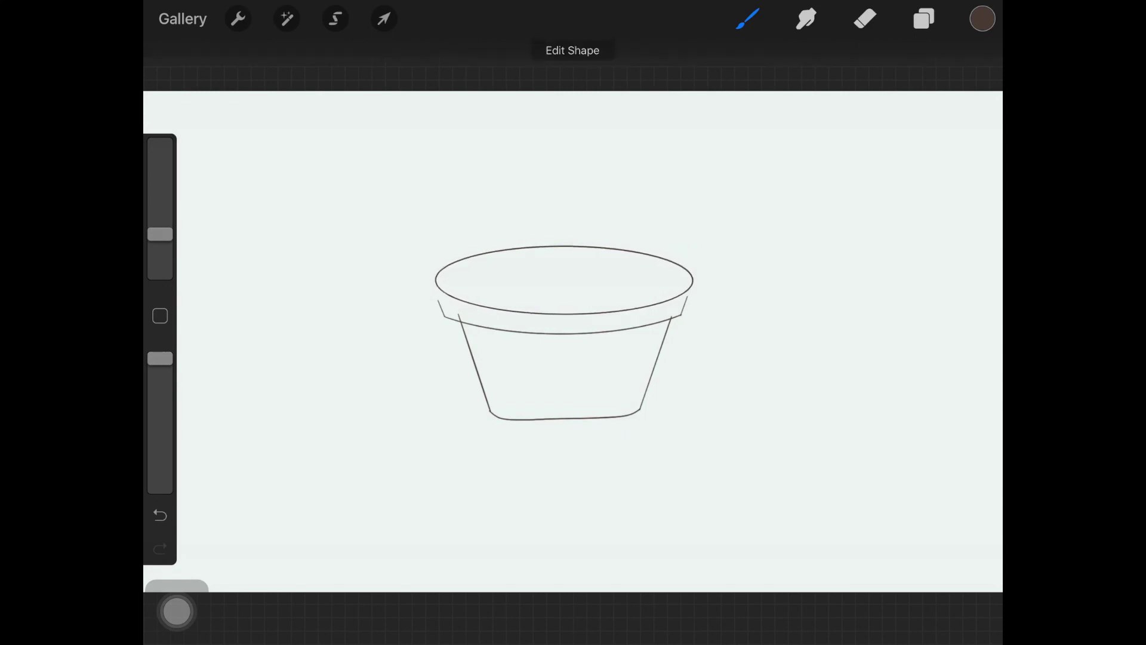
scroll(543, 358, "up", 2)
key("ctrl+z")
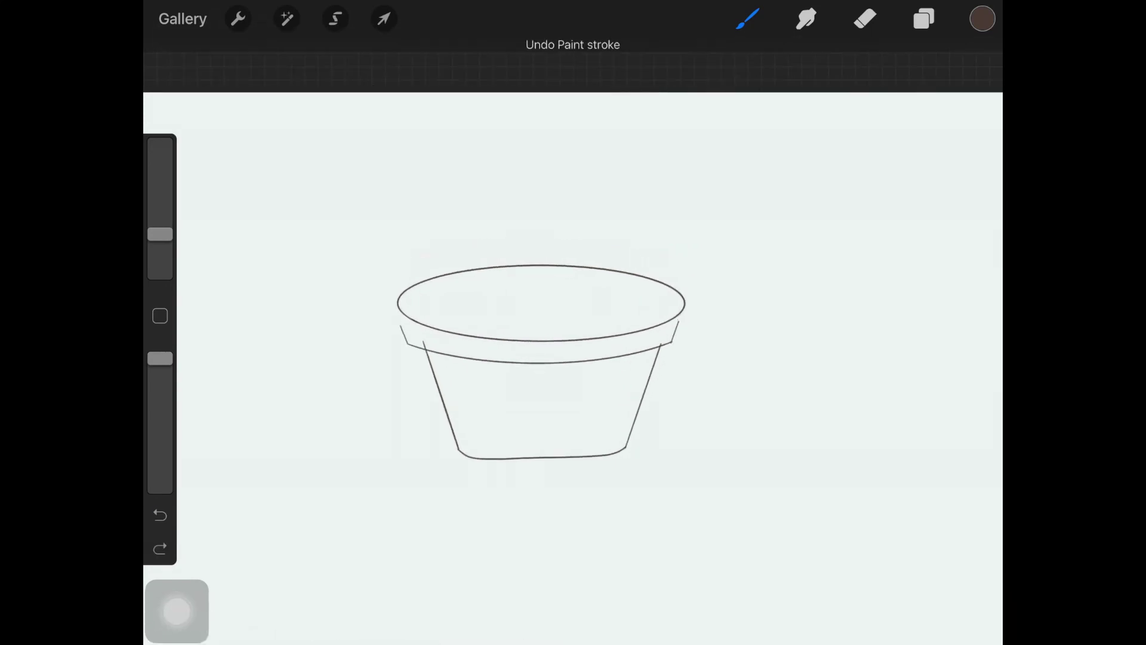
- Add the rim band's ends and the inner rim of the opening, then move the pot lower
left_click_drag(687, 276, 676, 305)
left_click_drag(404, 271, 416, 306)
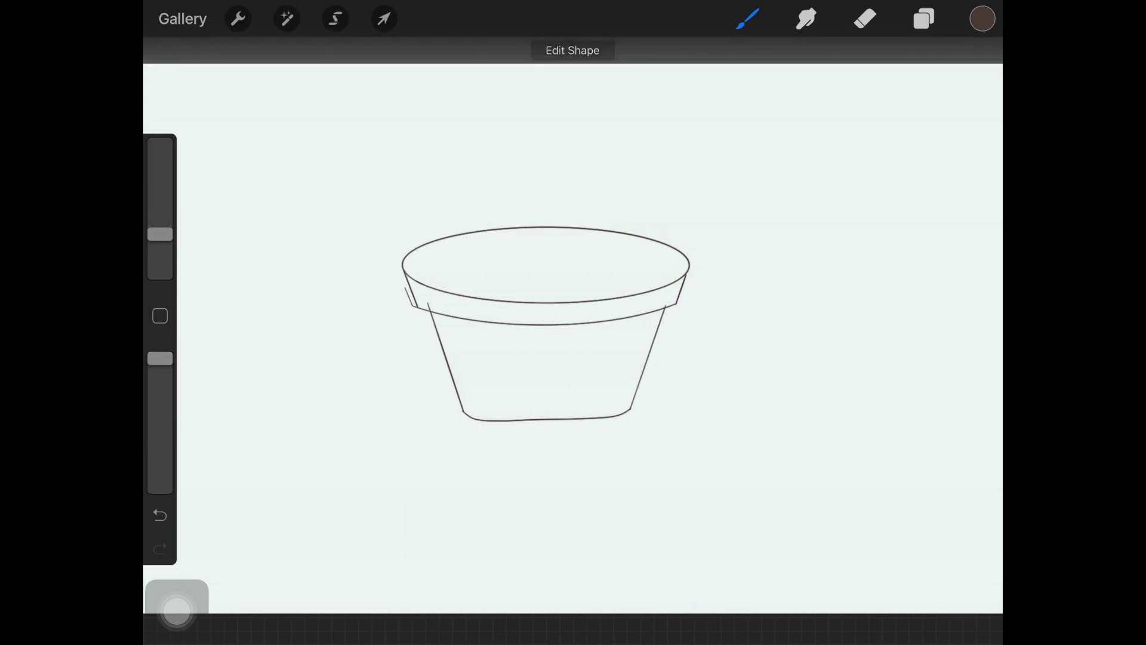
left_click_drag(431, 260, 428, 266)
key("ctrl+z")
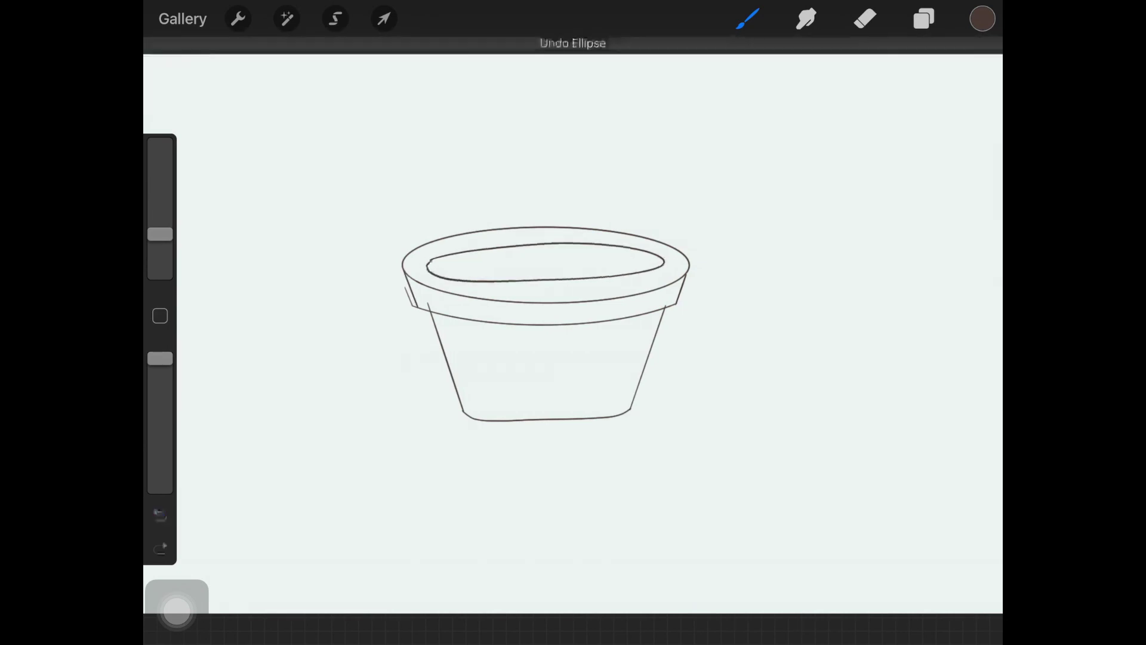
key("ctrl+z")
mouse_move(424, 259)
left_mouse_down()
mouse_move(609, 242)
mouse_move(541, 291)
mouse_move(546, 394)
left_mouse_up()
left_click(384, 18)
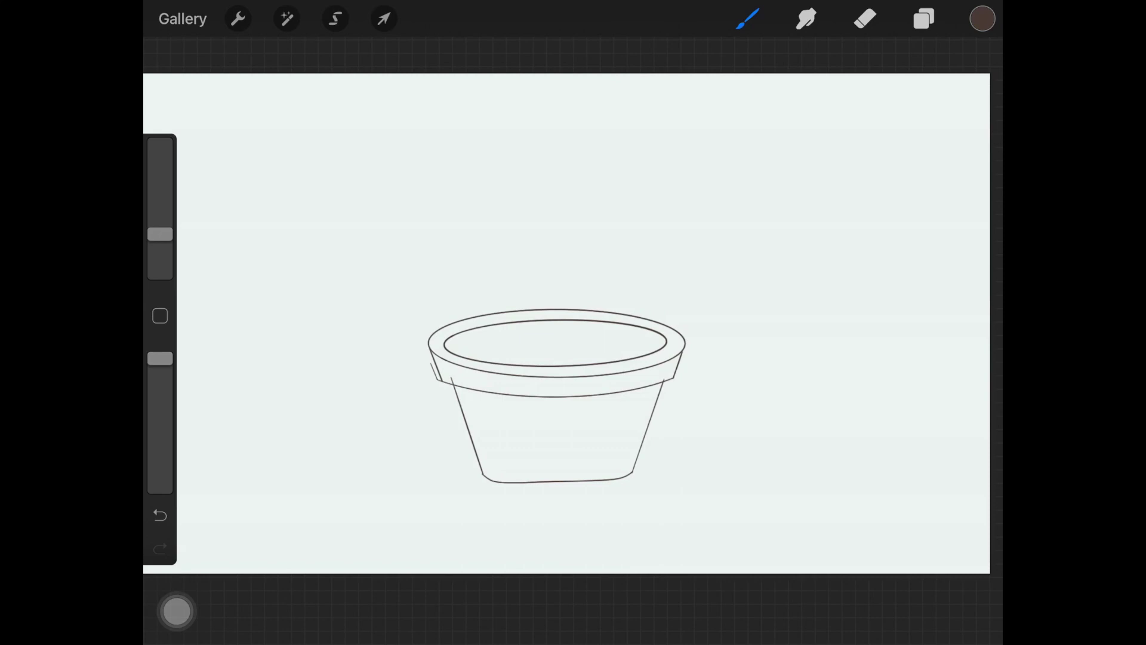
- Paint pink over the whole pot with a soft brush
left_click(982, 18)
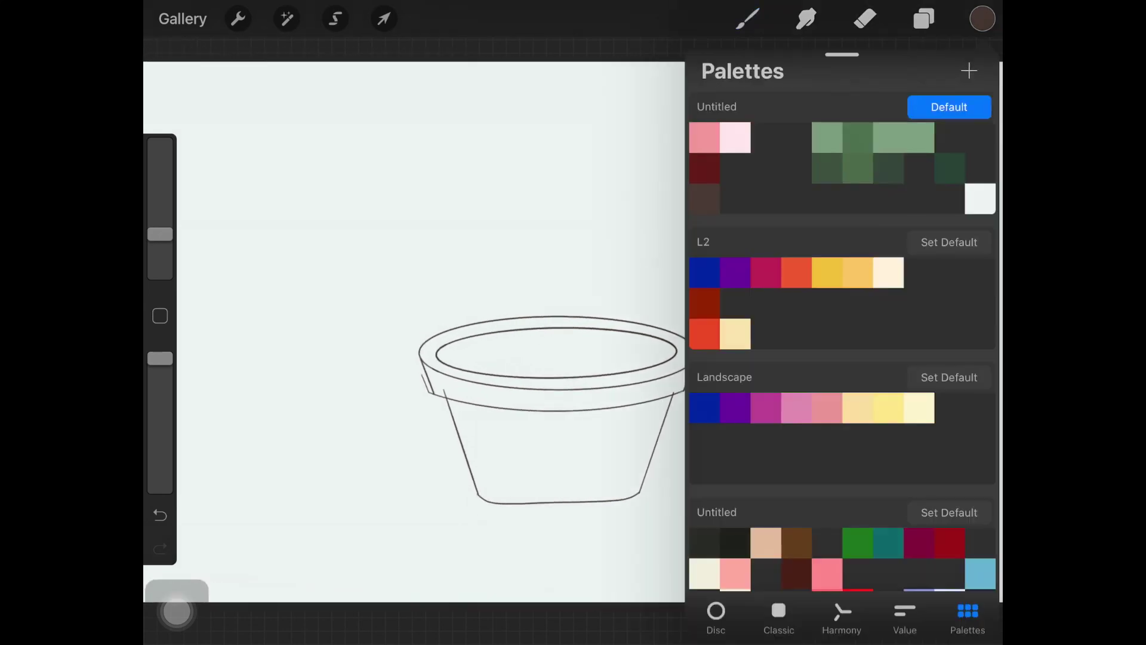
left_click(701, 135)
left_click(982, 18)
left_click_drag(982, 18, 537, 239)
left_click(160, 515)
left_click(924, 18)
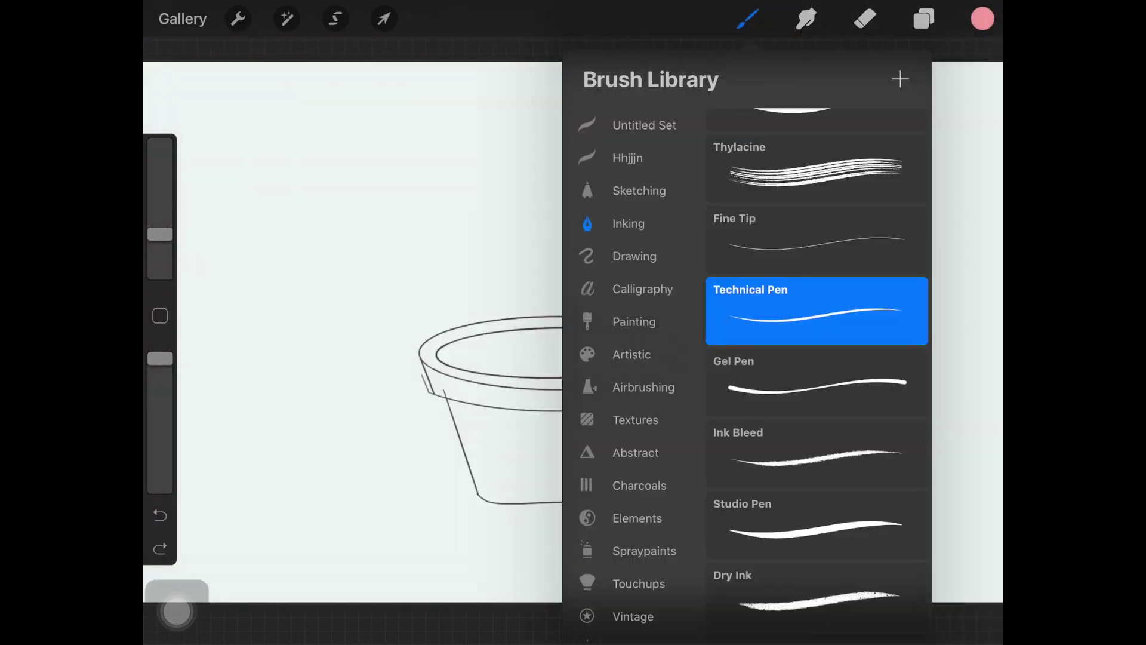
left_click(747, 19)
left_click(844, 389)
mouse_move(454, 358)
left_mouse_down()
mouse_move(509, 447)
mouse_move(558, 449)
left_mouse_up()
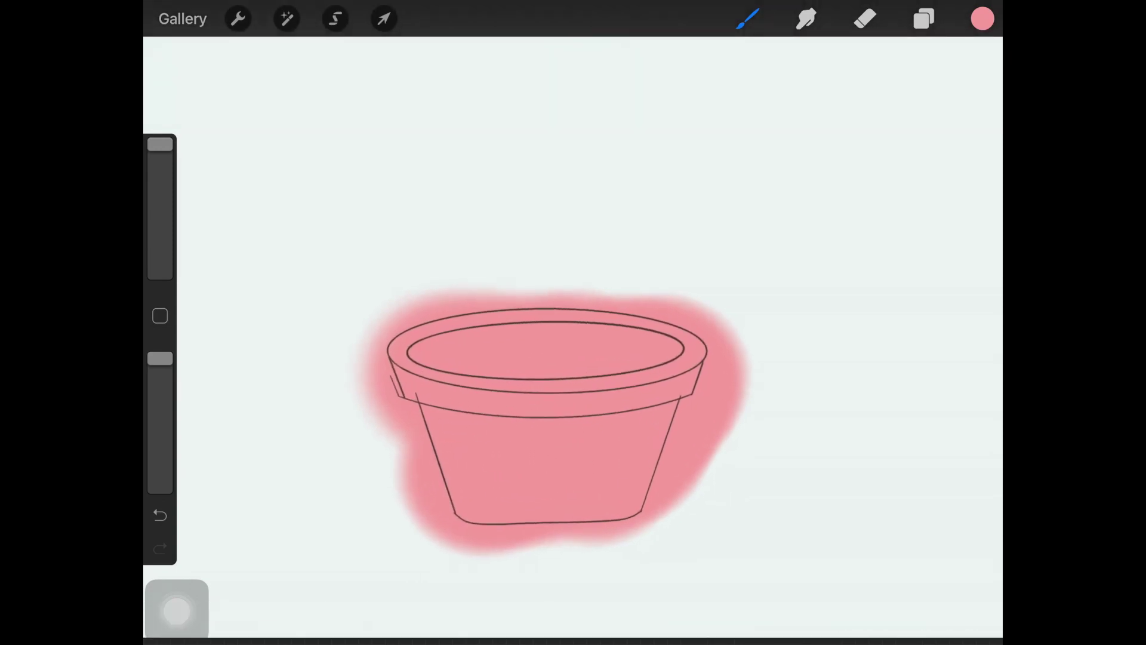
- Erase pink spilling past the pot's right side and bottom
left_click(865, 18)
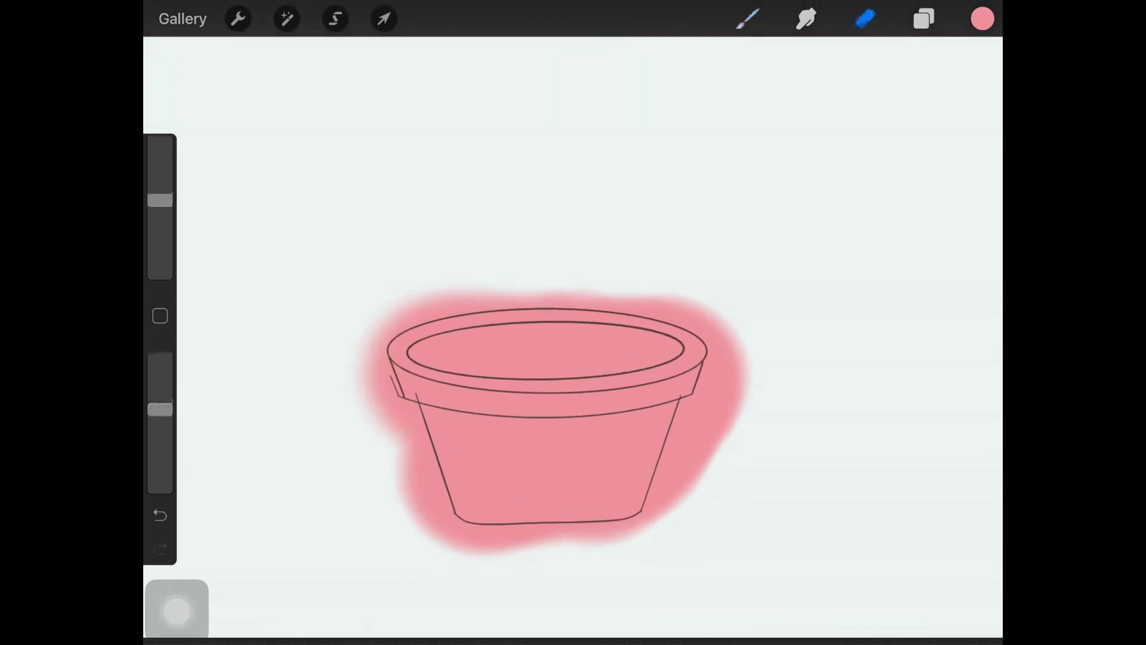
left_click_drag(740, 349, 726, 425)
mouse_move(453, 546)
left_mouse_down()
mouse_move(627, 540)
mouse_move(680, 451)
left_mouse_up()
left_click_drag(160, 201, 159, 221)
mouse_move(418, 495)
left_mouse_down()
mouse_move(591, 352)
mouse_move(391, 522)
mouse_move(418, 500)
left_mouse_up()
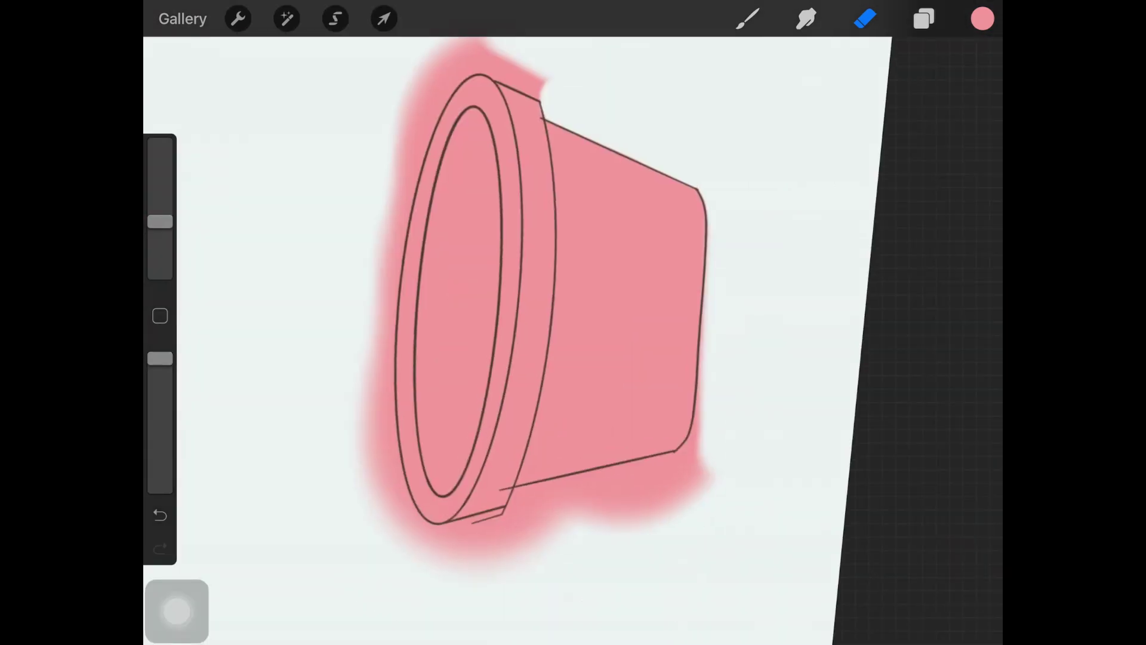
mouse_move(495, 558)
left_mouse_down()
mouse_move(539, 503)
mouse_move(692, 487)
left_mouse_up()
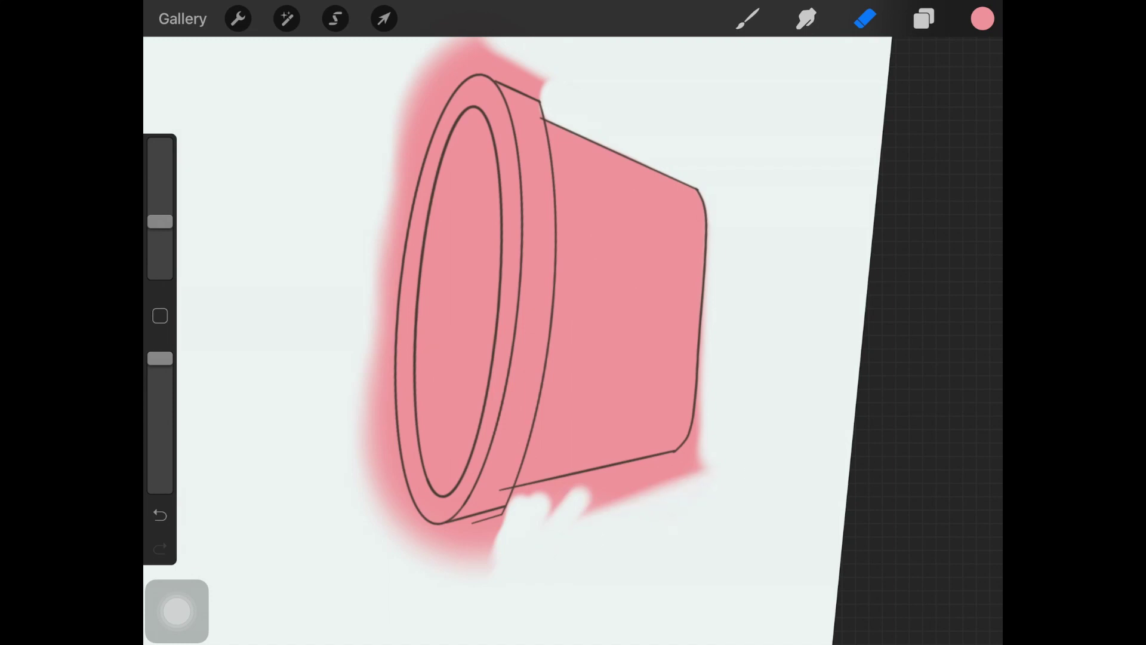
left_click_drag(709, 399, 668, 489)
- Erase the thin stray line below the rim with a smaller eraser and check the layers
left_click(924, 19)
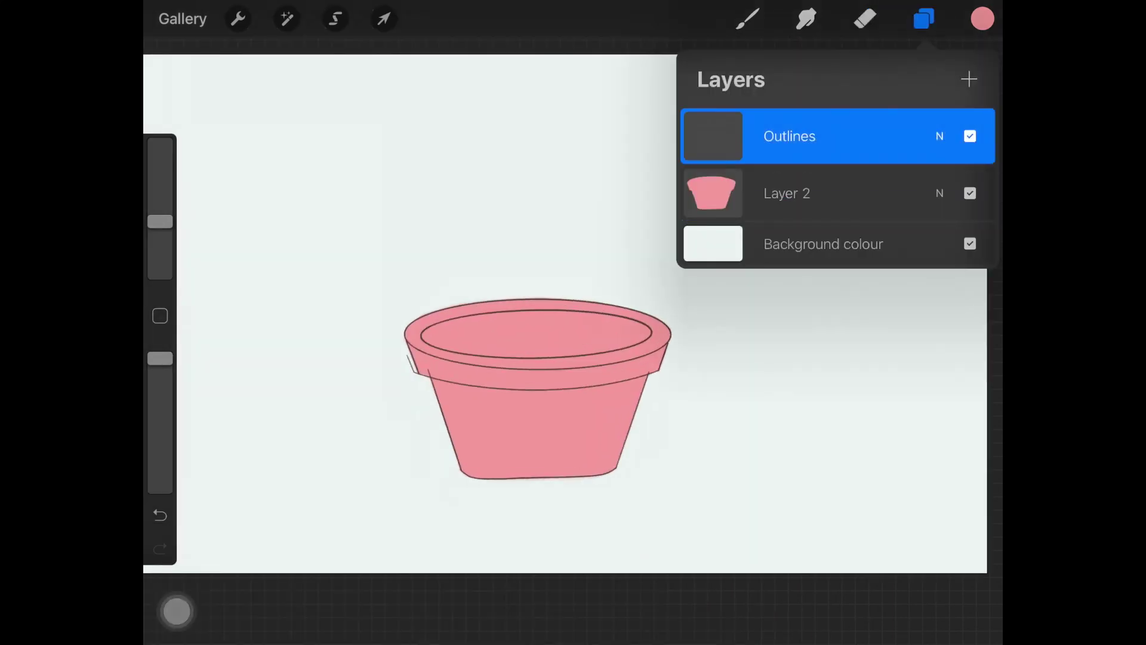
left_click_drag(160, 221, 160, 251)
left_click_drag(349, 378, 373, 405)
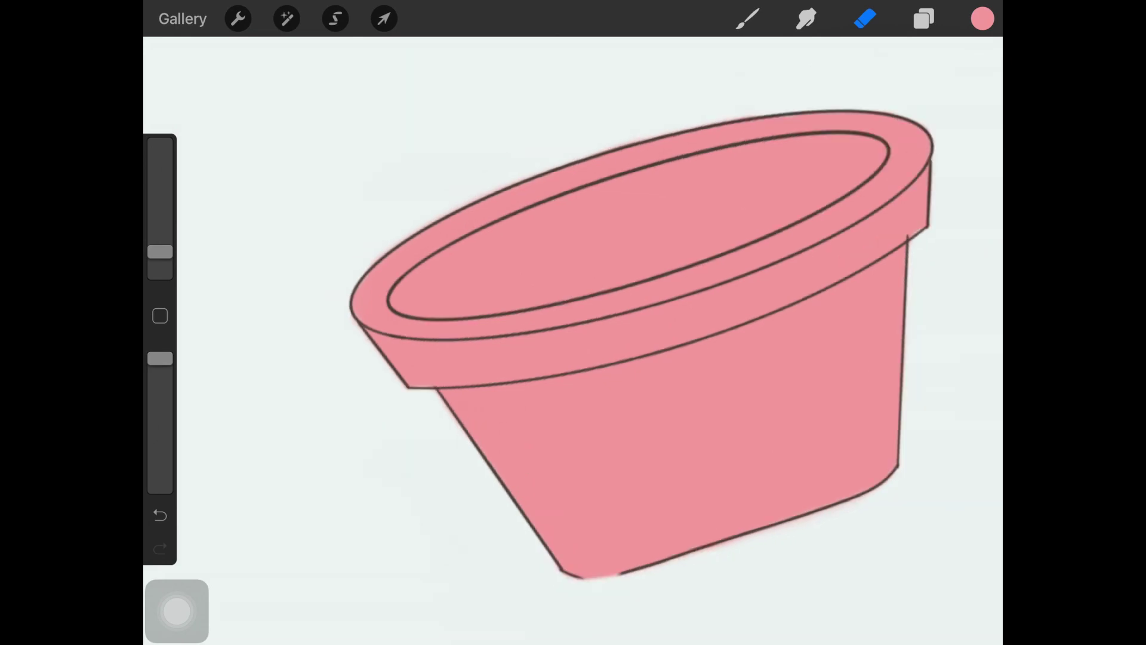
key("ctrl+z")
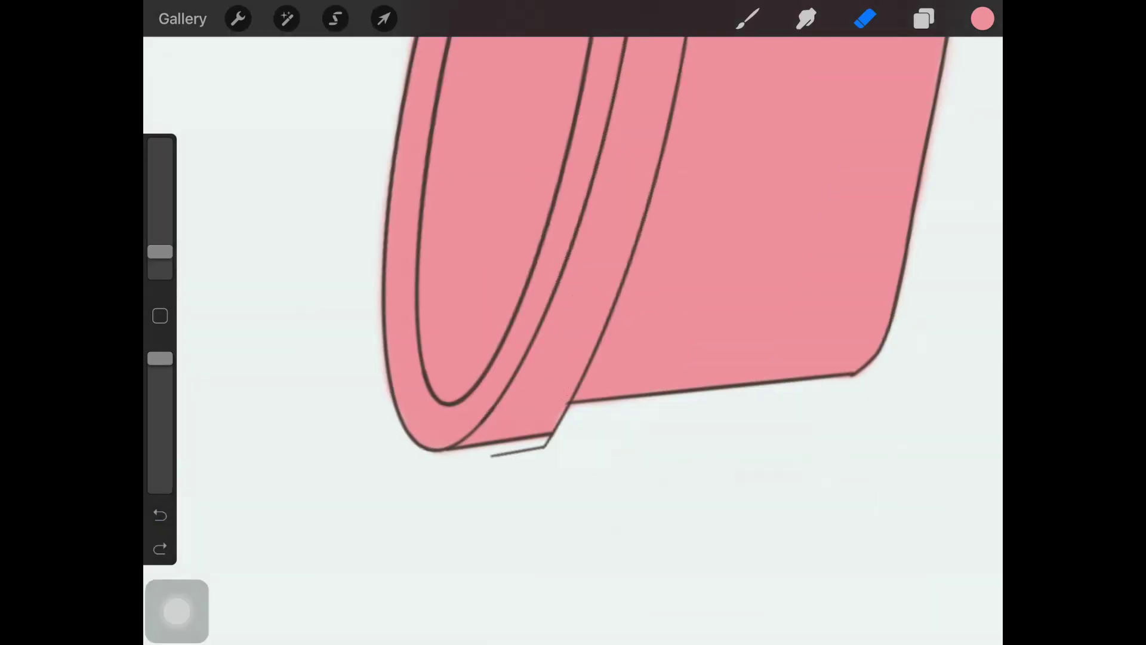
scroll(573, 323, "down", 3)
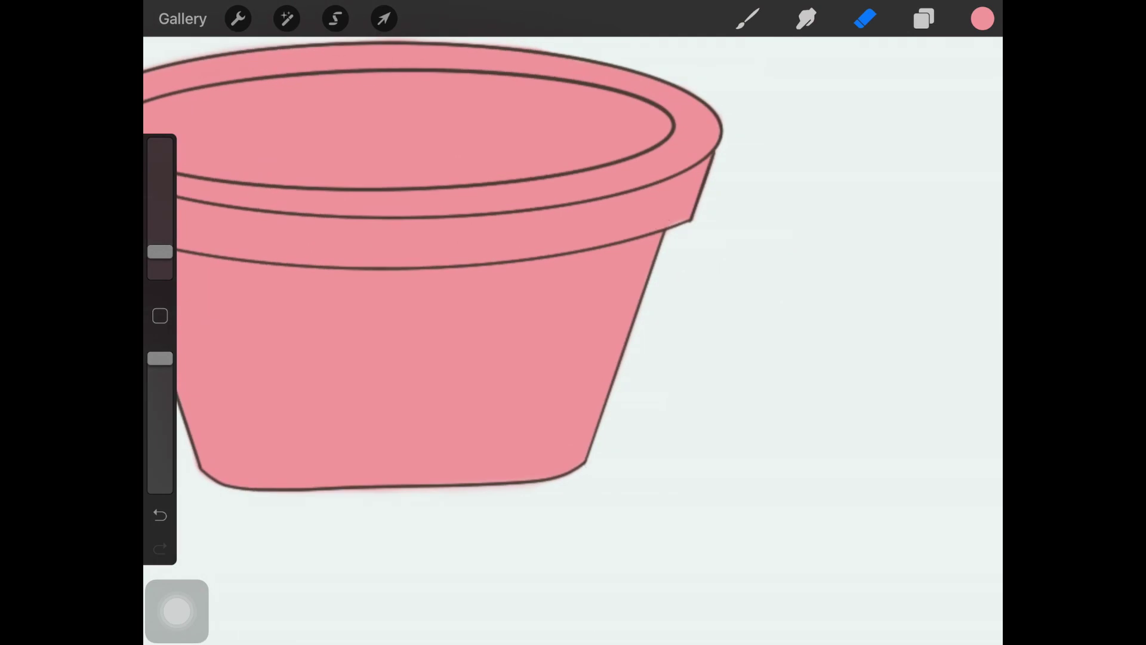
scroll(573, 322, "down", 3)
left_click(924, 18)
left_click(982, 19)
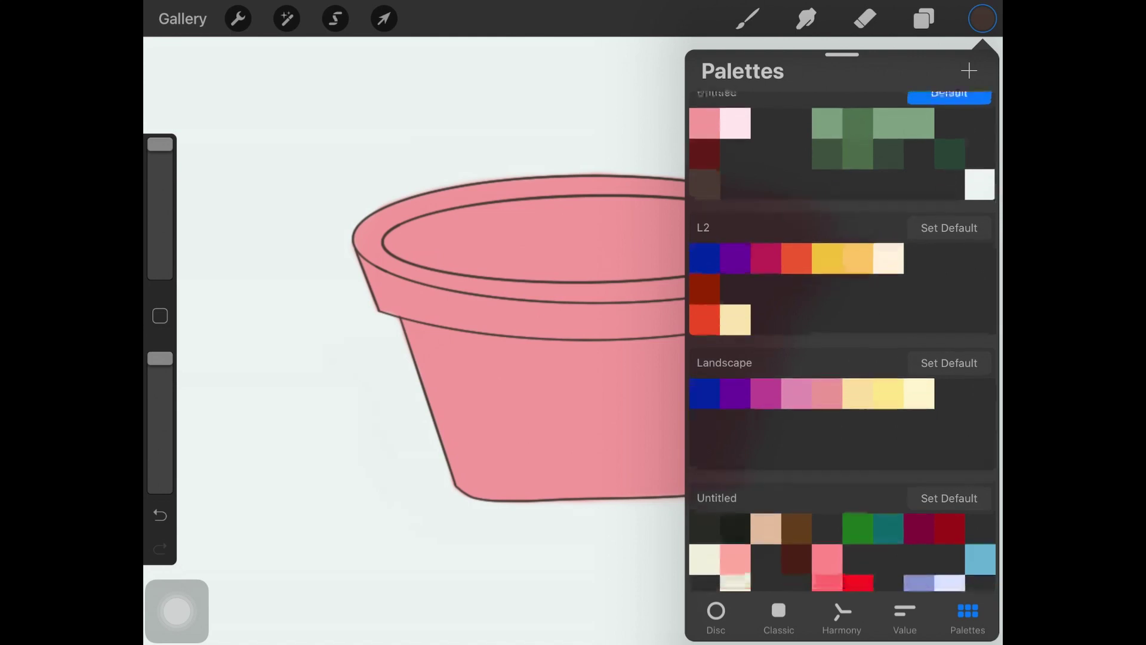
- Move Layer 3 between Outlines and Layer 2 and paint dark red soil inside the rim
left_click(704, 289)
left_click(747, 18)
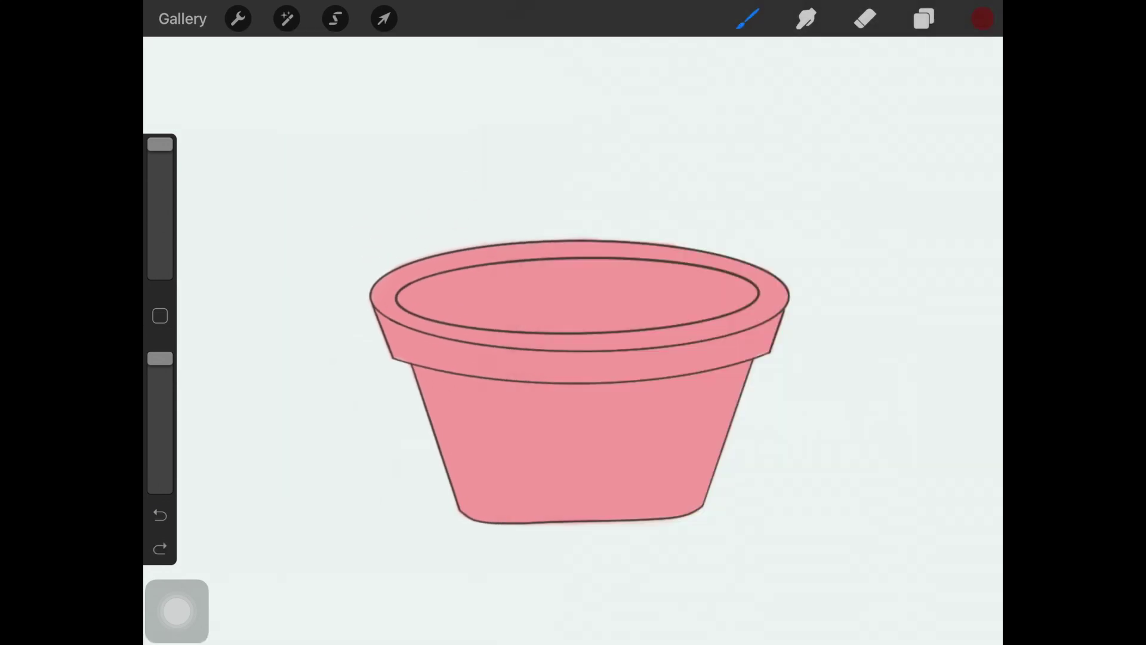
left_click_drag(160, 143, 160, 201)
left_click(924, 18)
left_click_drag(835, 190, 859, 183)
left_click(924, 18)
mouse_move(513, 292)
left_mouse_down()
mouse_move(632, 268)
mouse_move(656, 313)
mouse_move(710, 299)
left_mouse_up()
mouse_move(567, 280)
left_mouse_down()
mouse_move(442, 281)
mouse_move(406, 311)
mouse_move(537, 340)
mouse_move(665, 274)
mouse_move(752, 286)
mouse_move(728, 306)
left_mouse_up()
- Erase dark red spills below the inner rim and on the right rim
left_click(865, 18)
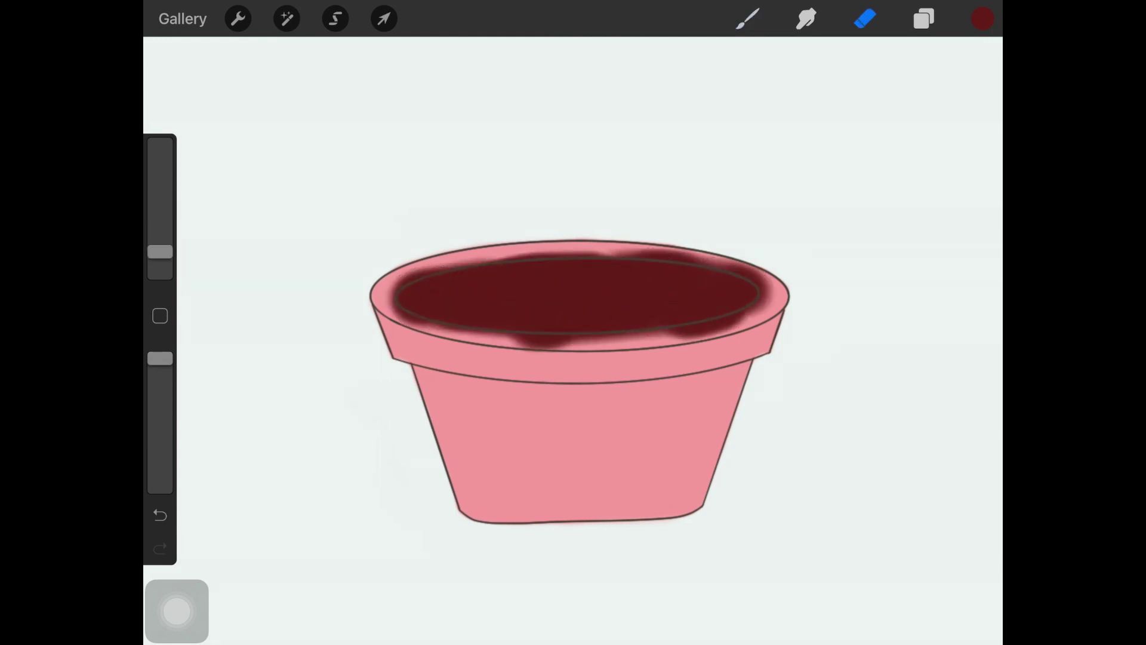
scroll(579, 382, "up", 3)
left_click_drag(160, 252, 160, 229)
left_click_drag(496, 358, 699, 349)
left_click_drag(806, 325, 457, 349)
mouse_move(358, 328)
left_mouse_down()
mouse_move(489, 356)
mouse_move(364, 334)
left_mouse_up()
left_click_drag(591, 411, 465, 429)
left_click_drag(692, 391, 658, 404)
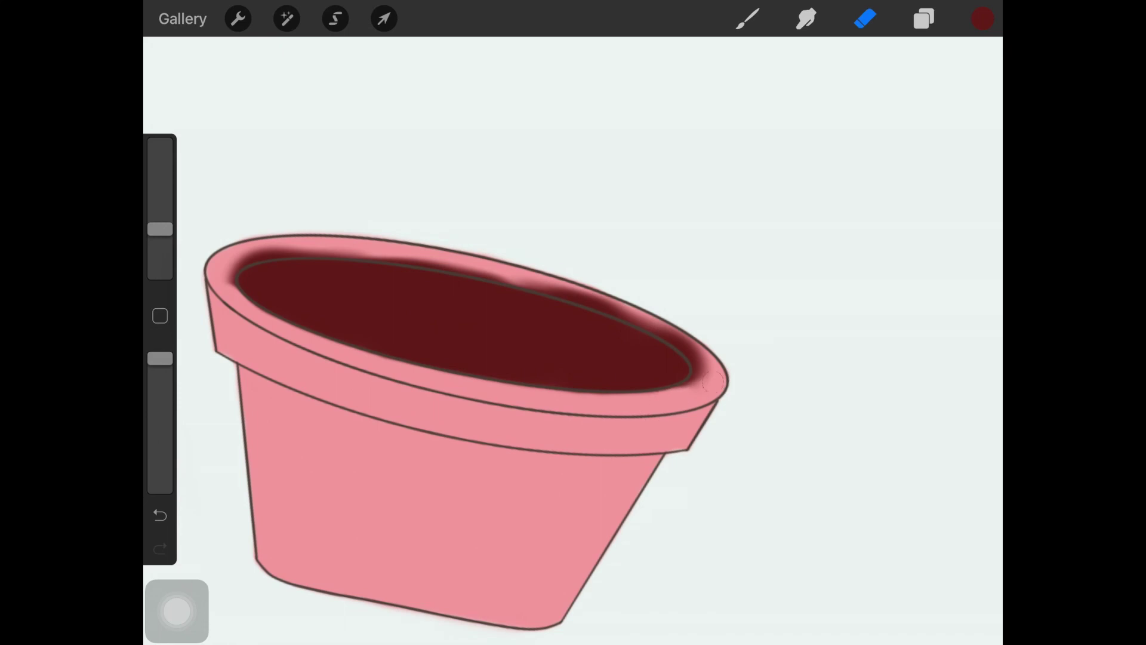
- Clean the remaining dark band along the lower inner rim, then fit the canvas to screen
left_click_drag(477, 418, 597, 239)
mouse_move(459, 445)
left_mouse_down()
mouse_move(555, 425)
mouse_move(693, 373)
left_mouse_up()
left_click_drag(624, 399, 756, 343)
left_click_drag(809, 317, 837, 294)
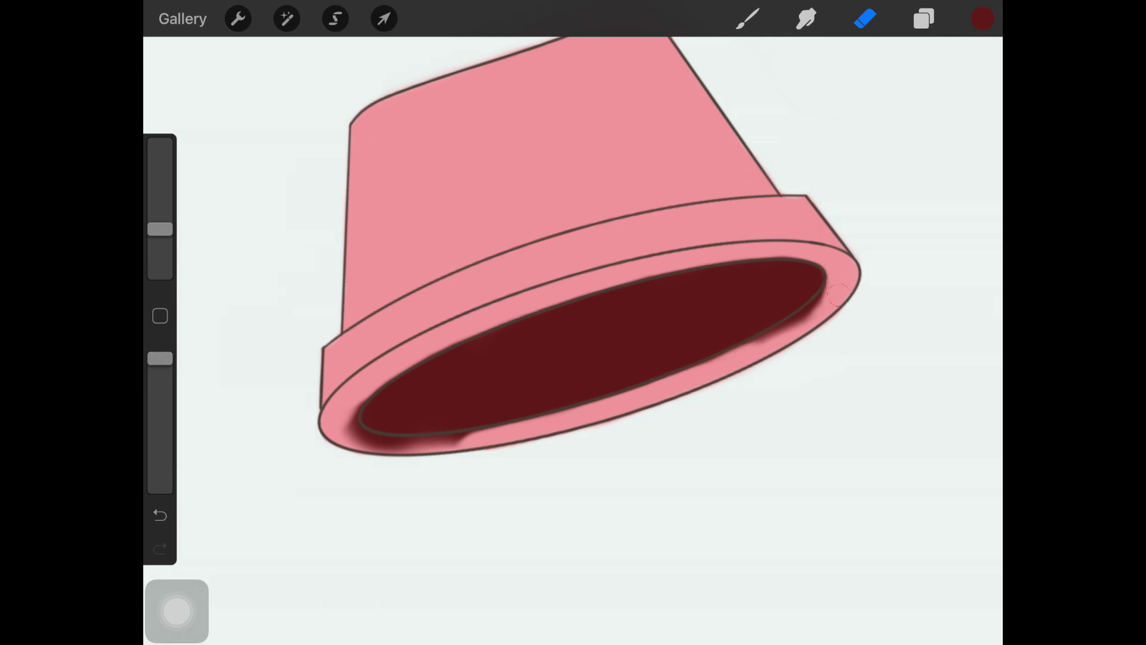
left_click_drag(743, 349, 794, 322)
left_click_drag(775, 328, 824, 290)
key("ctrl+z")
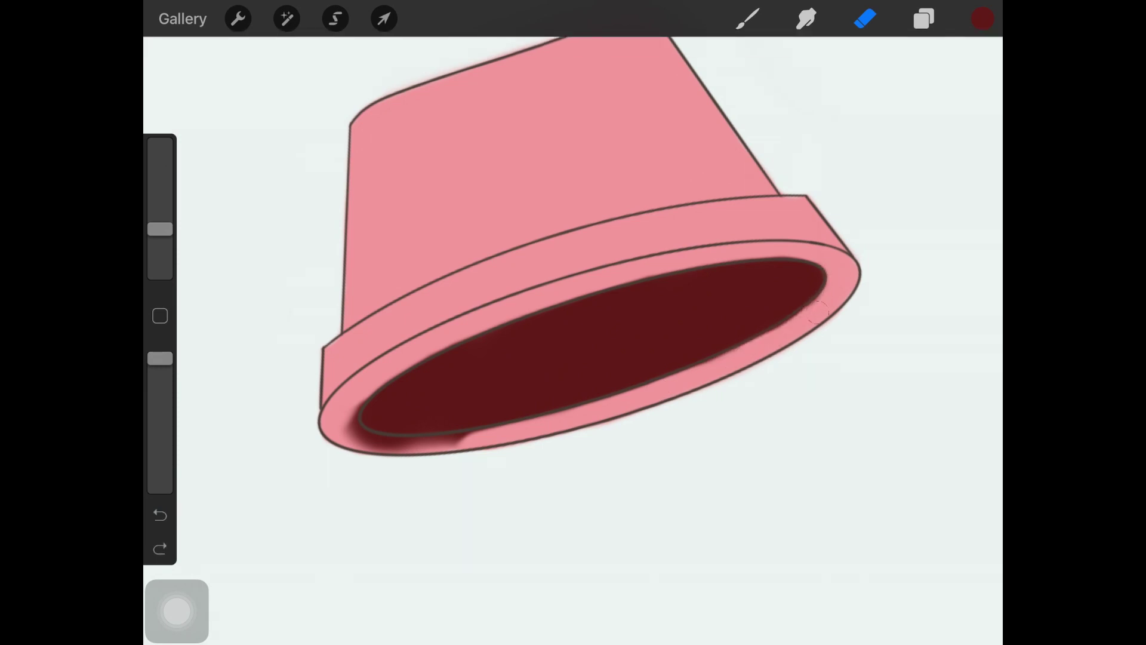
left_click_drag(373, 451, 495, 427)
left_click_drag(355, 447, 392, 437)
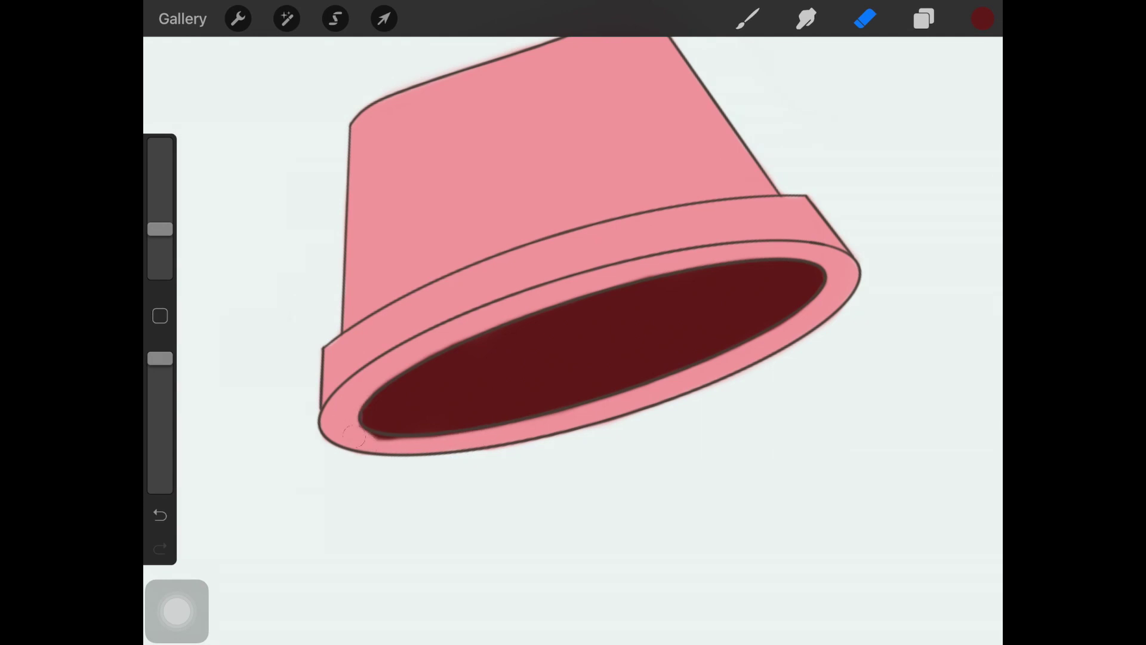
key("ctrl+0")
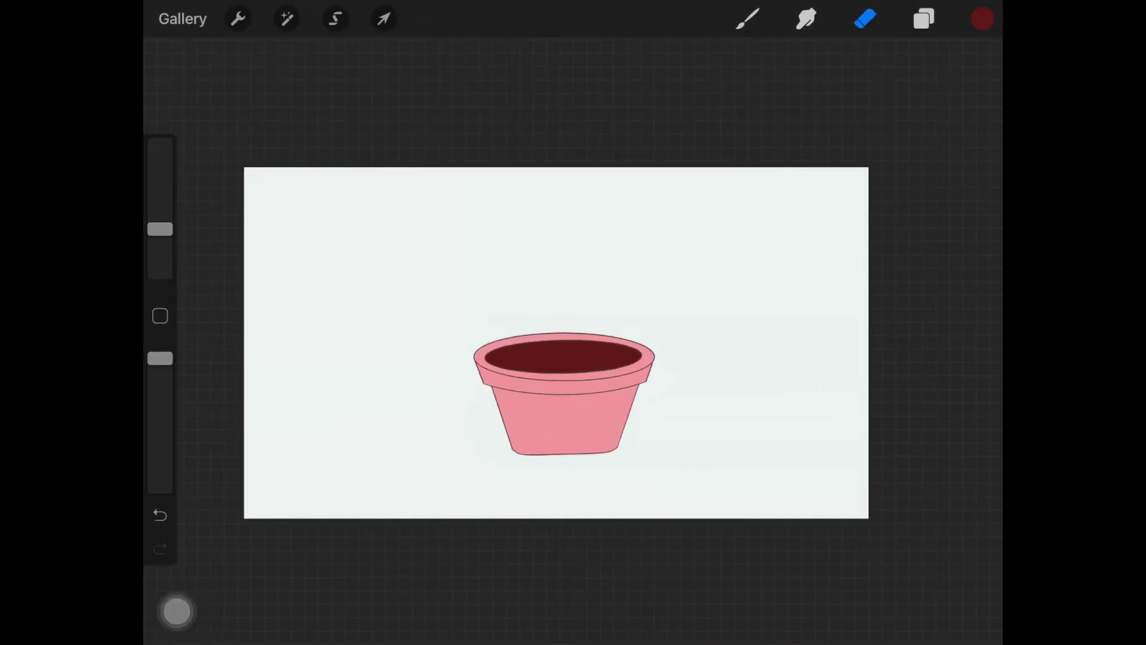
left_click(924, 18)
left_click(865, 19)
- Lower the brush opacity and draw a darker pink shading line down the pot's right edge
left_click(882, 389)
left_click_drag(160, 358, 160, 416)
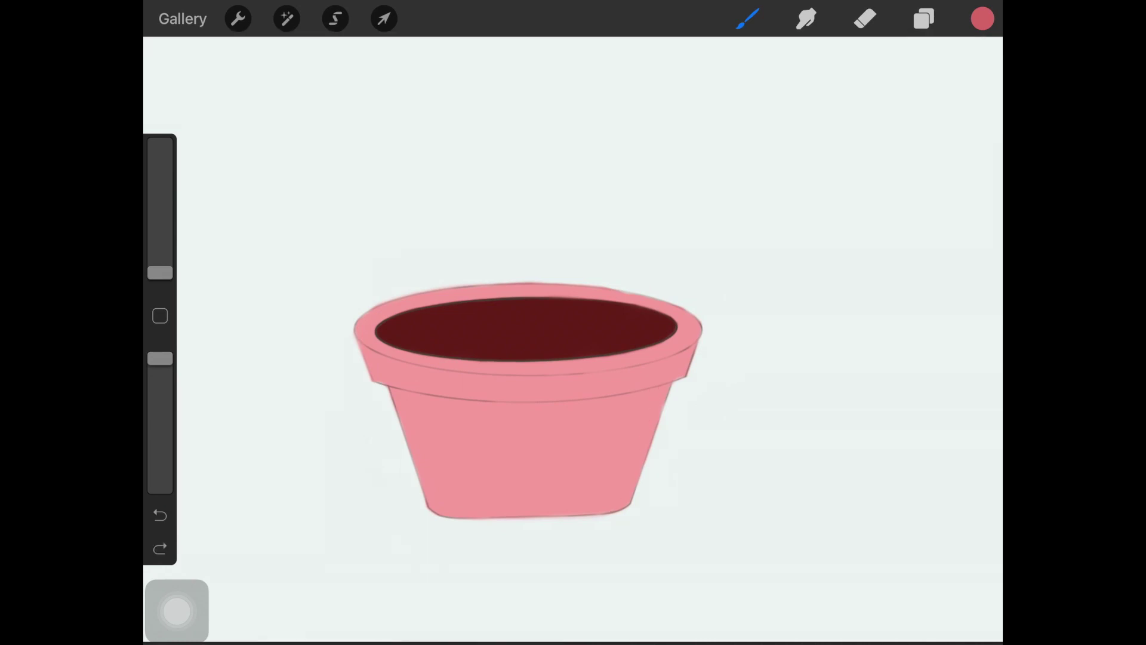
left_click_drag(684, 329, 625, 503)
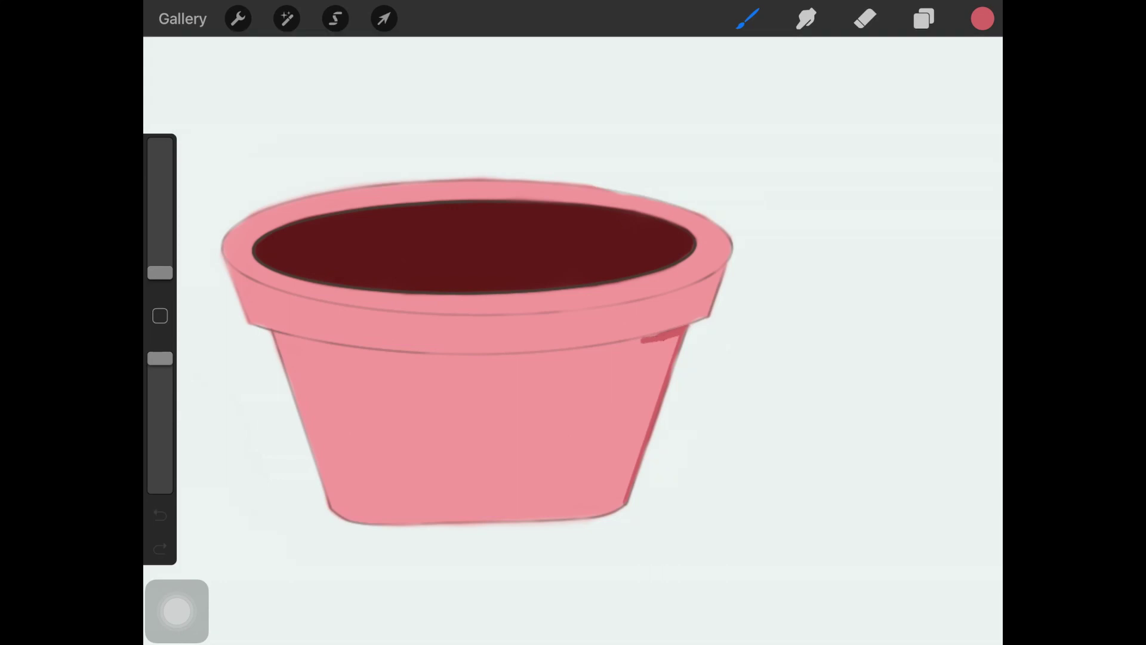
- Shade the pot's right edge and bottom with darker pink strokes, redoing misfires
left_click_drag(670, 311, 621, 501)
key("ctrl+z")
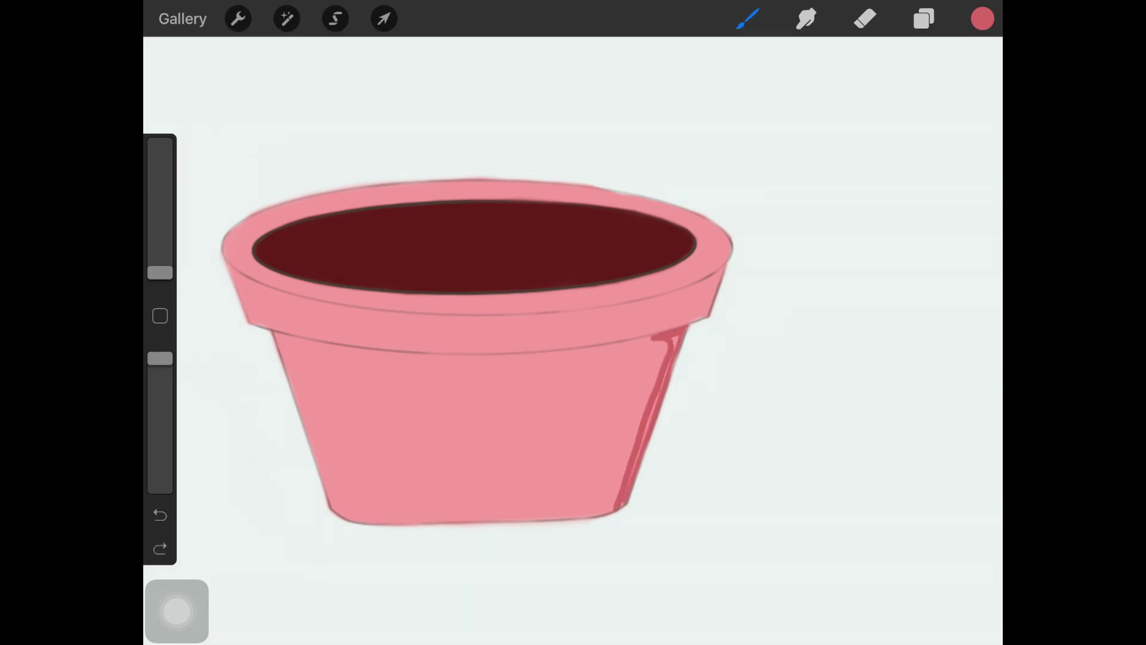
scroll(478, 352, "down", 3)
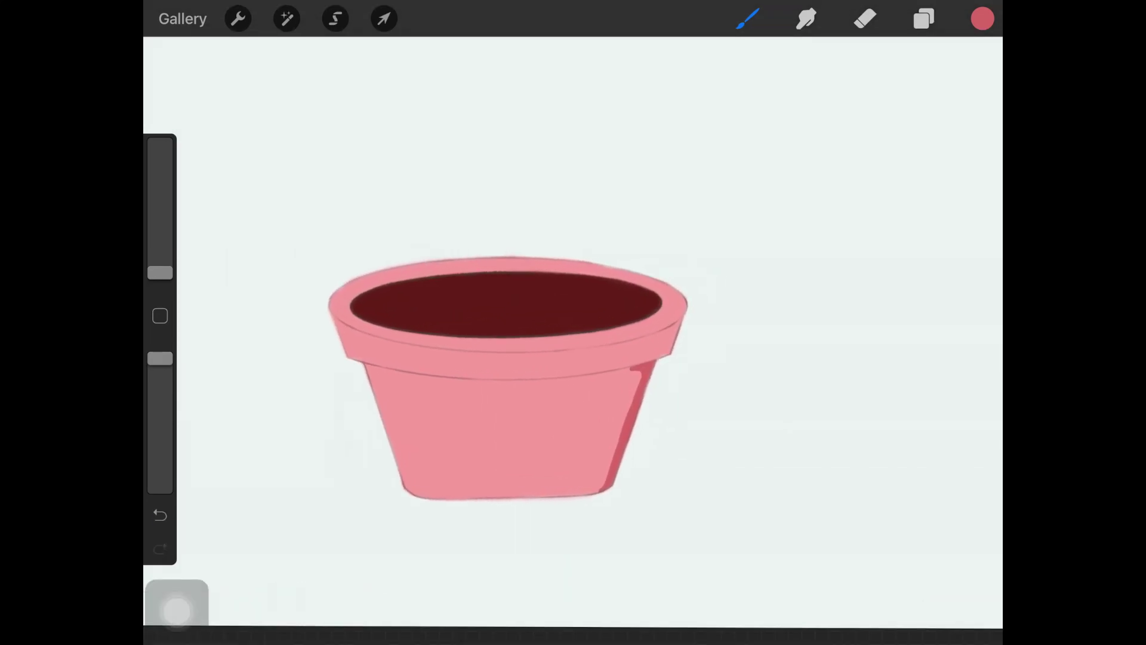
key("ctrl+z")
left_click_drag(495, 498, 608, 472)
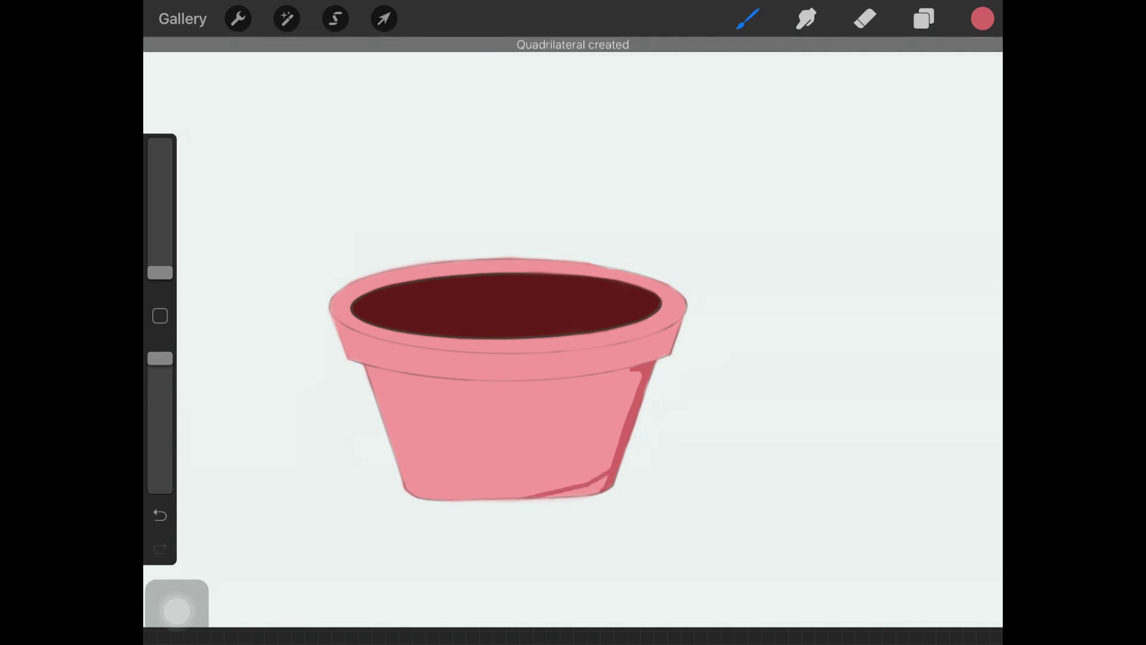
key("ctrl+z")
left_click_drag(543, 496, 609, 471)
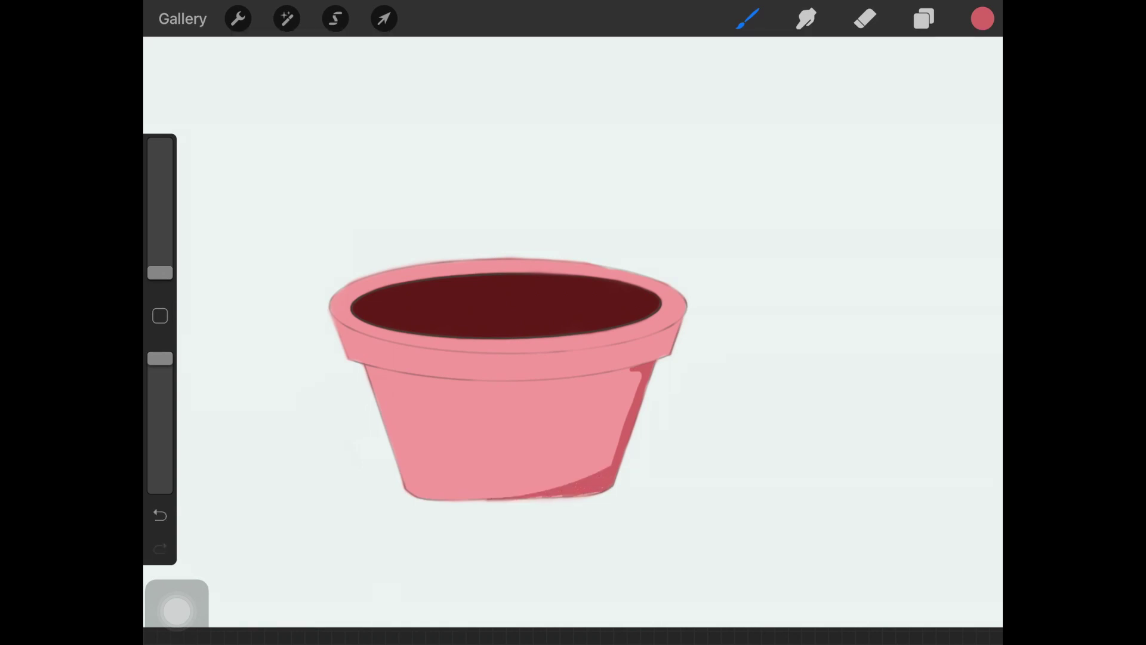
- Redraw curved shading along the pot's right side, keeping the Monoline brush
scroll(543, 358, "down", 3)
key("ctrl+z")
key("ctrl+z")
scroll(597, 429, "up", 3)
key("ctrl+z")
mouse_move(603, 363)
left_mouse_down()
mouse_move(615, 370)
mouse_move(590, 454)
left_mouse_up()
- Draw two parallel right-side shading lines and a shading stroke along the bottom
key("ctrl+z")
left_click(748, 19)
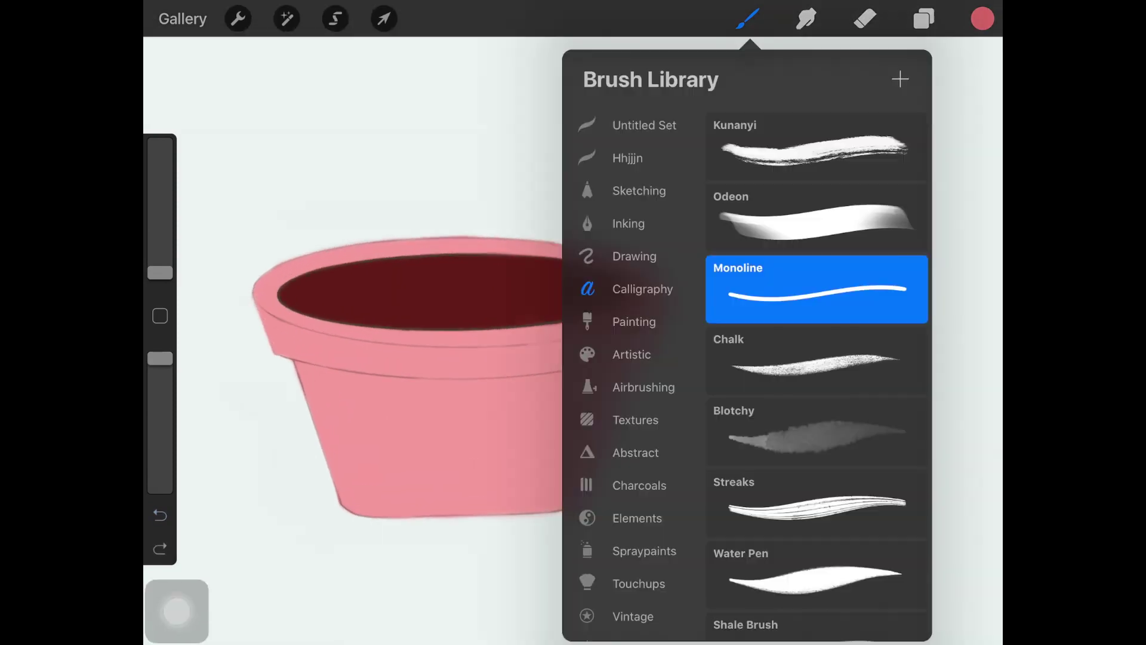
left_click(748, 18)
left_click_drag(614, 363, 573, 508)
key("ctrl+z")
left_click_drag(619, 359, 574, 507)
left_click_drag(624, 361, 597, 456)
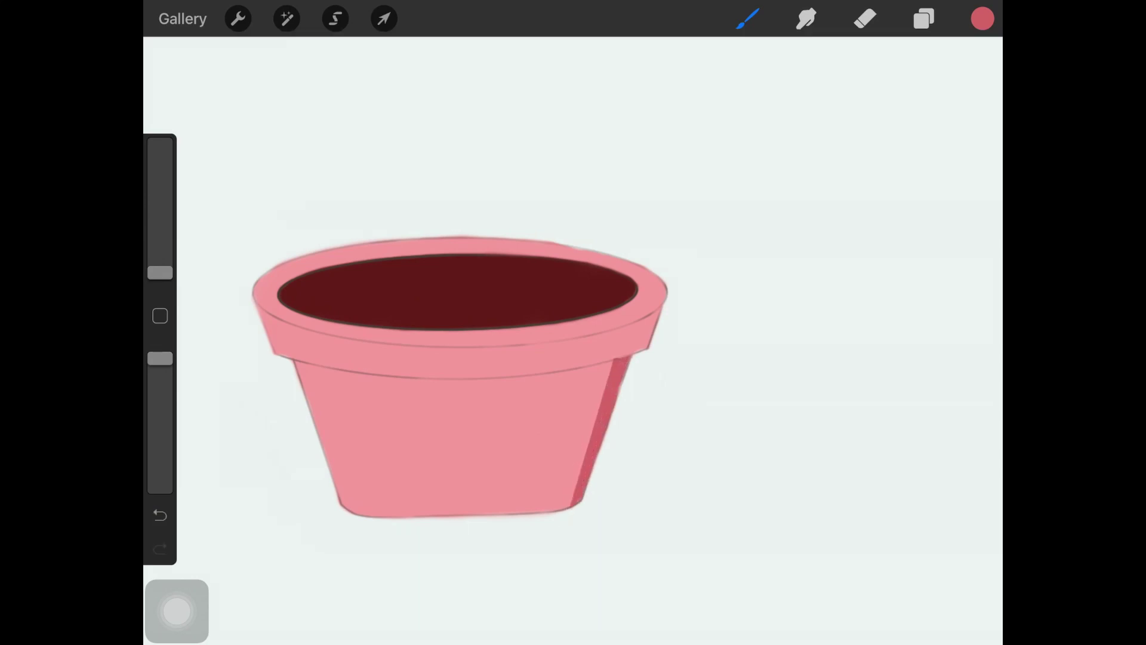
left_click_drag(573, 492, 450, 516)
key("ctrl+z")
mouse_move(574, 489)
left_mouse_down()
mouse_move(465, 515)
mouse_move(503, 513)
left_mouse_up()
key("ctrl+z")
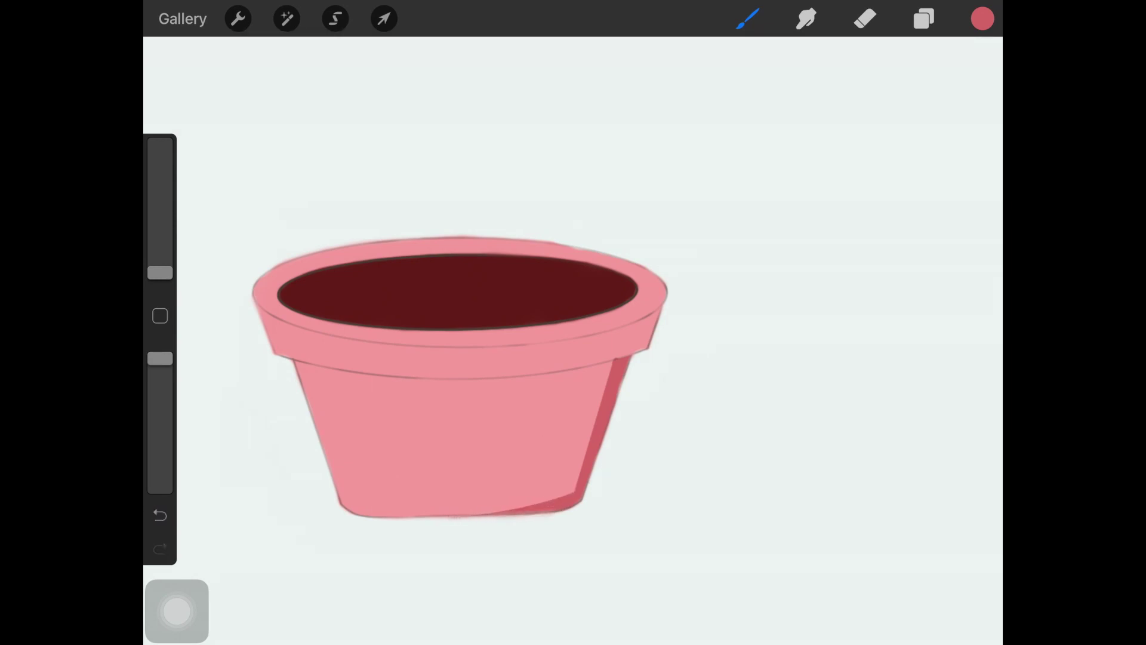
- Add a dark line under the rim and shading along the right rim
scroll(477, 358, "down", 5)
scroll(477, 358, "up", 4)
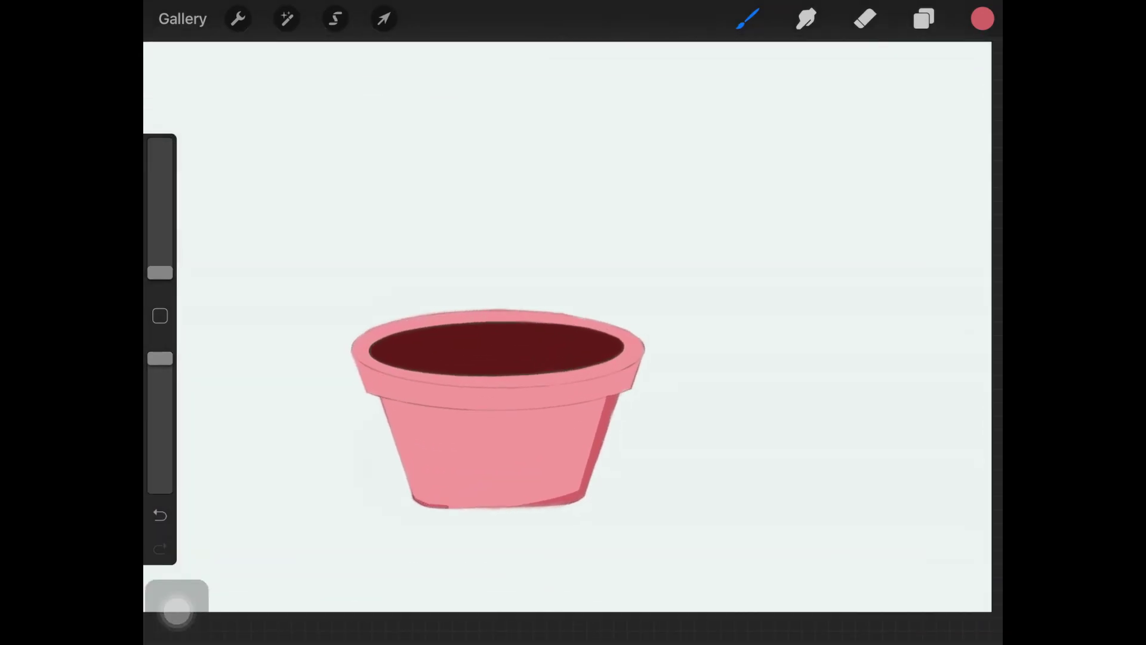
key("ctrl+z")
key("ctrl+z")
left_click_drag(555, 388, 615, 373)
key("ctrl+z")
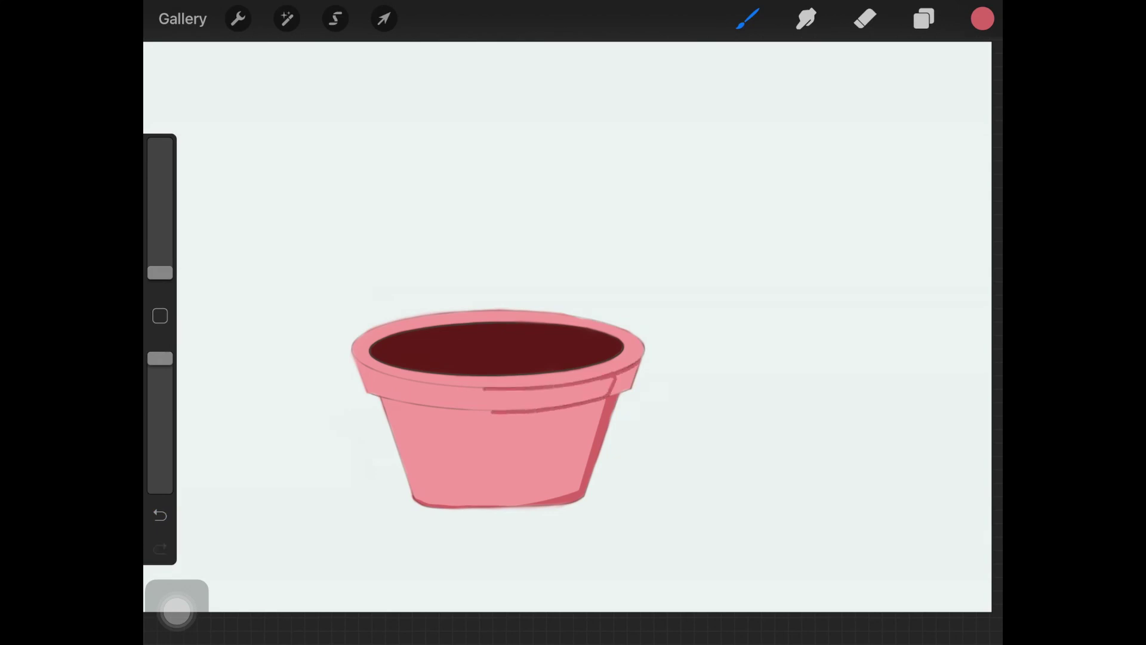
key("ctrl+z")
key("ctrl+z")
mouse_move(604, 337)
left_mouse_down()
mouse_move(582, 399)
mouse_move(600, 425)
left_mouse_up()
- Darken the rim's lower edge, its right end and the left rim edges
key("ctrl+z")
mouse_move(380, 449)
left_mouse_down()
mouse_move(573, 431)
mouse_move(624, 382)
mouse_move(595, 425)
left_mouse_up()
key("ctrl+z")
left_click_drag(620, 382, 599, 421)
scroll(525, 418, "down", 3)
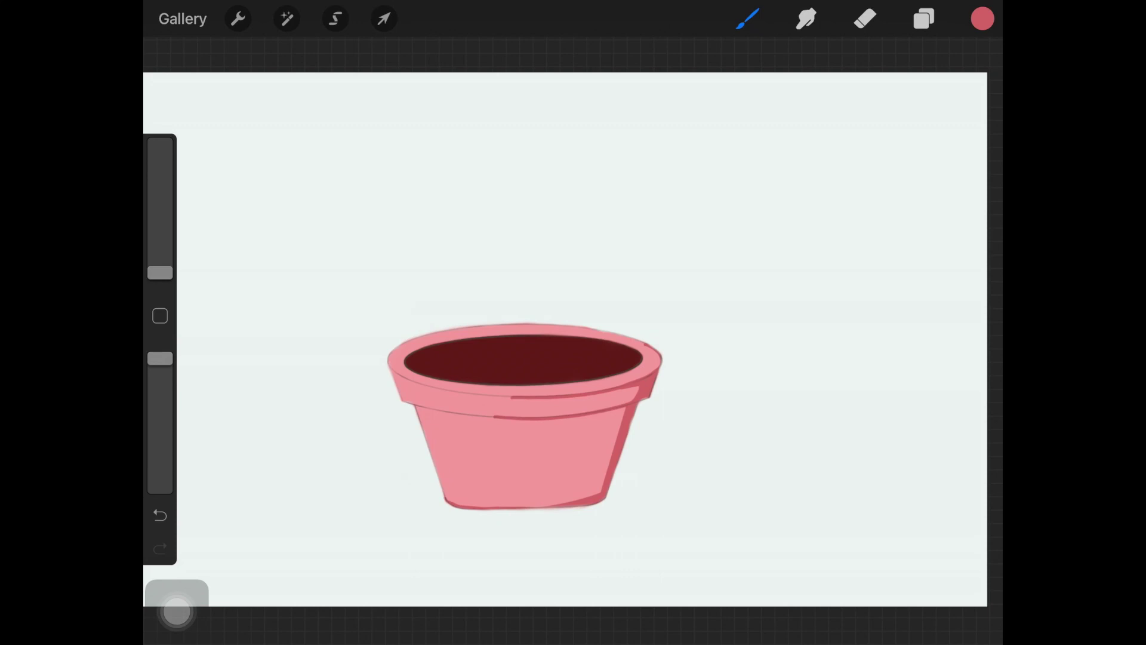
mouse_move(391, 355)
left_mouse_down()
mouse_move(493, 325)
mouse_move(433, 389)
mouse_move(462, 394)
mouse_move(445, 411)
left_mouse_up()
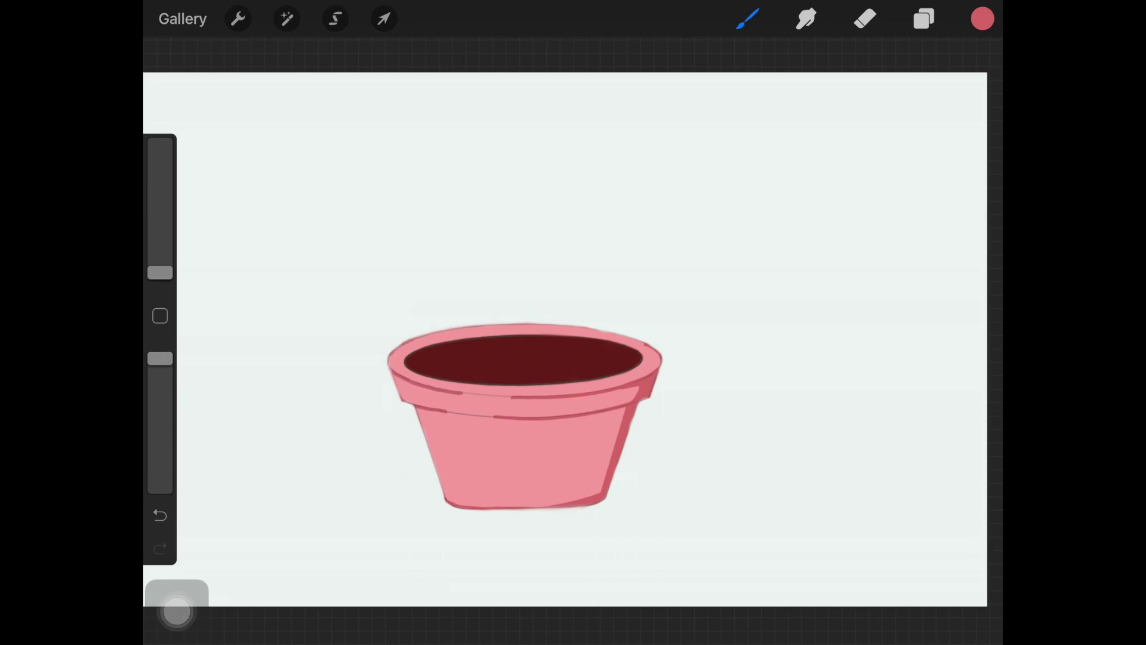
- Switch to Smudge at reduced opacity and undo the last rim strokes
left_click(807, 19)
left_click_drag(160, 358, 160, 438)
left_click(807, 19)
left_click(748, 20)
left_click_drag(160, 358, 159, 457)
key("ctrl+z")
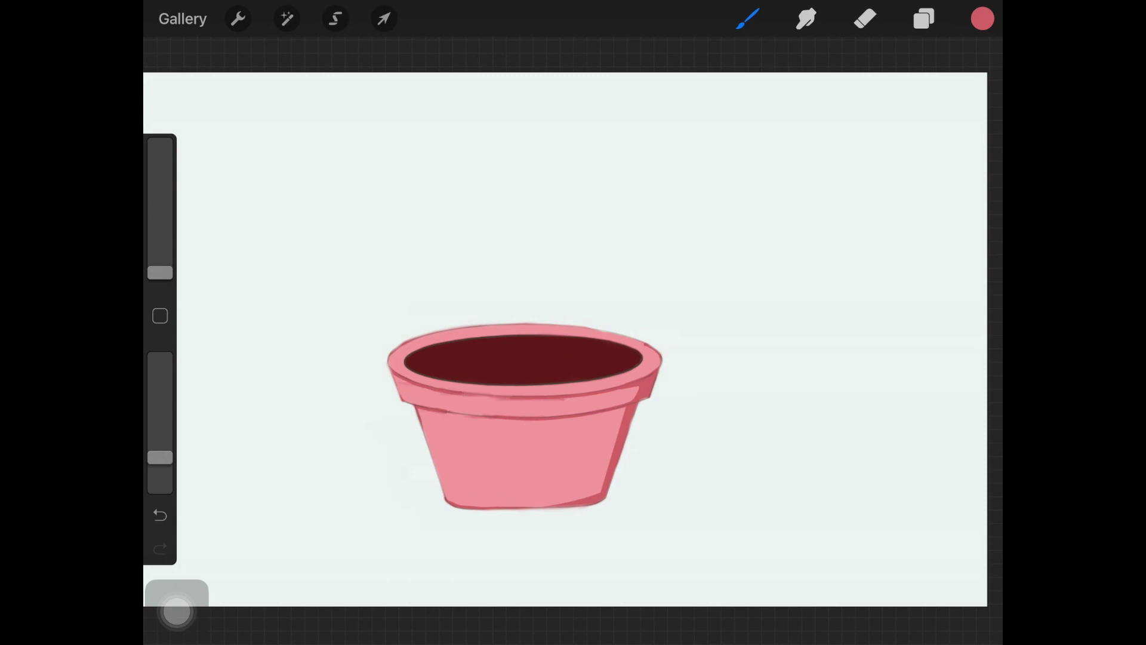
key("ctrl+z")
key("ctrl+z")
key("ctrl+z")
key("ctrl+z")
- Undo a stray rim stroke, then smudge the pot's rim lines at lowered Smudge opacity
key("s")
left_click(807, 19)
left_click_drag(160, 358, 160, 434)
left_click_drag(451, 392, 515, 397)
key("ctrl+z")
left_click_drag(417, 410, 422, 428)
mouse_move(492, 417)
left_mouse_down()
mouse_move(525, 417)
mouse_move(515, 399)
left_mouse_up()
mouse_move(446, 410)
left_mouse_down()
mouse_move(427, 409)
mouse_move(469, 393)
left_mouse_up()
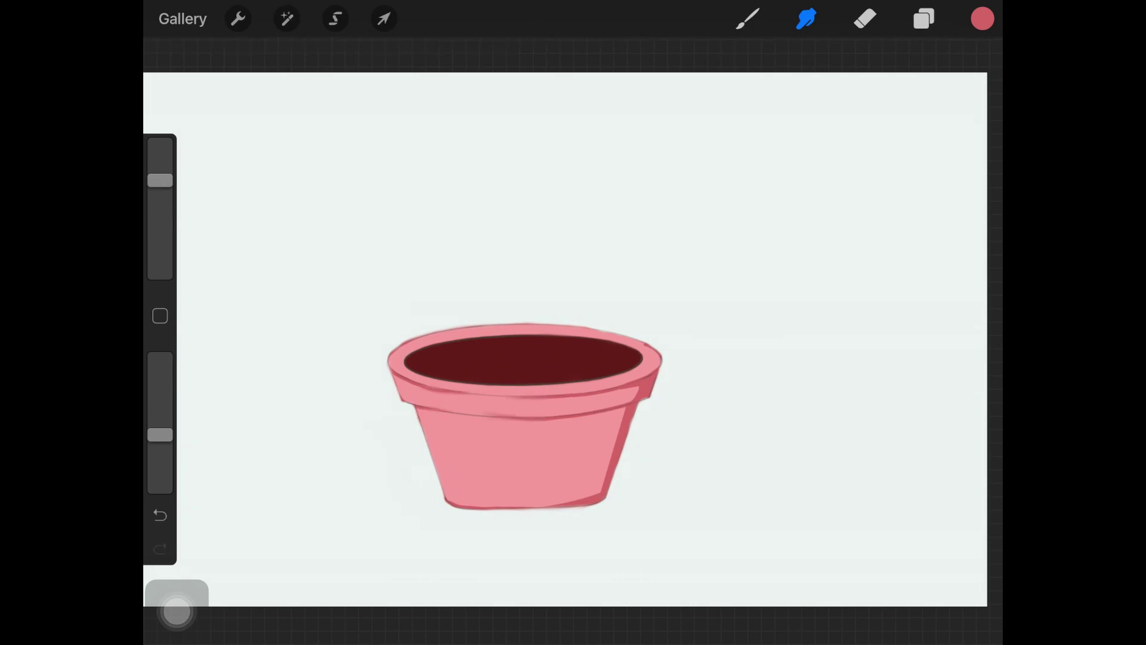
- Smudge the pot's bottom-left outline and right-side shading into a wider, smooth dark-pink blend
left_click_drag(448, 502, 488, 507)
key("ctrl+z")
mouse_move(620, 411)
left_mouse_down()
mouse_move(573, 498)
mouse_move(606, 468)
mouse_move(575, 502)
left_mouse_up()
left_click_drag(449, 503, 493, 505)
mouse_move(622, 410)
left_mouse_down()
mouse_move(592, 421)
mouse_move(614, 448)
mouse_move(588, 495)
left_mouse_up()
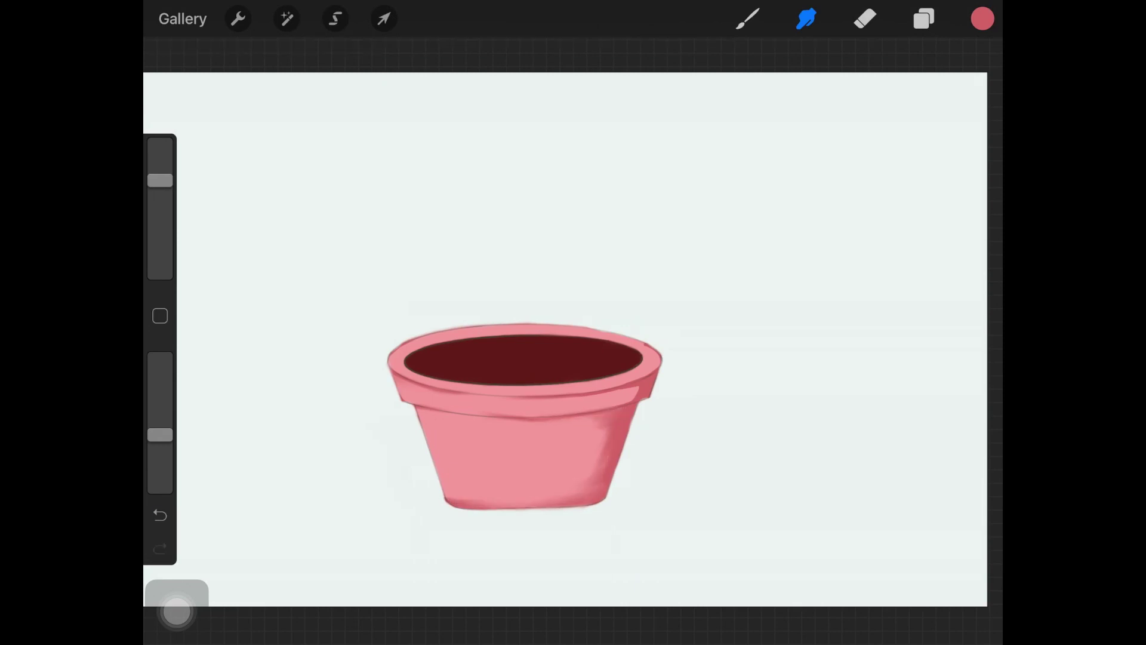
scroll(565, 339, "down", 3)
scroll(549, 382, "up", 2)
mouse_move(626, 426)
left_mouse_down()
mouse_move(615, 438)
mouse_move(573, 431)
mouse_move(617, 437)
left_mouse_up()
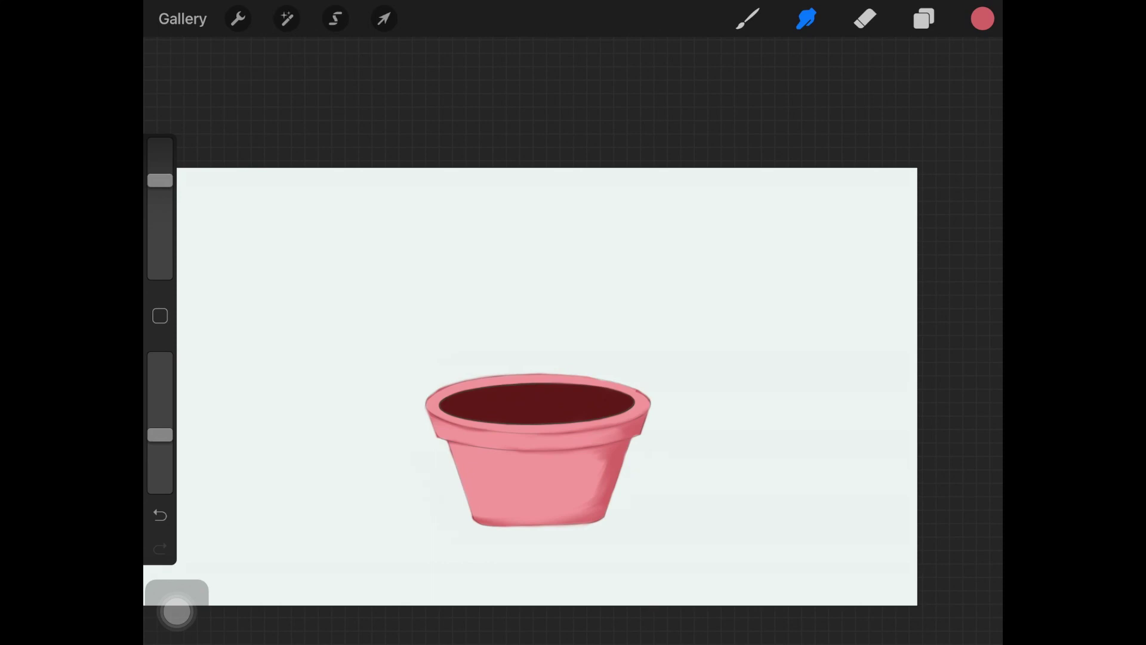
left_click(924, 19)
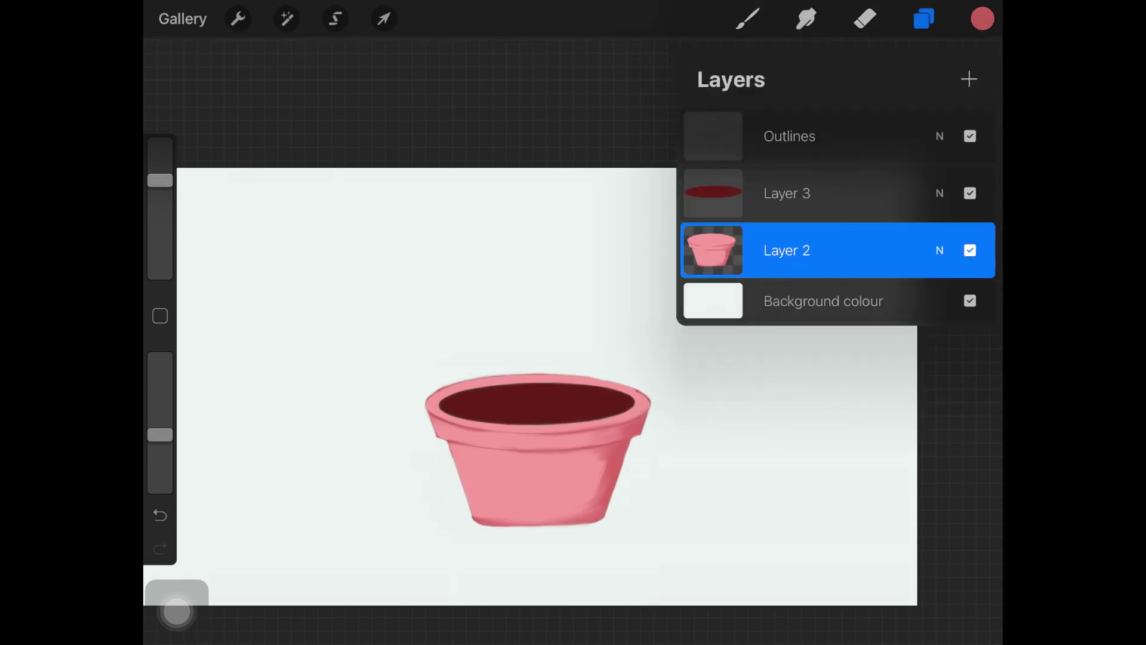
- Pick a light pink swatch from the saved palettes for the pot highlights
left_click(866, 18)
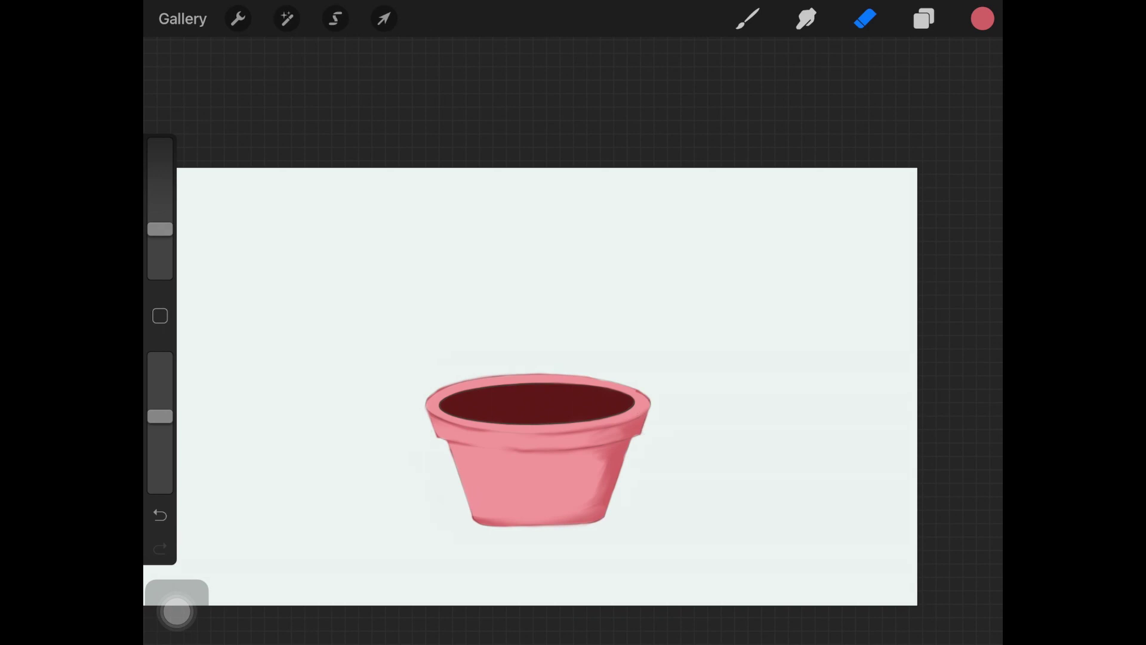
left_click(982, 19)
left_click(967, 552)
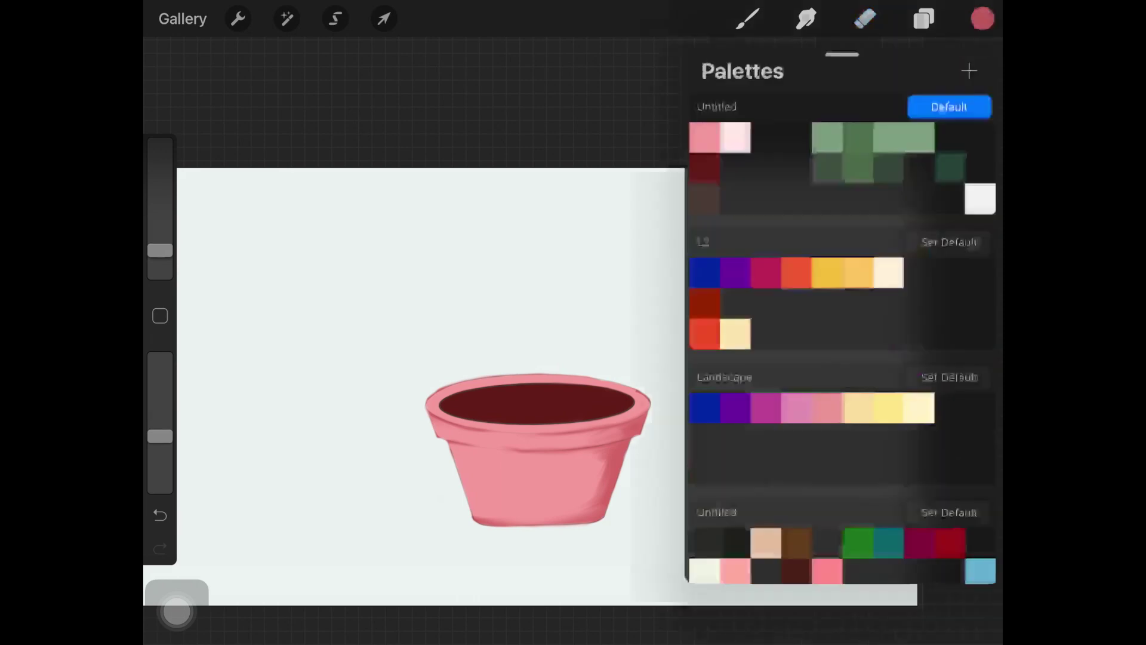
left_click(715, 552)
left_click(734, 448)
left_click(923, 19)
- Paint light-pink highlight strokes along the pot rim with a larger, more opaque brush
left_click(747, 19)
left_click_drag(160, 457, 160, 358)
left_click(160, 514)
left_click(747, 18)
left_click(358, 299)
left_click_drag(160, 272, 160, 239)
left_click_drag(444, 432, 495, 433)
key("ctrl+z")
left_click_drag(160, 239, 160, 215)
left_click_drag(442, 429, 551, 443)
- Paint light-pink highlights on the pot's left side and upper-left rim, redoing stray strokes
left_click_drag(475, 454, 472, 504)
key("ctrl+z")
left_click_drag(160, 215, 160, 201)
mouse_move(472, 451)
left_mouse_down()
mouse_move(469, 502)
mouse_move(492, 517)
left_mouse_up()
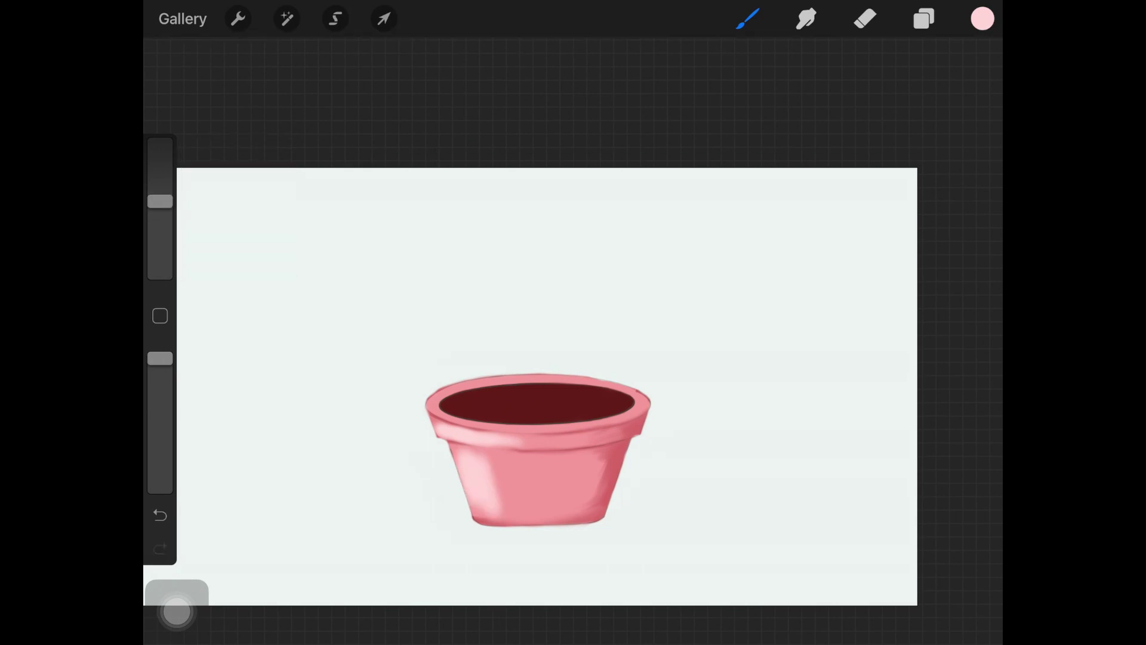
key("ctrl+z")
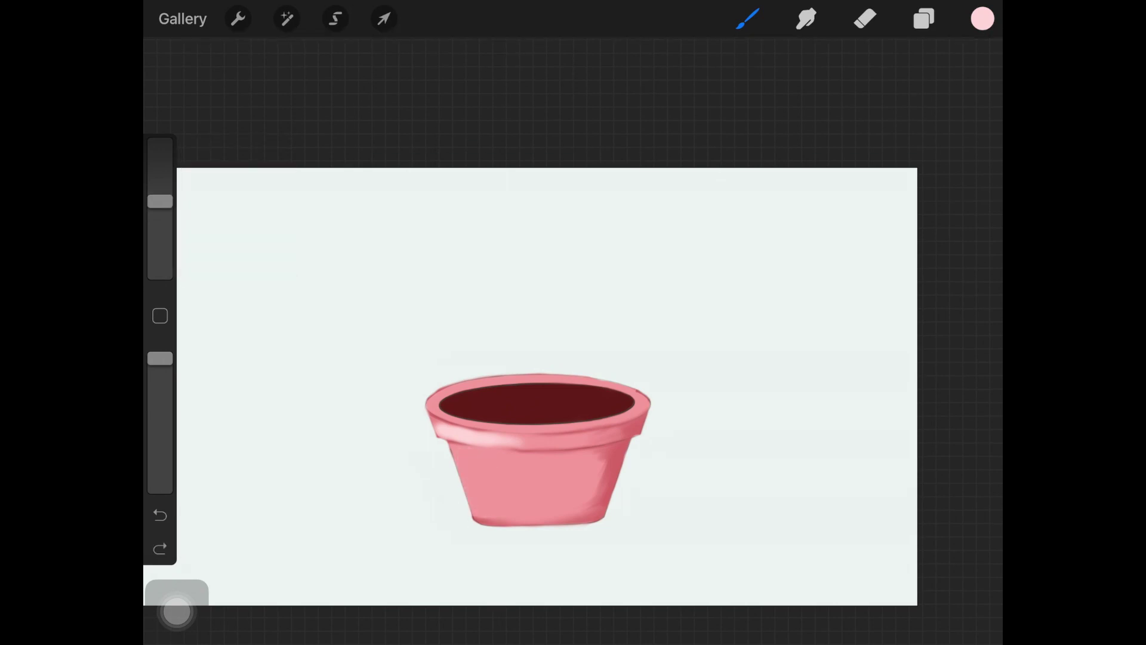
mouse_move(470, 458)
left_mouse_down()
mouse_move(495, 524)
mouse_move(483, 519)
left_mouse_up()
key("ctrl+z")
left_click_drag(453, 442, 498, 522)
left_click_drag(160, 201, 160, 230)
mouse_move(471, 452)
left_mouse_down()
mouse_move(478, 492)
mouse_move(460, 475)
left_mouse_up()
key("ctrl+z")
left_click_drag(160, 230, 160, 216)
mouse_move(439, 398)
left_mouse_down()
mouse_move(561, 378)
mouse_move(430, 410)
mouse_move(513, 431)
mouse_move(618, 421)
mouse_move(644, 401)
mouse_move(549, 376)
left_mouse_up()
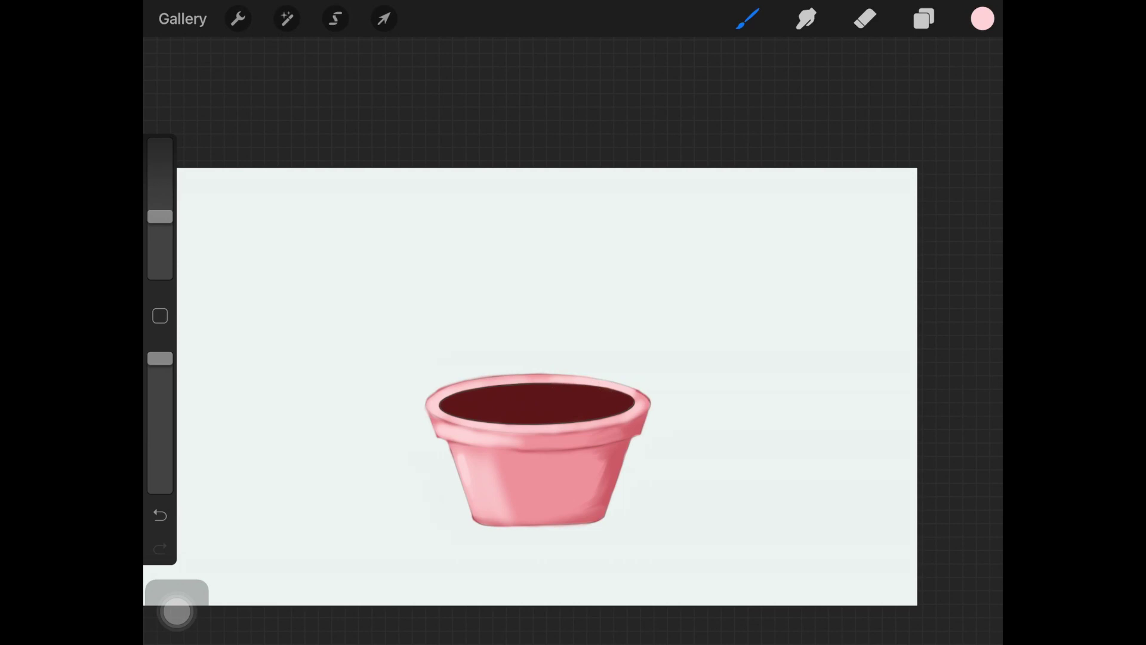
- Smudge the left-side and rim highlights and the right-side shading smoothly into the pink
left_click(806, 18)
mouse_move(160, 186)
left_mouse_down()
mouse_move(160, 211)
mouse_move(160, 187)
left_mouse_up()
left_click_drag(482, 468, 492, 511)
left_click_drag(421, 401, 425, 427)
left_click_drag(495, 502, 486, 519)
left_click_drag(590, 500, 602, 466)
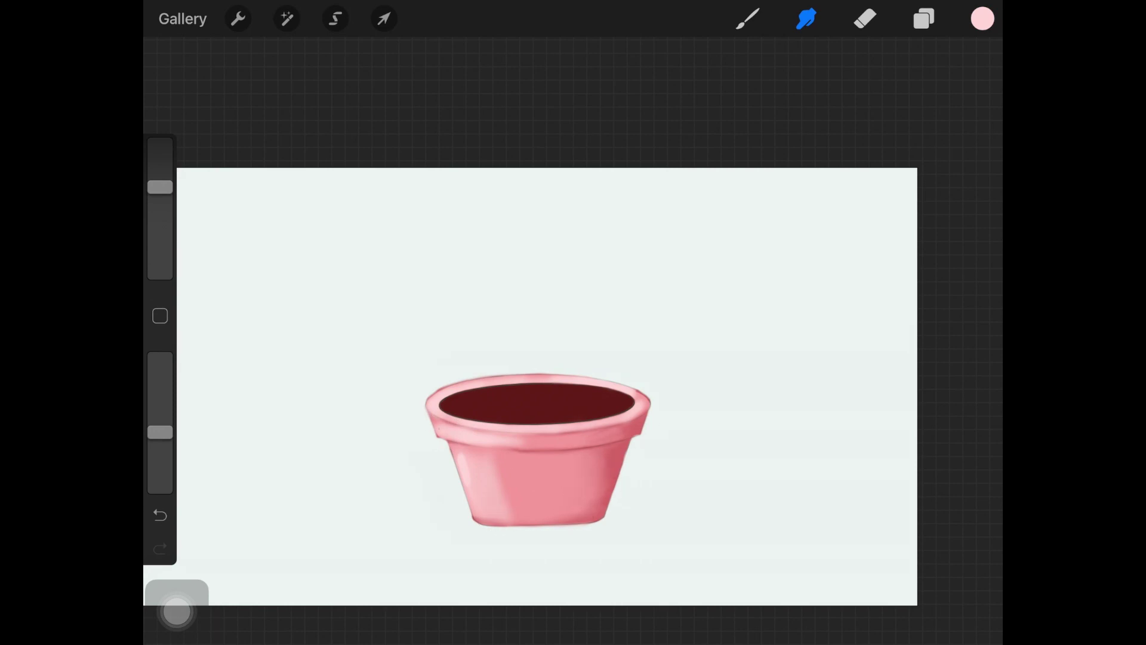
left_click_drag(547, 386, 540, 406)
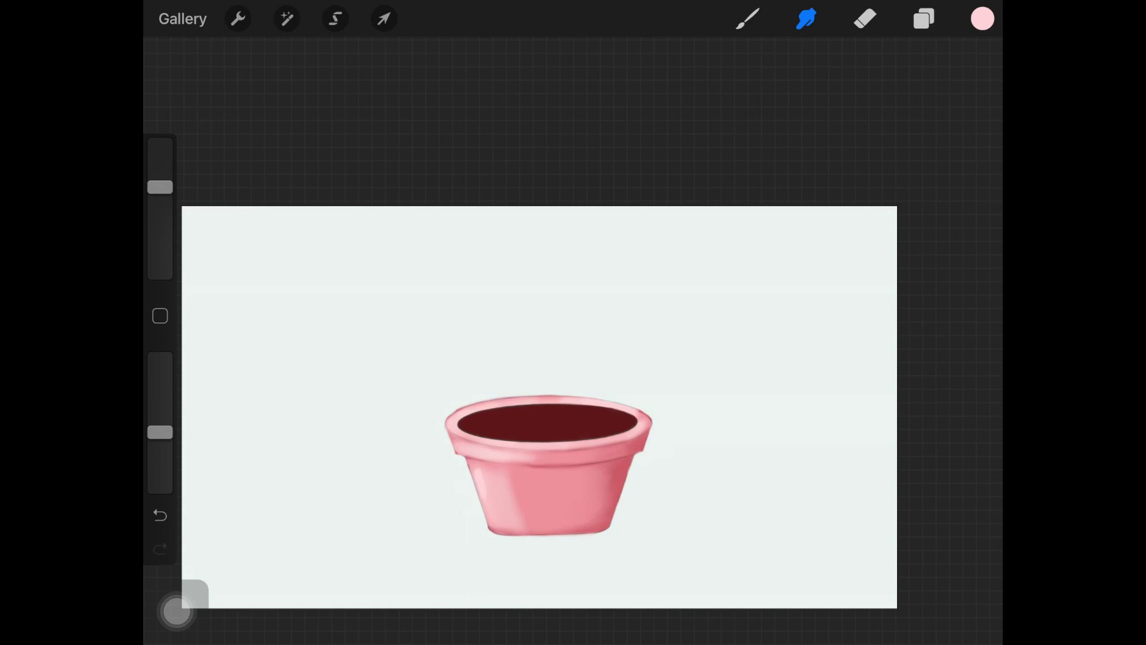
- Make Layer 3 active and choose a cactus brush with a sage green colour
left_click(924, 18)
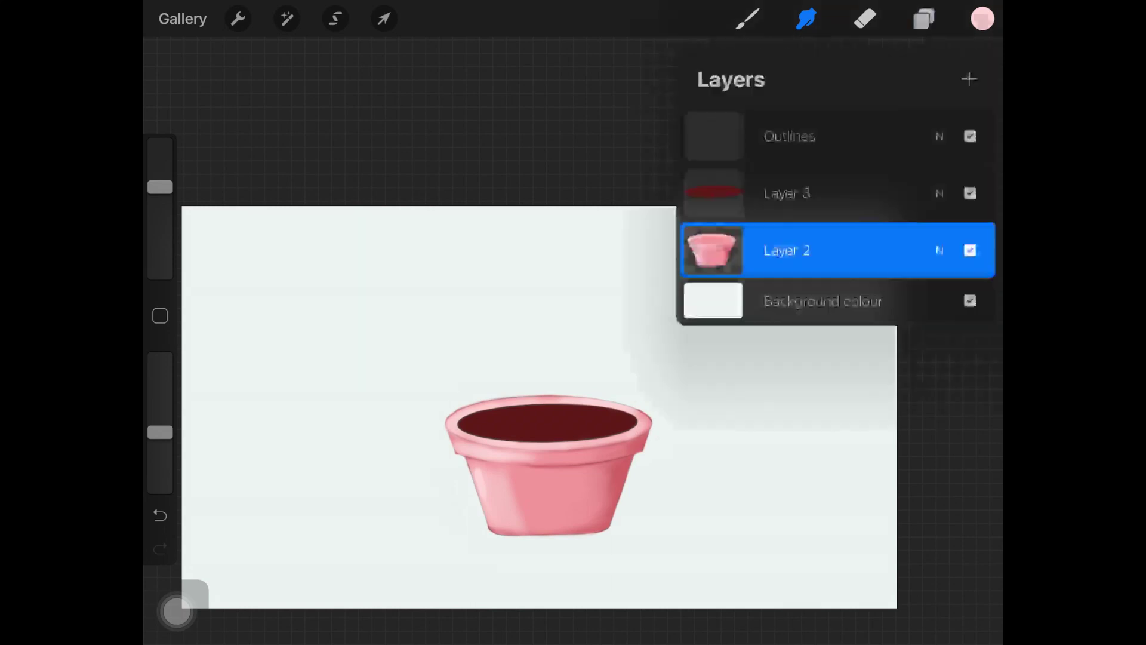
left_click(787, 193)
left_click(924, 19)
left_click(747, 19)
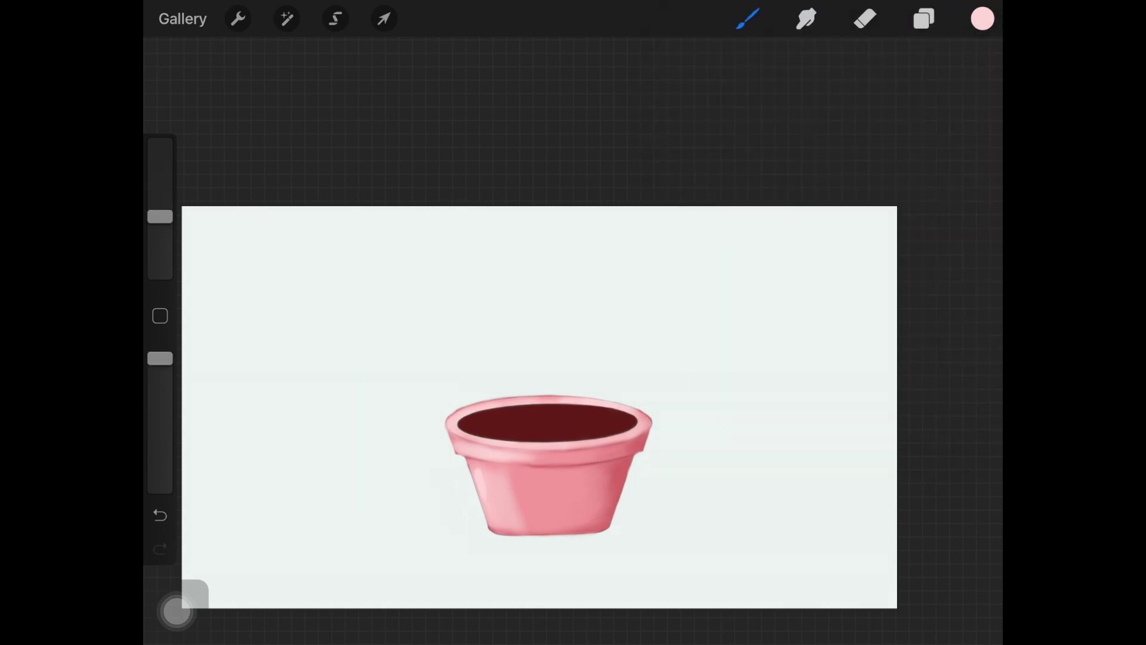
left_click(747, 19)
left_click(982, 18)
left_click(877, 448)
left_click(983, 19)
scroll(540, 454, "up", 3)
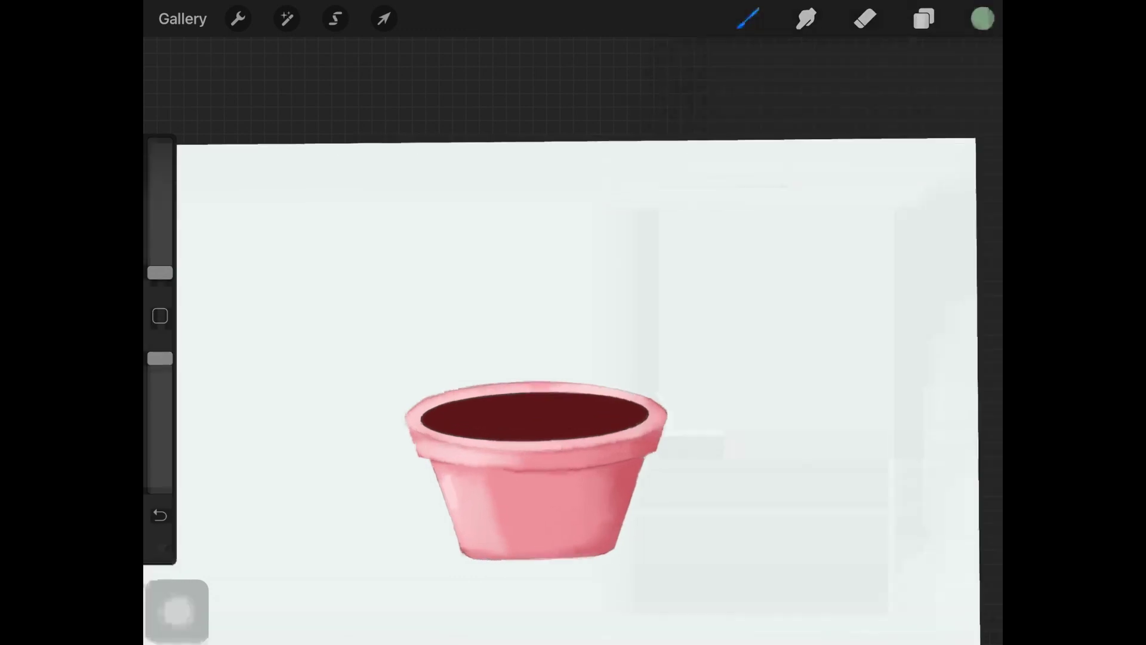
- Outline the first cactus rib rising from the soil and ColorDrop-fill it green
left_click_drag(534, 245, 545, 399)
left_click(924, 18)
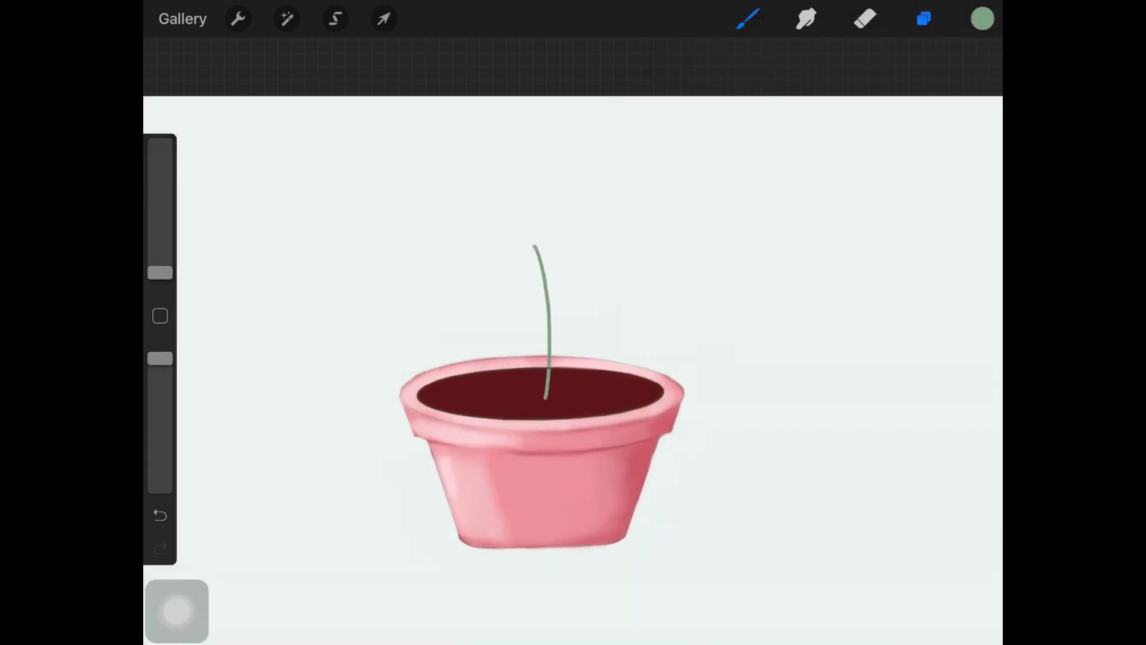
left_click(924, 19)
left_click_drag(535, 245, 516, 374)
key("ctrl+z")
left_click_drag(534, 246, 516, 376)
left_click_drag(982, 19, 533, 322)
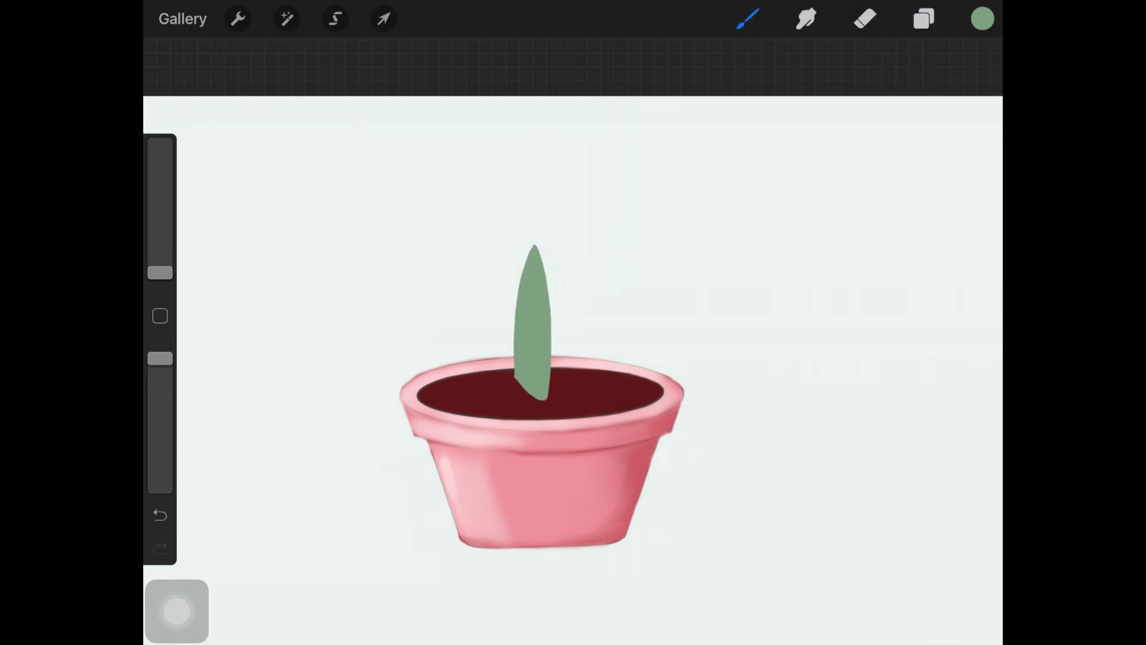
- Add a darker green rib to the left, then a light-green edge from rib base to tip
left_click(983, 18)
left_click(720, 199)
left_click(982, 18)
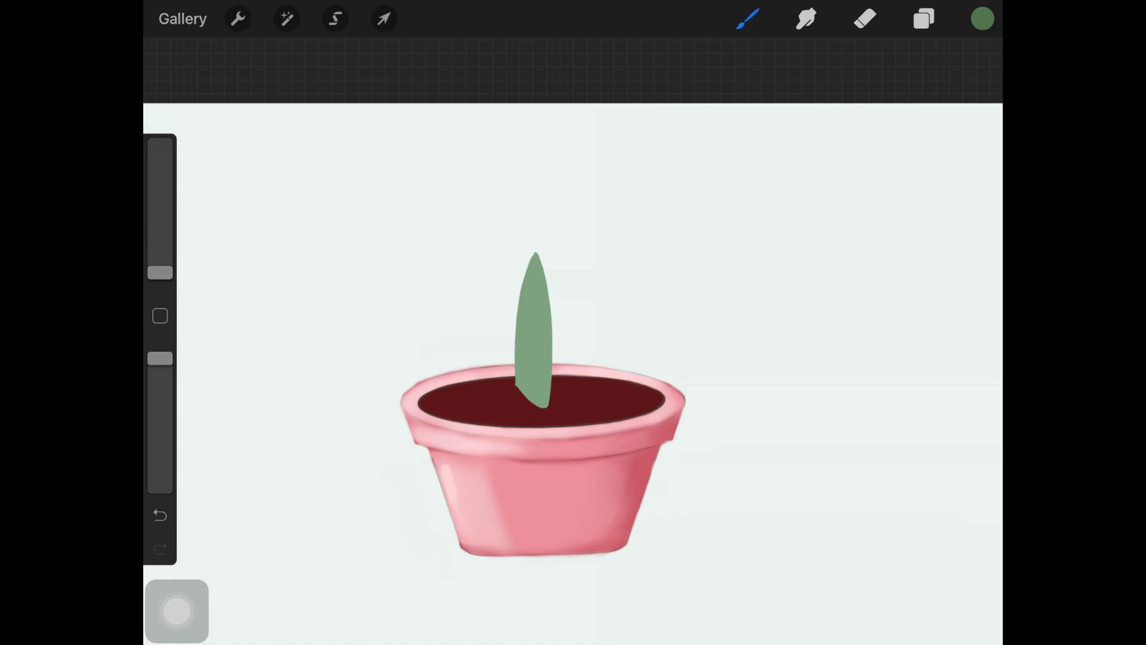
left_click_drag(525, 256, 501, 334)
left_click(983, 18)
left_click(718, 213)
left_click(982, 19)
key("ctrl+z")
left_click(983, 18)
mouse_move(490, 271)
left_mouse_down()
mouse_move(534, 255)
mouse_move(474, 395)
mouse_move(492, 409)
mouse_move(534, 254)
left_mouse_up()
key("ctrl+z")
key("ctrl+z")
left_click_drag(982, 19, 476, 329)
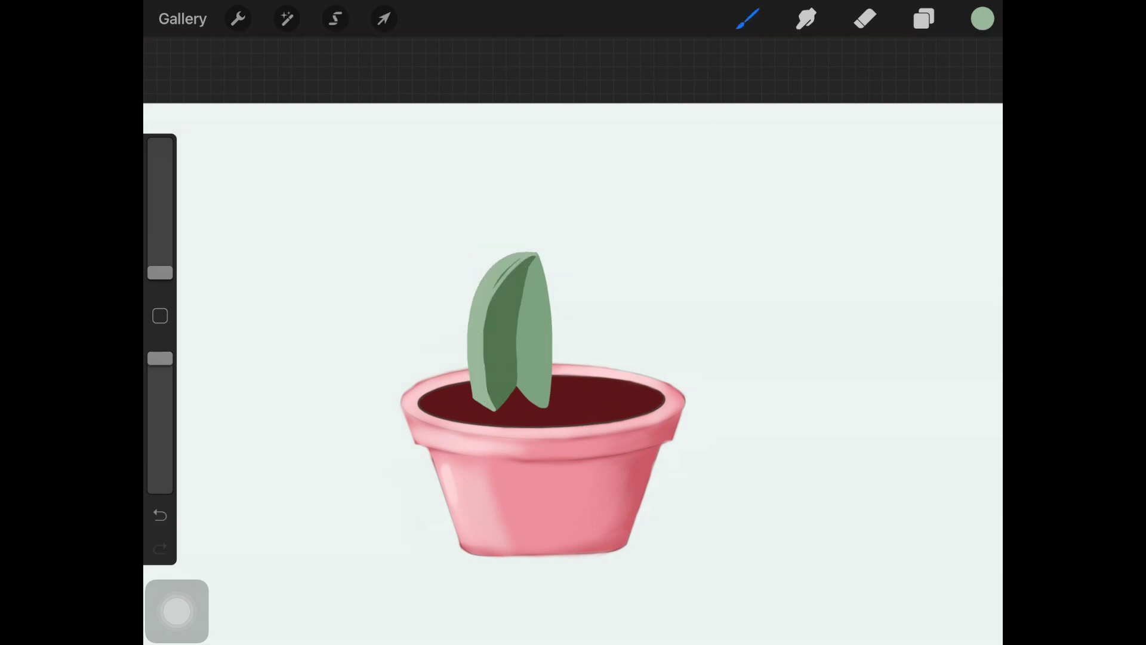
- Refine the rib's left edge and darken the light band toward its top
scroll(538, 388, "down", 2)
left_click(982, 19)
left_click_drag(504, 270, 458, 408)
key("ctrl+z")
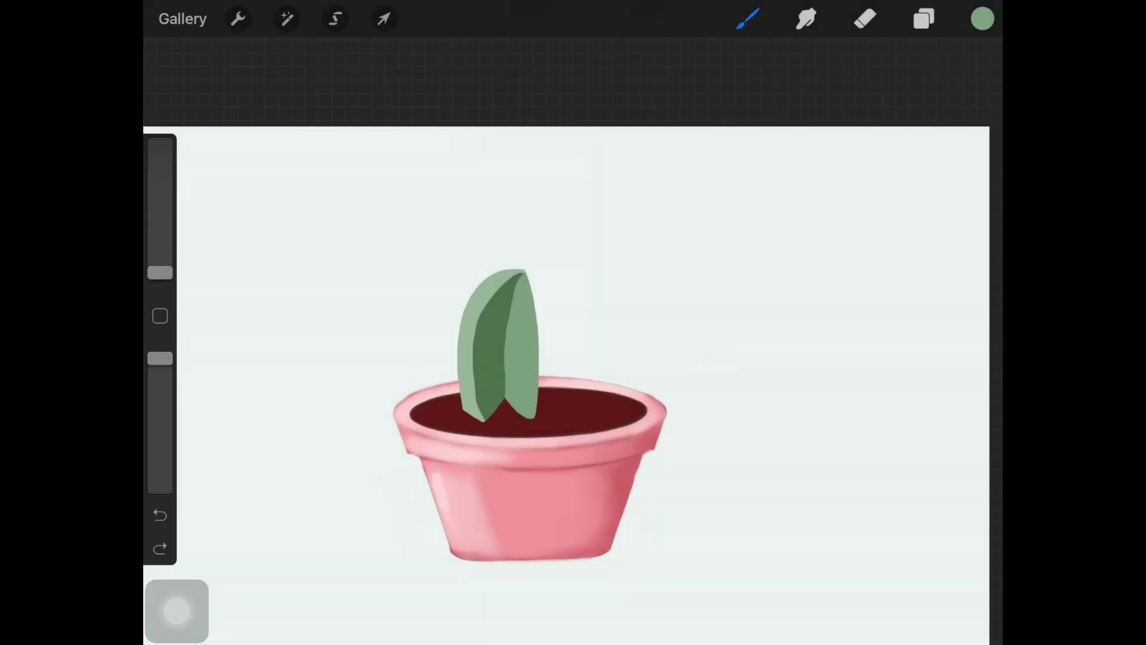
mouse_move(493, 272)
left_mouse_down()
mouse_move(444, 334)
mouse_move(460, 410)
mouse_move(478, 288)
mouse_move(499, 270)
left_mouse_up()
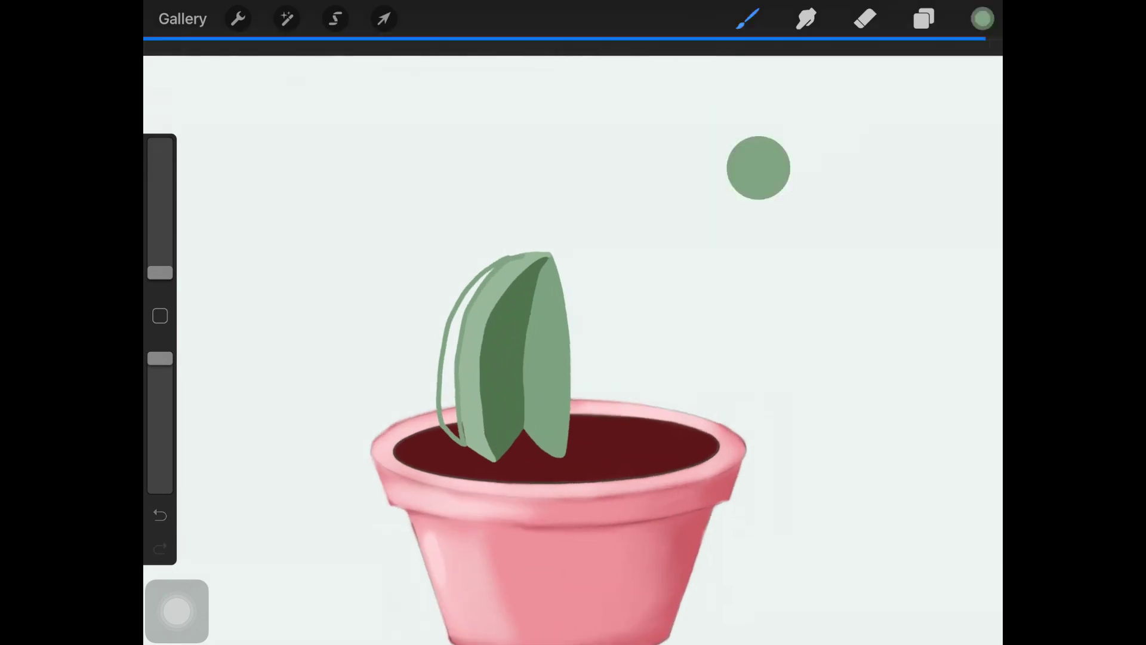
key("ctrl+z")
left_click_drag(471, 334, 531, 253)
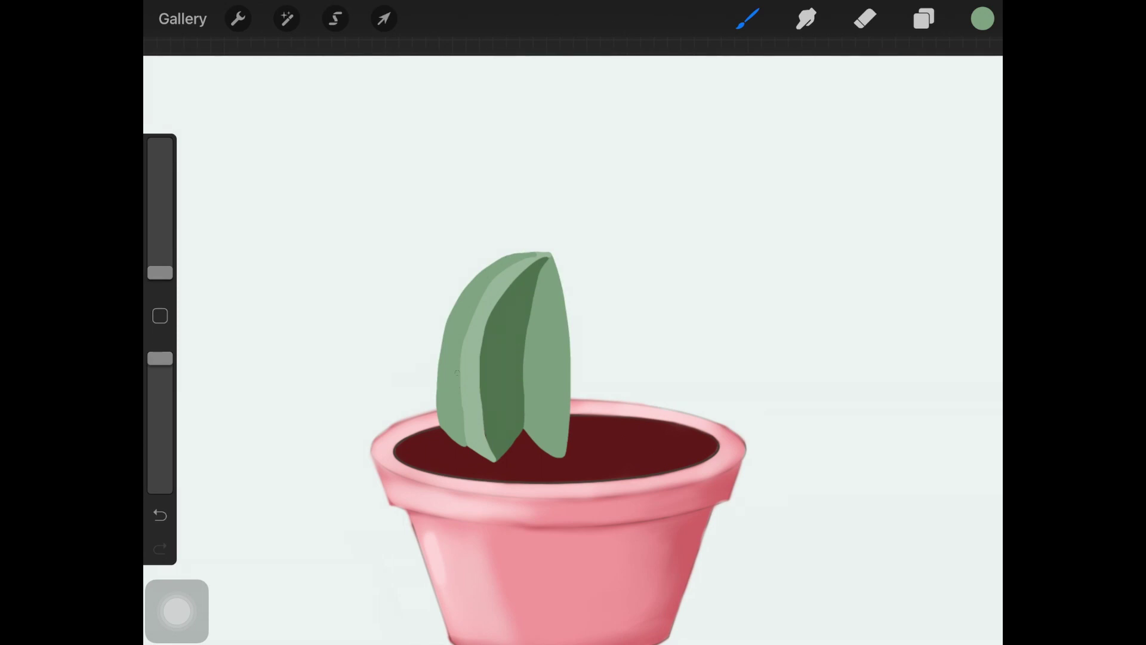
left_click_drag(513, 265, 496, 283)
left_click_drag(485, 326, 499, 301)
key("ctrl+z")
- Choose a dark green swatch for the next cactus ribs
scroll(558, 418, "down", 3)
left_click(982, 18)
left_click(831, 476)
left_click(982, 19)
scroll(540, 454, "up", 2)
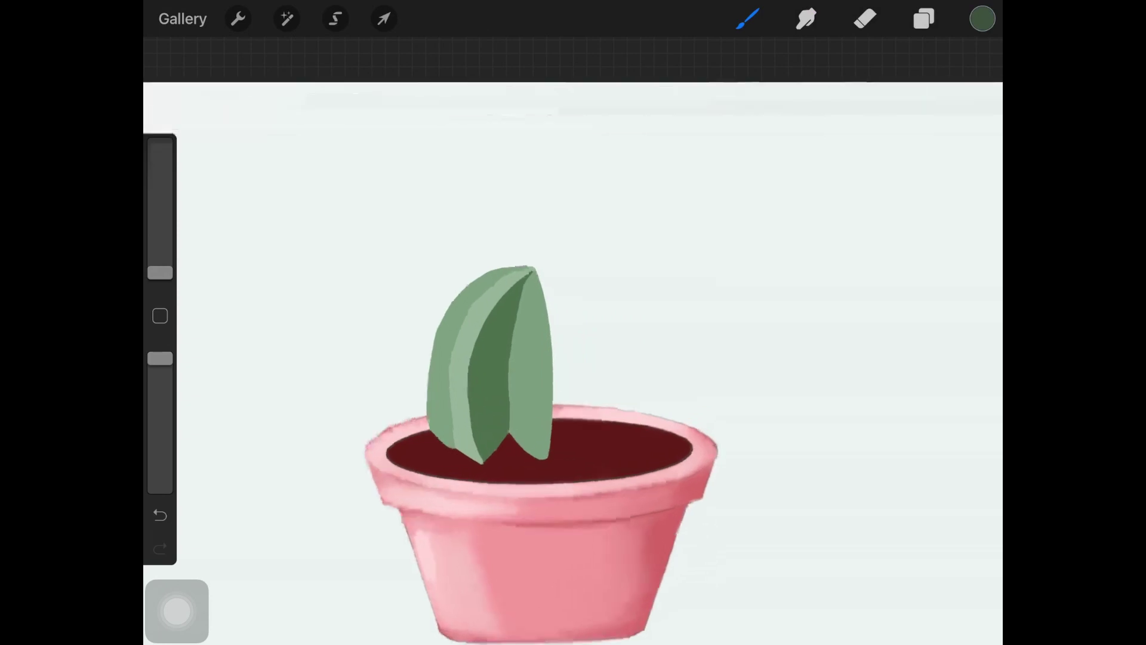
- Outline a curved new rib on the cactus's right, close it, and fill it dark green
left_click_drag(537, 271, 582, 453)
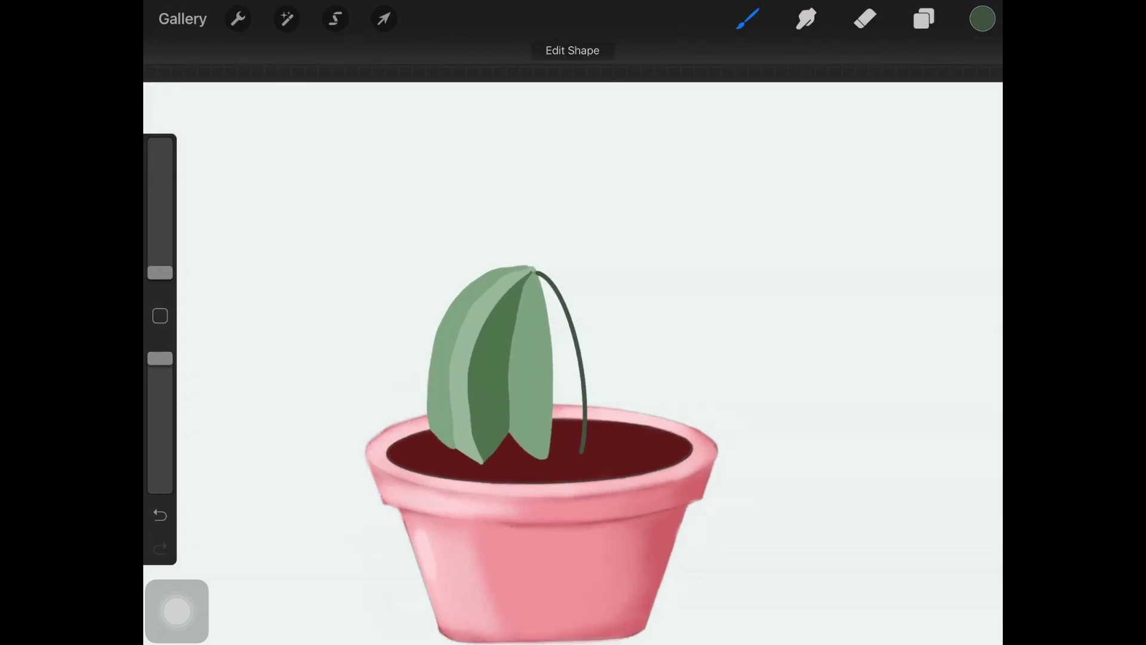
scroll(537, 418, "down", 3)
left_click_drag(558, 327, 522, 335)
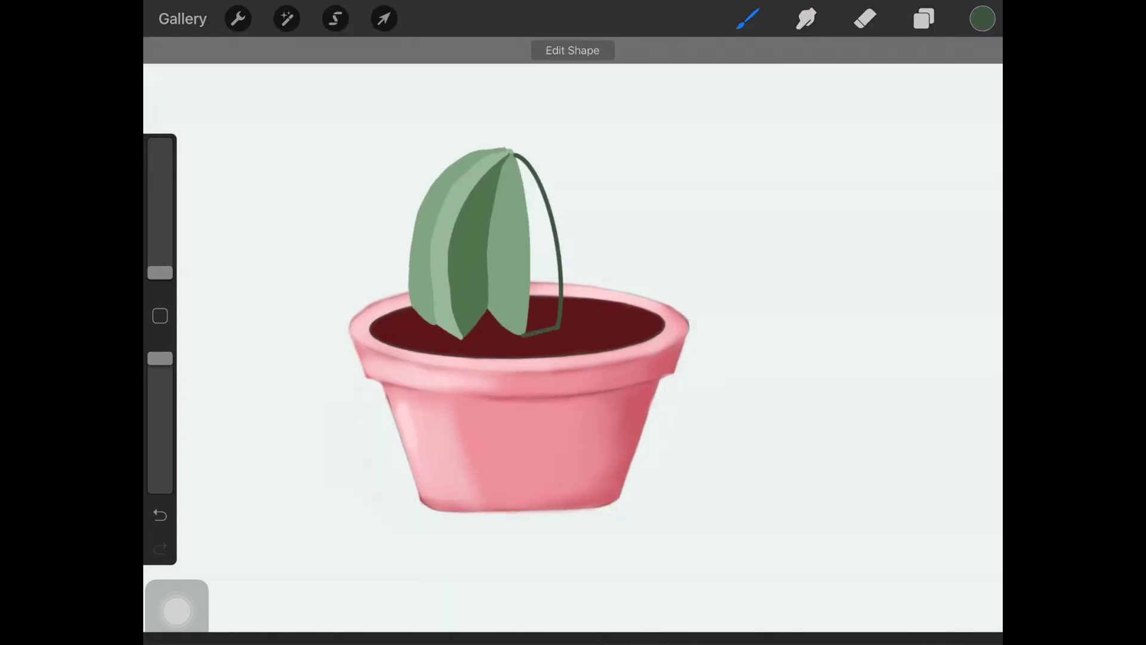
left_click_drag(981, 18, 543, 250)
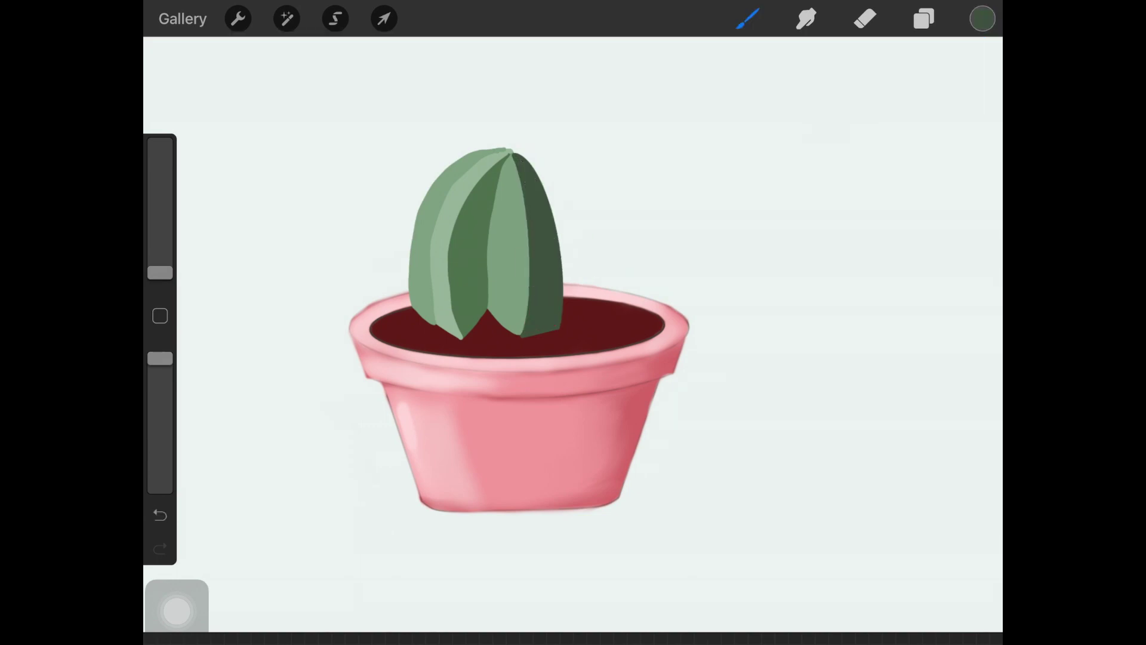
scroll(537, 358, "down", 1)
- Add another right-side rib in lighter green, closing its outline and filling it
left_click(981, 19)
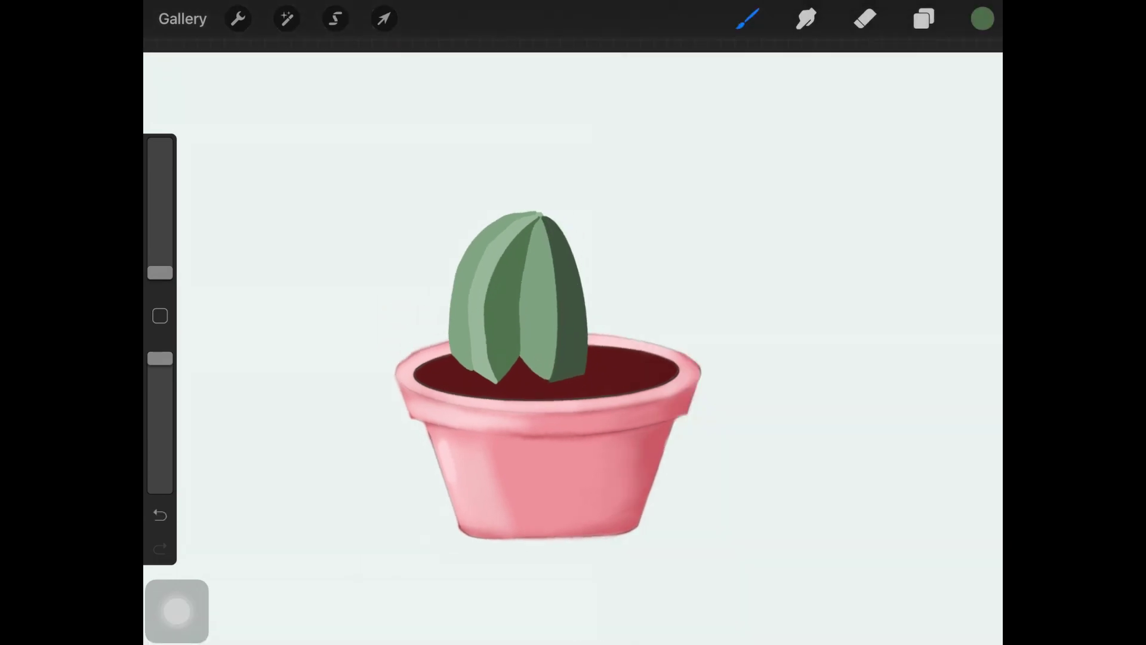
scroll(537, 358, "up", 2)
mouse_move(502, 216)
left_mouse_down()
mouse_move(582, 395)
mouse_move(552, 399)
left_mouse_up()
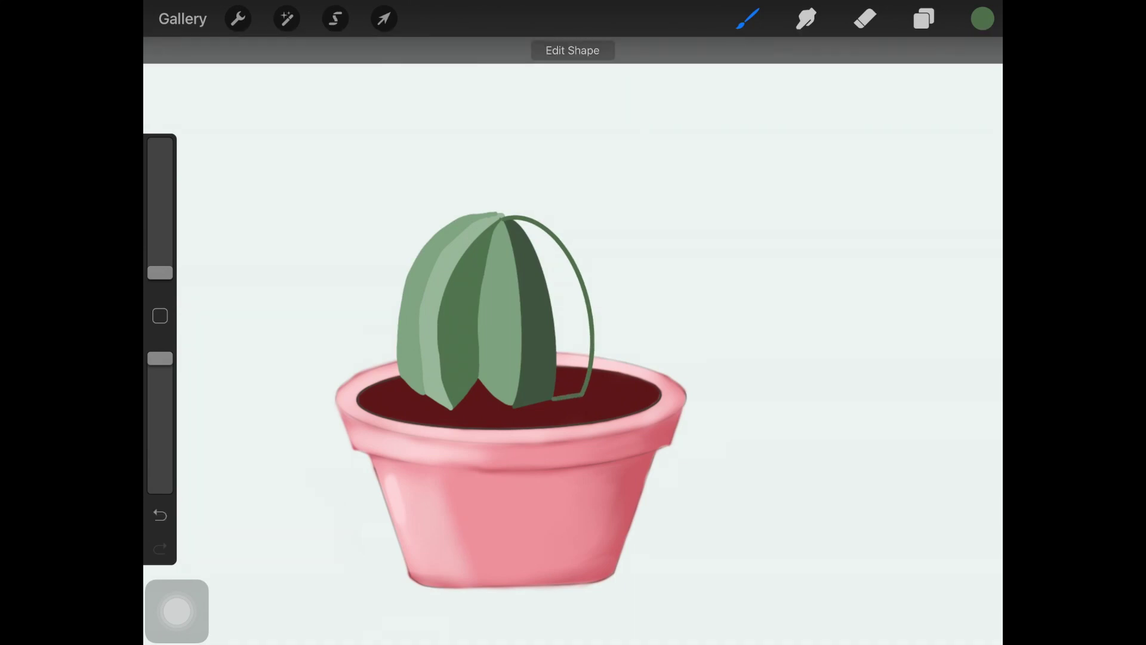
left_click_drag(504, 221, 546, 280)
left_click_drag(982, 19, 570, 311)
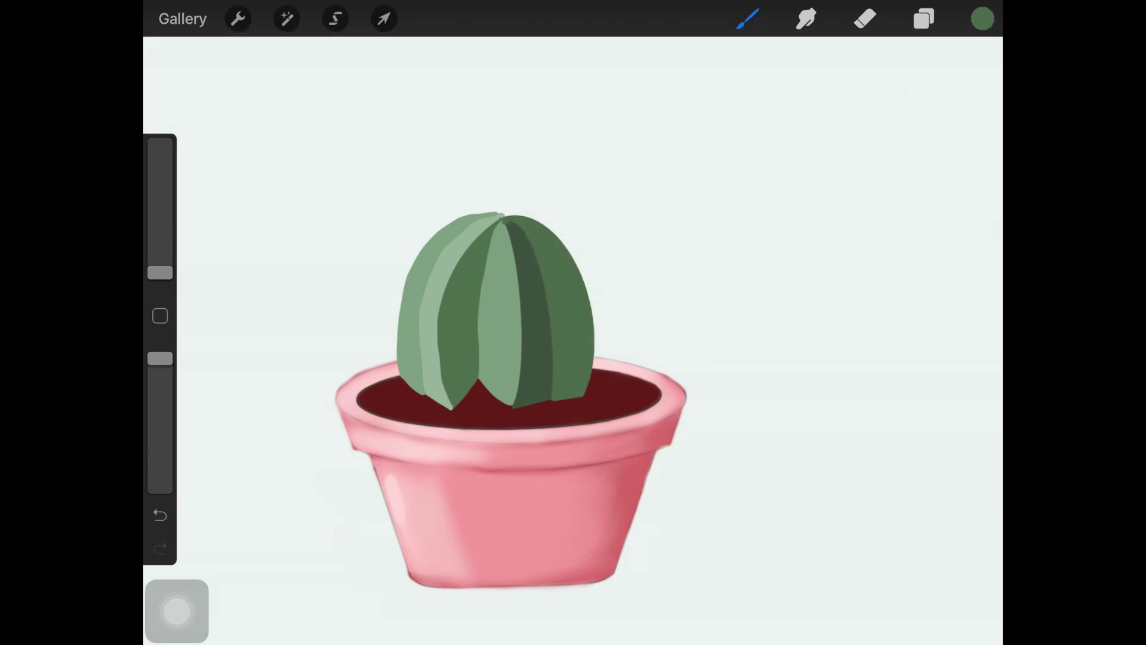
- Choose a darker green and try two arcs on the cactus's right, then remove them
left_click(982, 18)
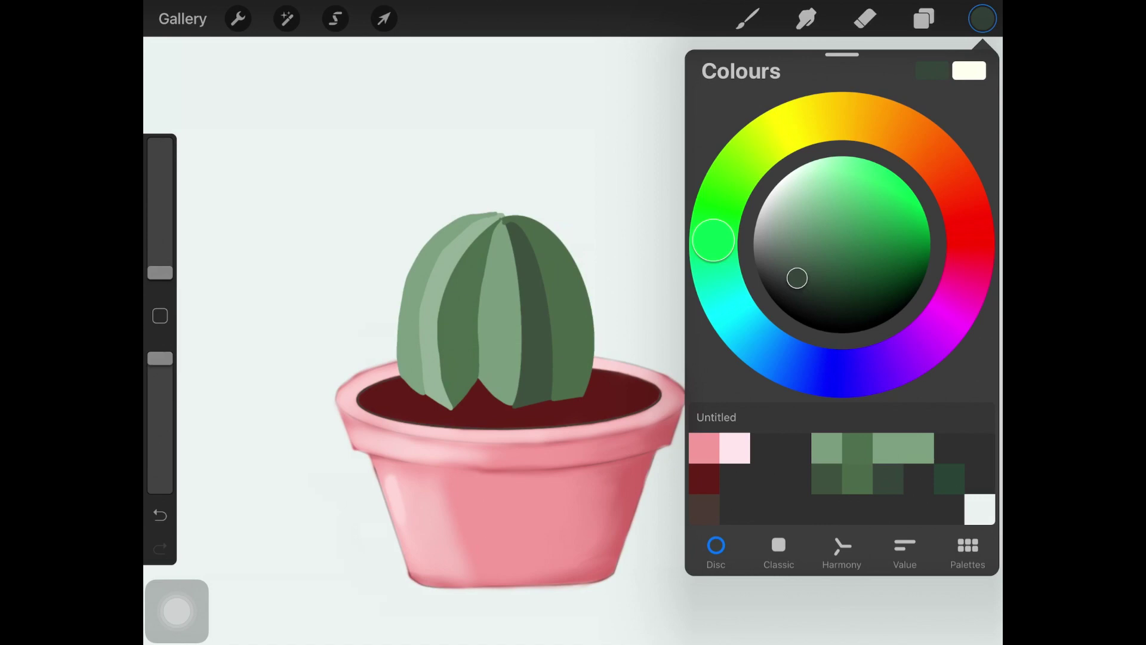
left_click(536, 220)
left_click_drag(536, 220, 610, 394)
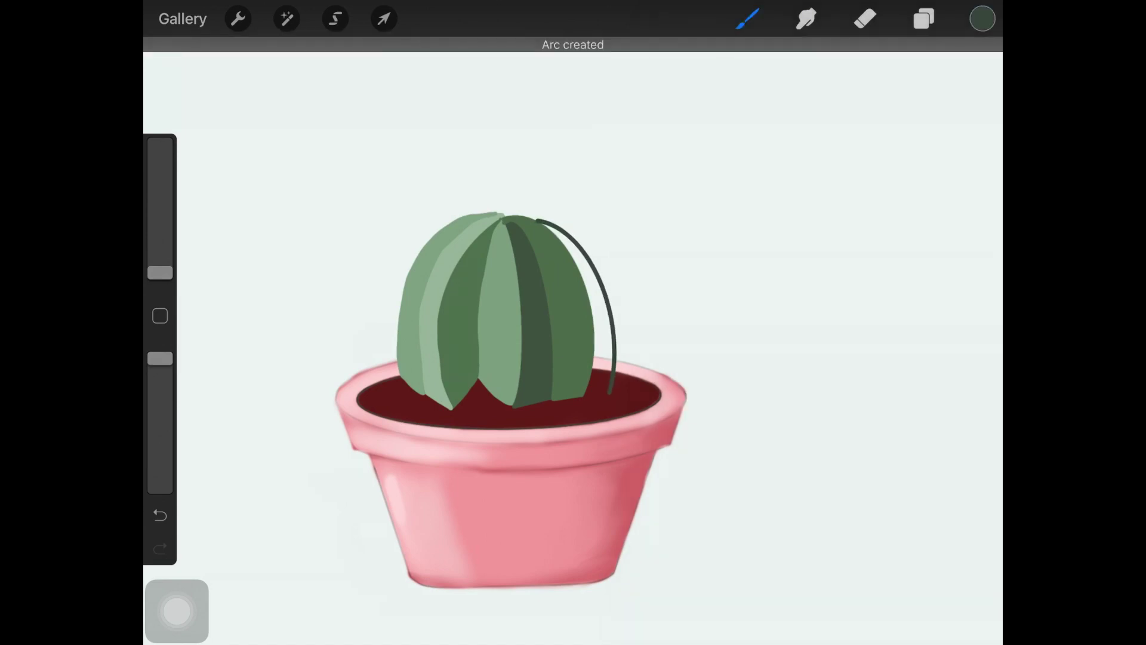
left_click_drag(536, 221, 591, 394)
key("ctrl+z")
key("ctrl+z")
scroll(454, 388, "up", 3)
scroll(573, 334, "down", 2)
scroll(573, 334, "down", 2)
scroll(573, 334, "up", 5)
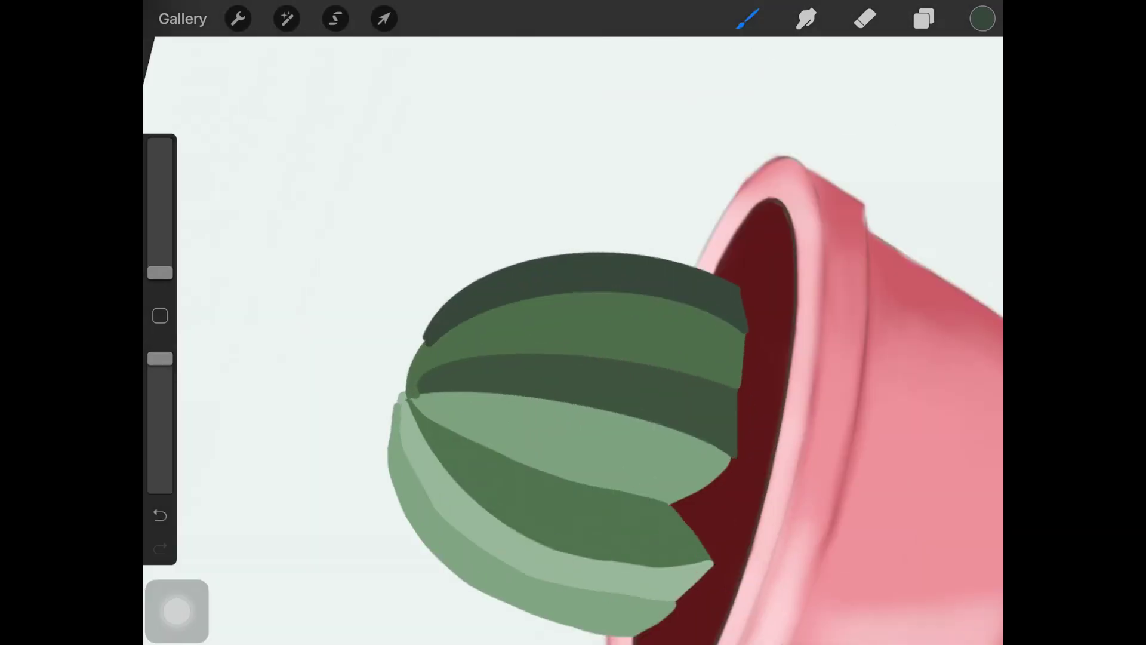
scroll(573, 340, "down", 1)
scroll(573, 335, "down", 5)
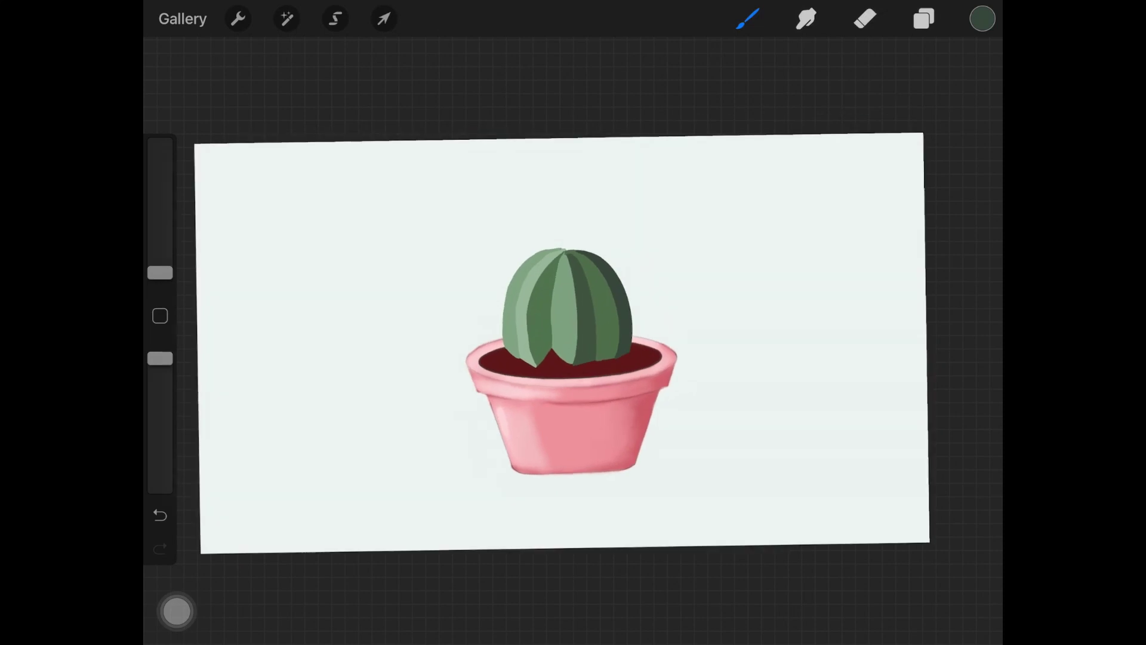
- Sample the cactus's light green and draw a light-green stripe up the cactus
scroll(573, 358, "up", 3)
scroll(572, 358, "up", 1)
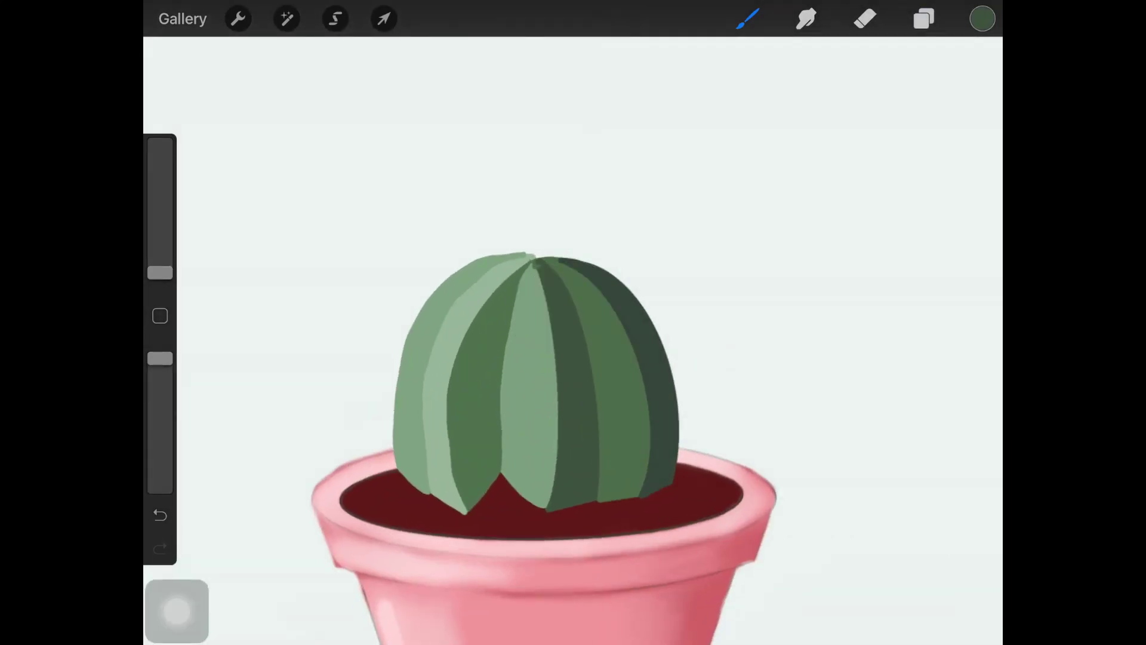
left_click(527, 325)
left_click_drag(500, 474, 528, 262)
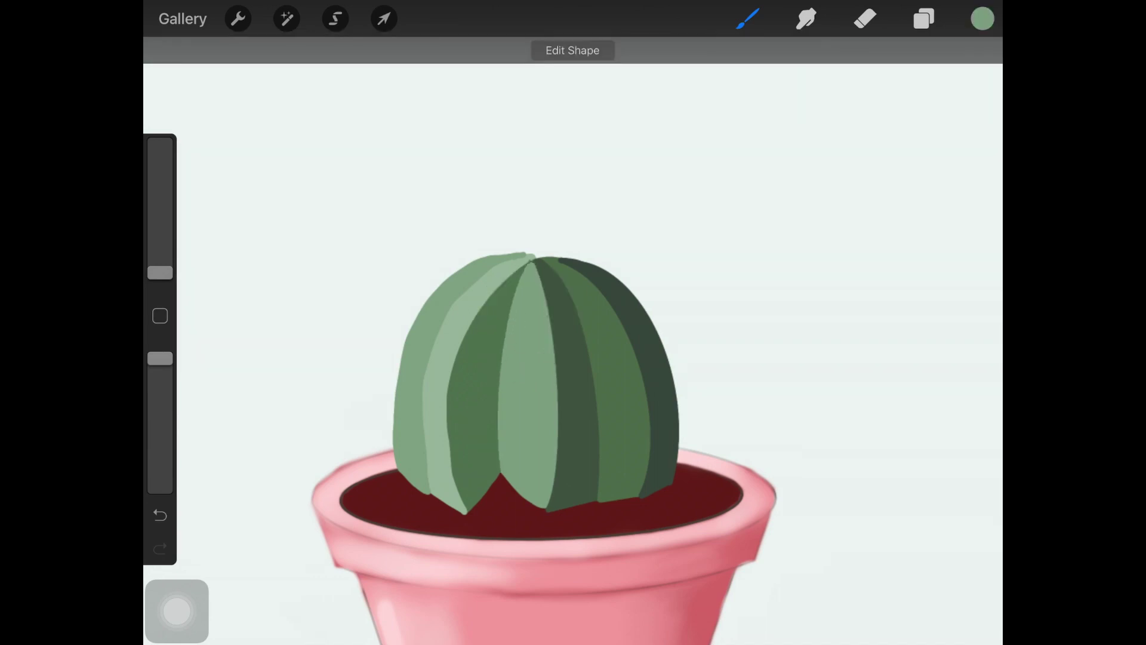
scroll(573, 358, "down", 2)
scroll(519, 358, "down", 1)
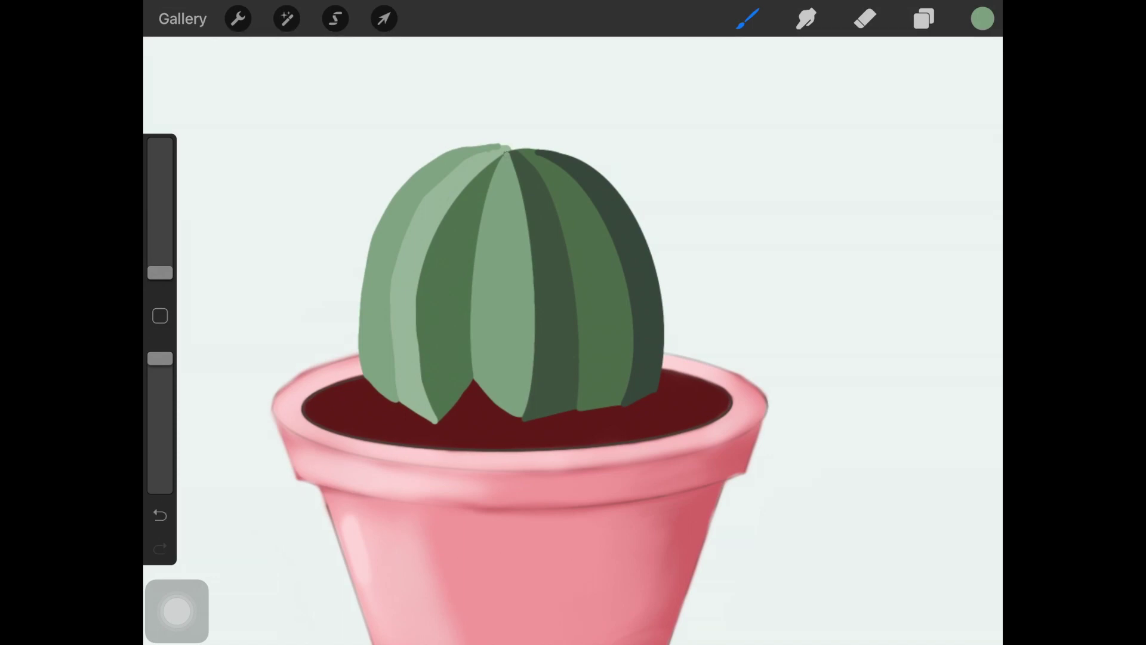
left_click_drag(490, 395, 508, 415)
key("ctrl+z")
- Repaint the cactus's left stripe in dark green, then lighter green up from the base
mouse_move(435, 418)
left_mouse_down()
mouse_move(420, 286)
mouse_move(508, 149)
left_mouse_up()
left_click_drag(430, 391, 508, 150)
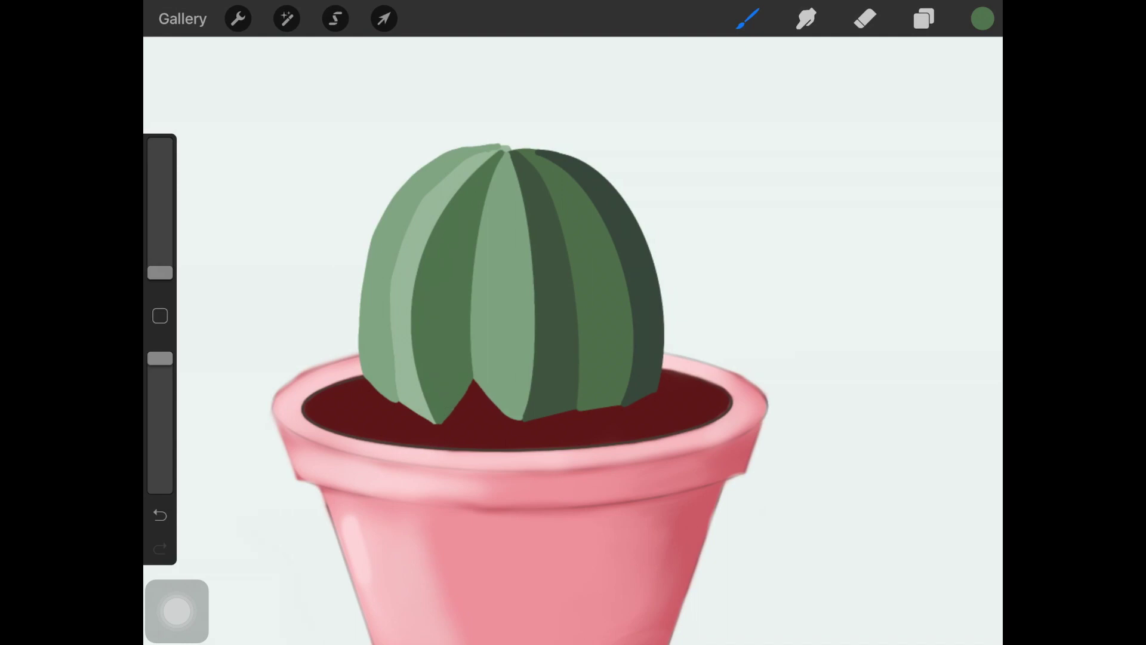
left_click(402, 299)
left_click_drag(394, 388, 504, 146)
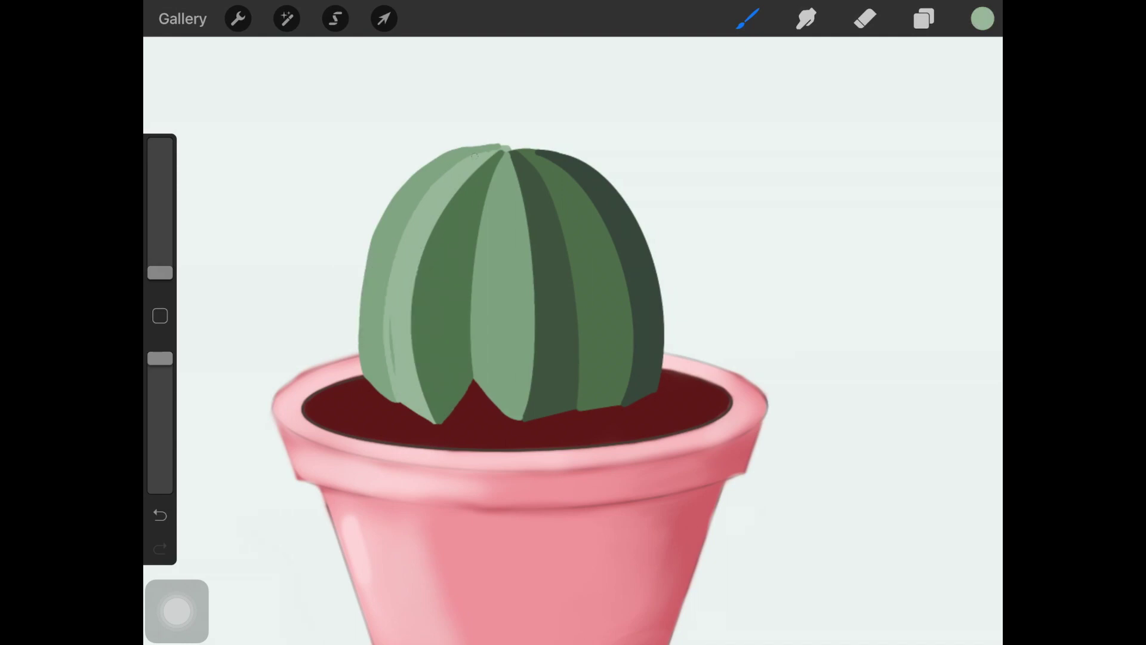
left_click_drag(397, 402, 431, 424)
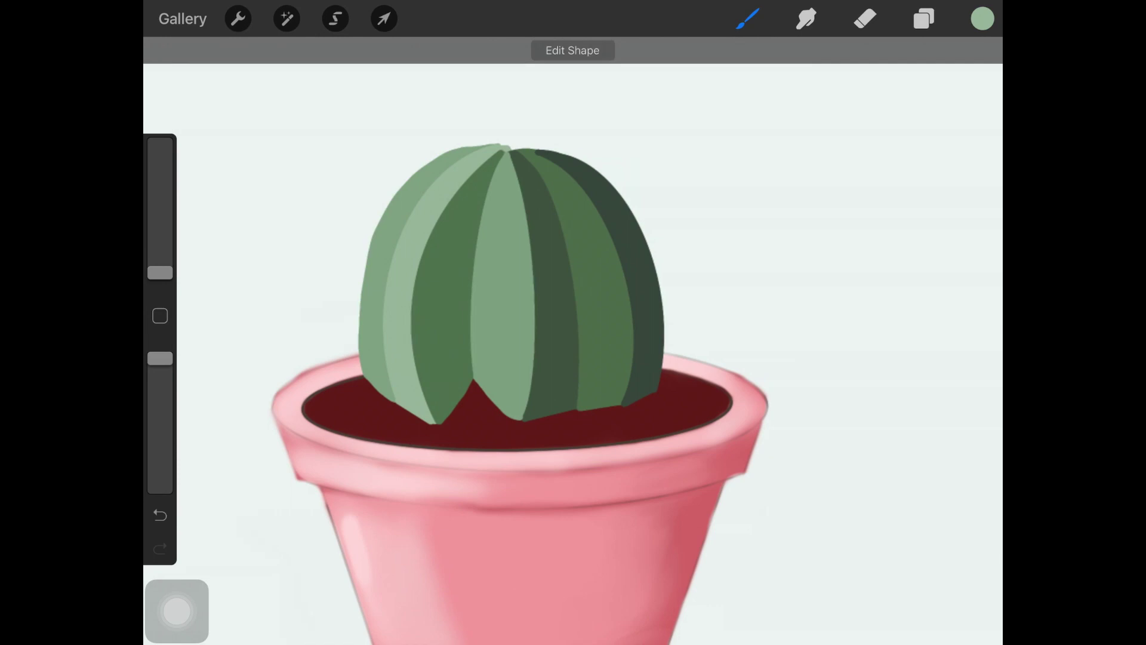
- Trace the cactus's left outline in green from the pot rim to the top
left_click(433, 147)
mouse_move(358, 373)
left_mouse_down()
mouse_move(433, 155)
mouse_move(508, 144)
left_mouse_up()
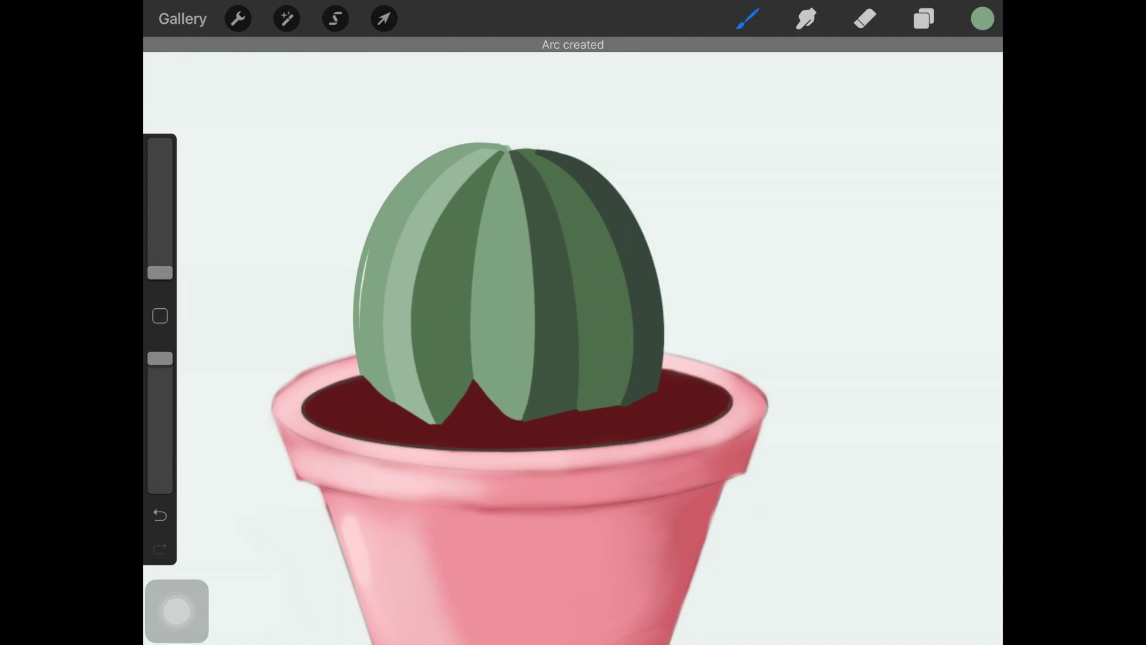
left_click_drag(370, 238, 358, 322)
key("ctrl+z")
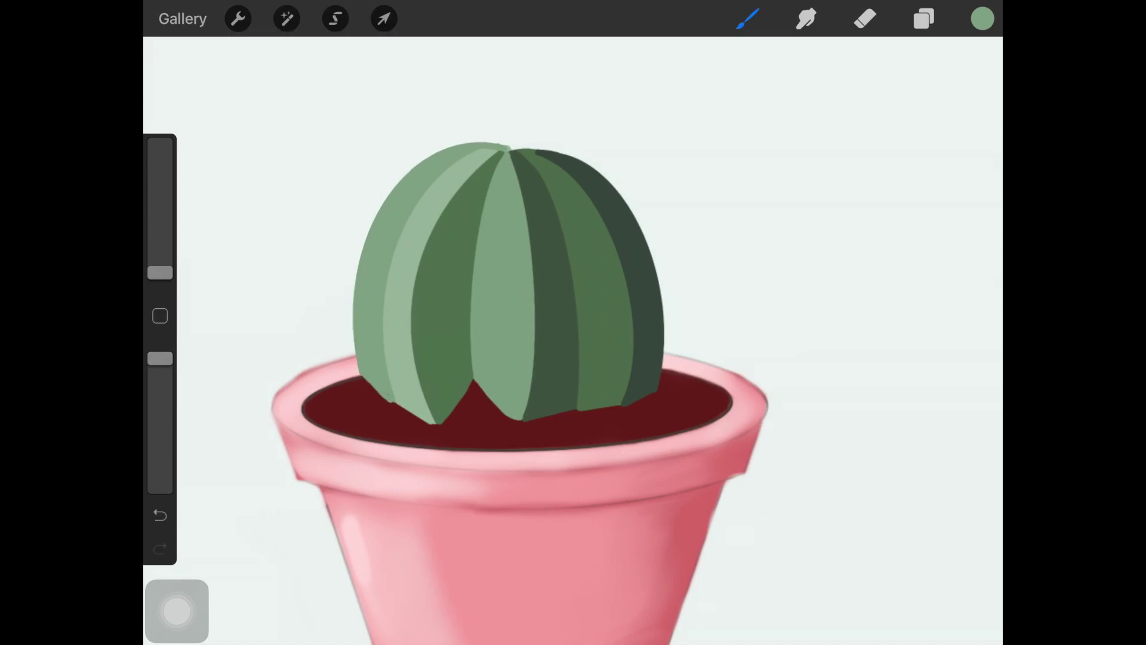
- With a smaller eraser, erase a small spot on the cactus top
key("e")
left_click(488, 145)
key("ctrl+z")
left_click_drag(160, 416, 160, 358)
left_click_drag(160, 229, 160, 246)
left_click(488, 144)
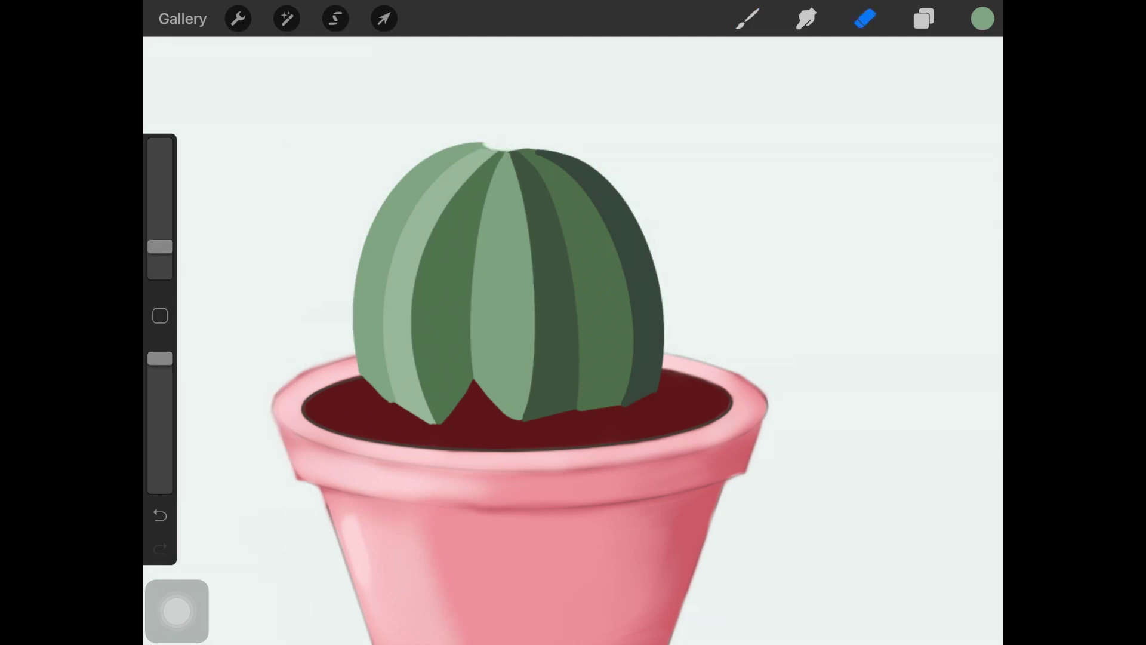
- Undo a stray mark at the cactus edge, fit the drawing, and nudge the cactus
left_click_drag(507, 281, 597, 334)
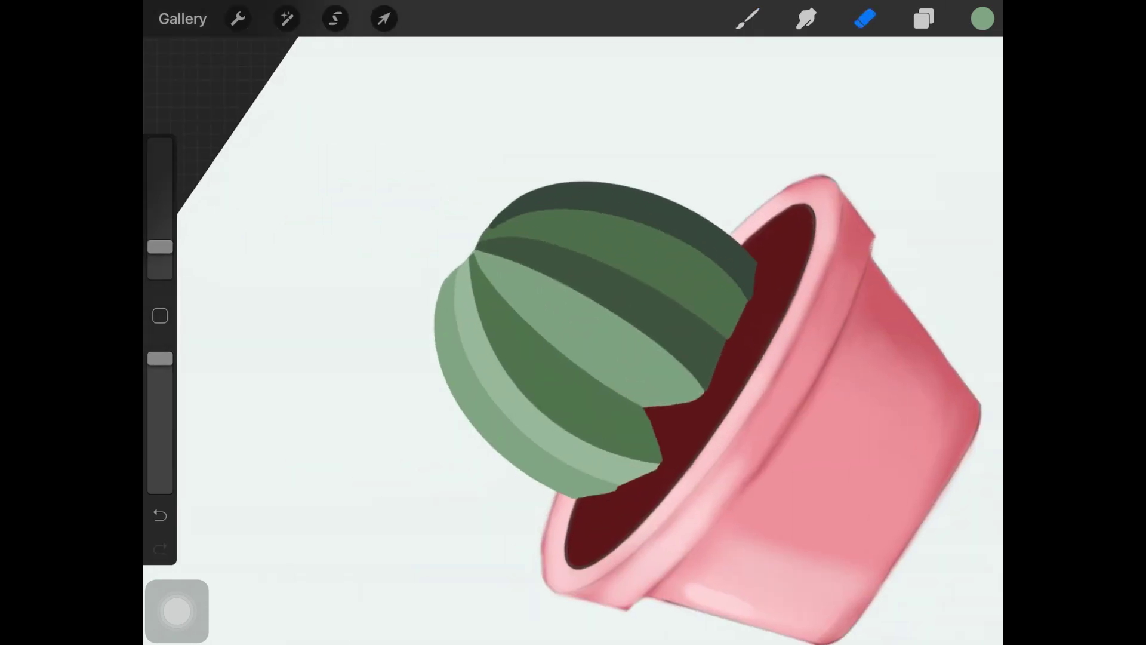
mouse_move(597, 334)
left_mouse_down()
mouse_move(537, 311)
mouse_move(567, 334)
left_mouse_up()
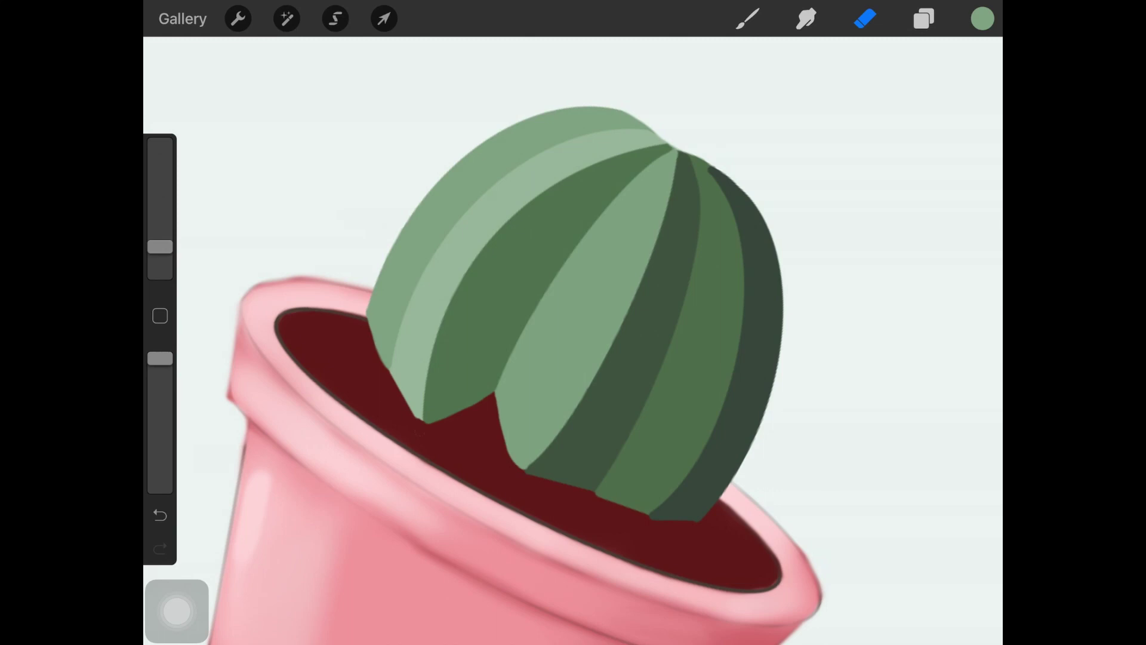
mouse_move(573, 334)
left_mouse_down()
mouse_move(538, 310)
mouse_move(597, 358)
left_mouse_up()
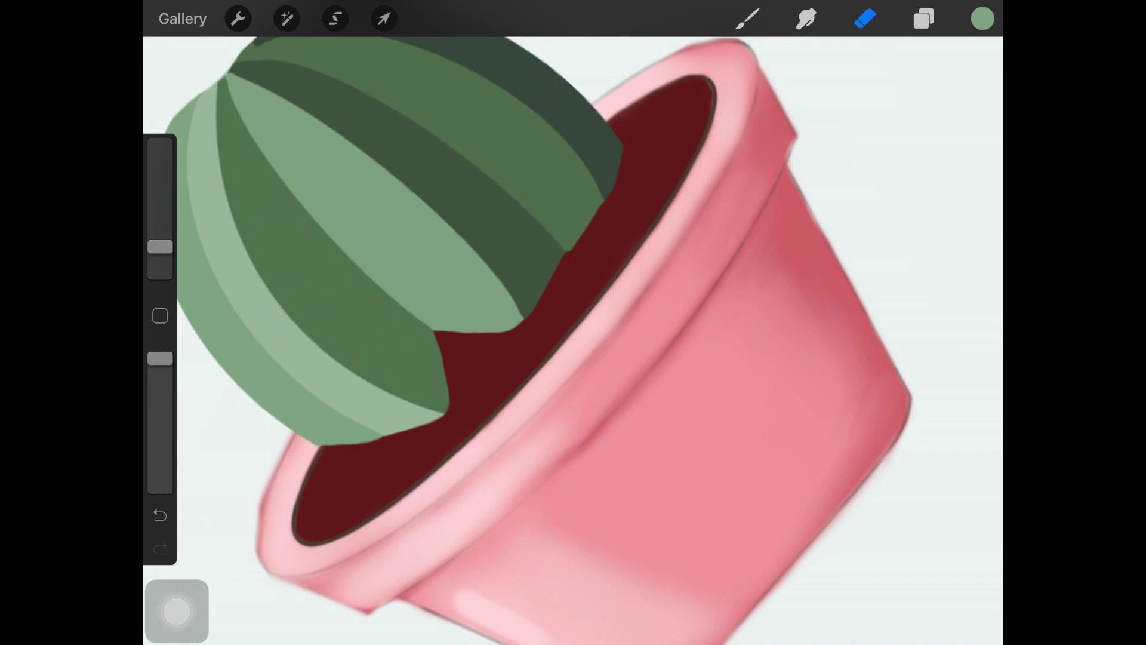
key("ctrl+z")
key("ctrl+0")
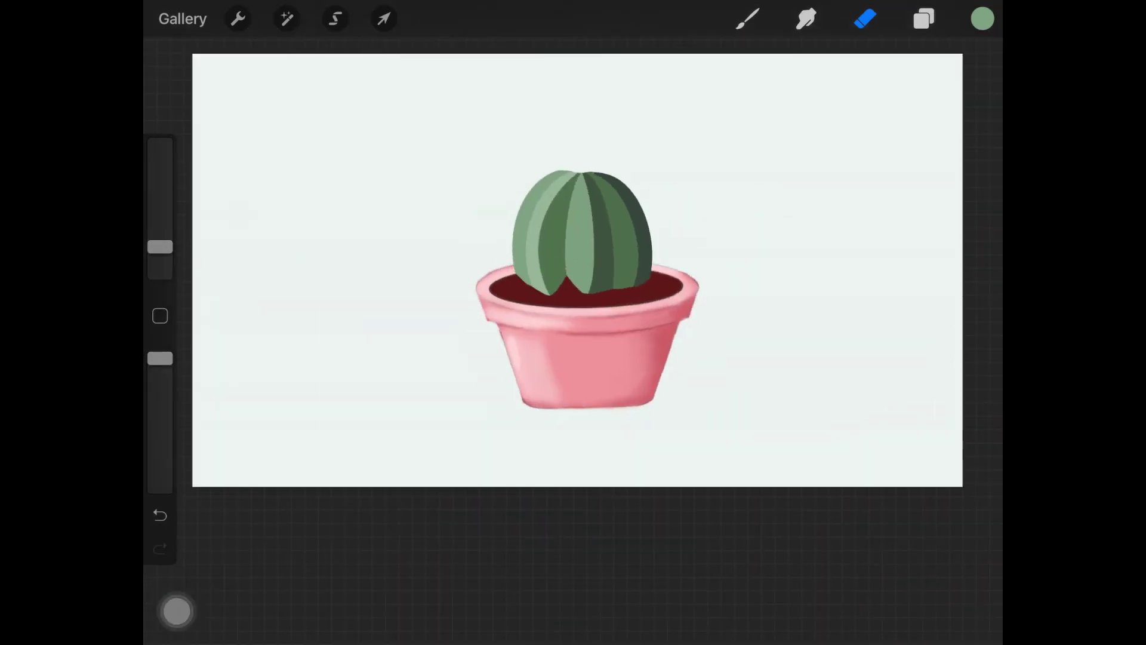
key("v")
left_click_drag(561, 272, 565, 279)
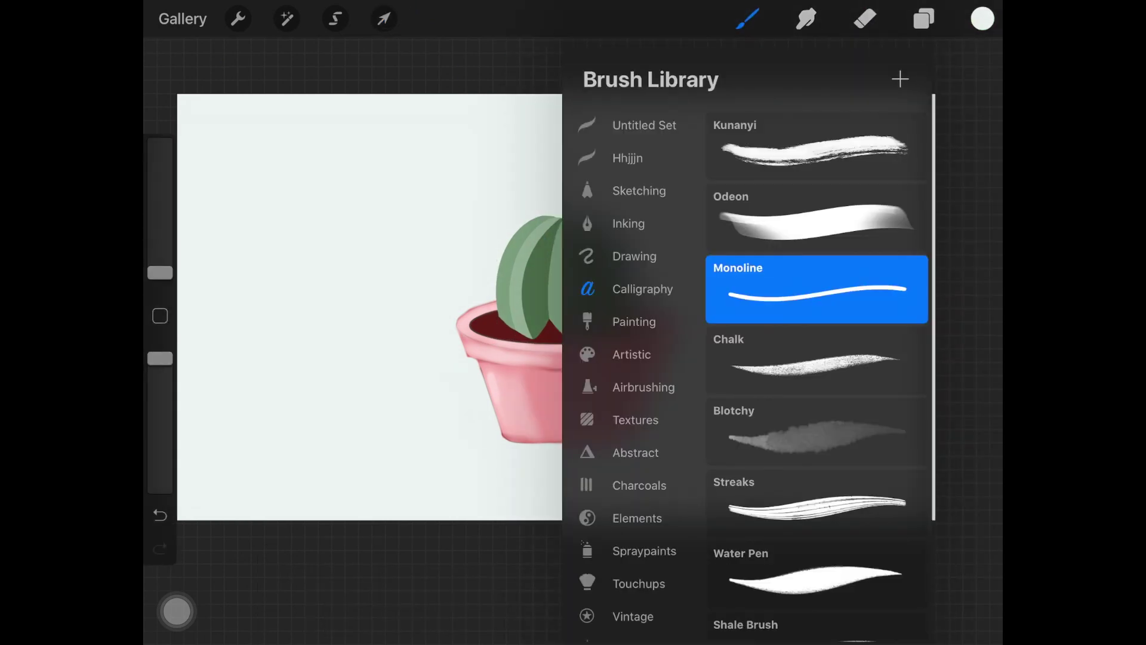
- Undo the stray strokes and enlarge the brush for the cactus details
key("Escape")
key("ctrl+z")
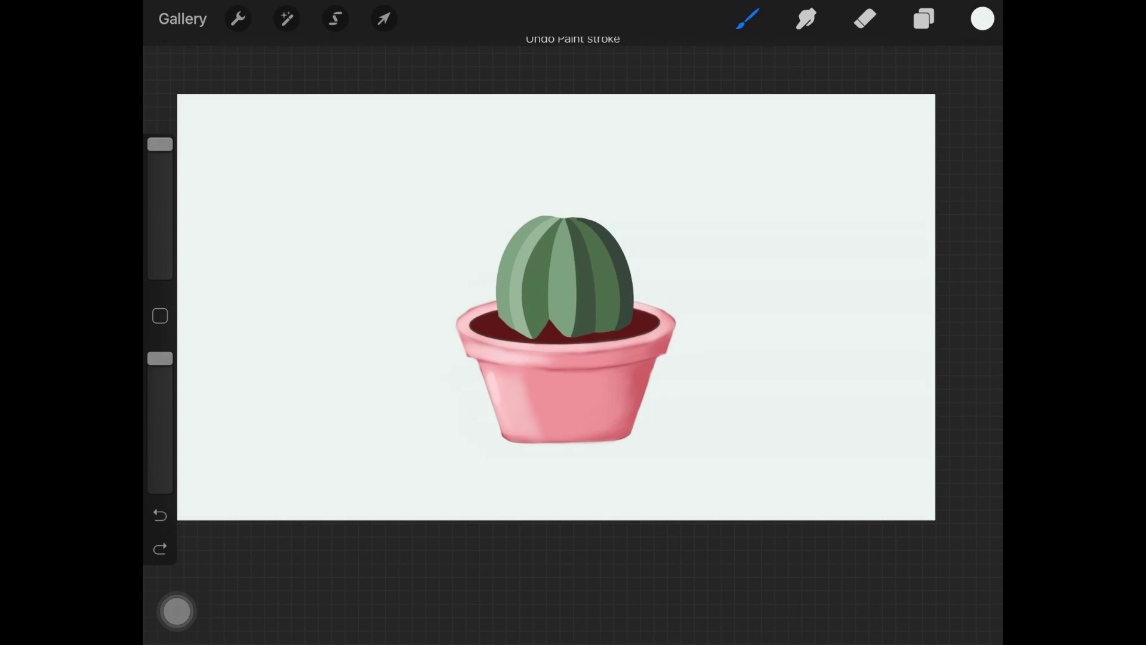
left_click_drag(160, 237, 160, 221)
left_click_drag(532, 266, 585, 289)
left_click(160, 514)
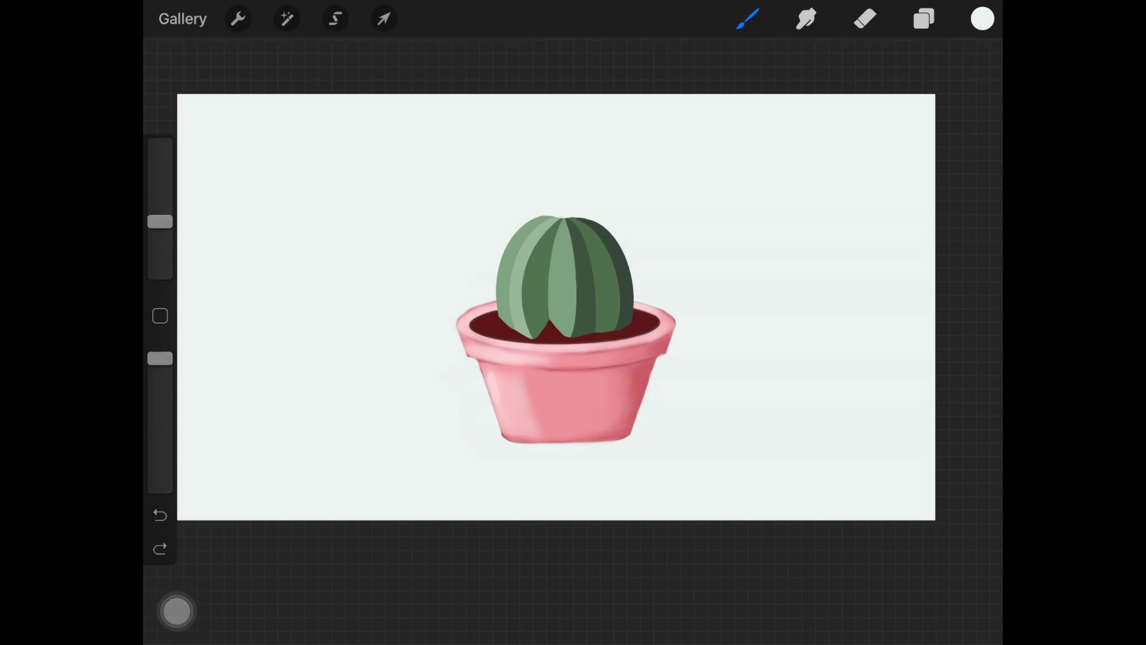
scroll(555, 308, "up", 5)
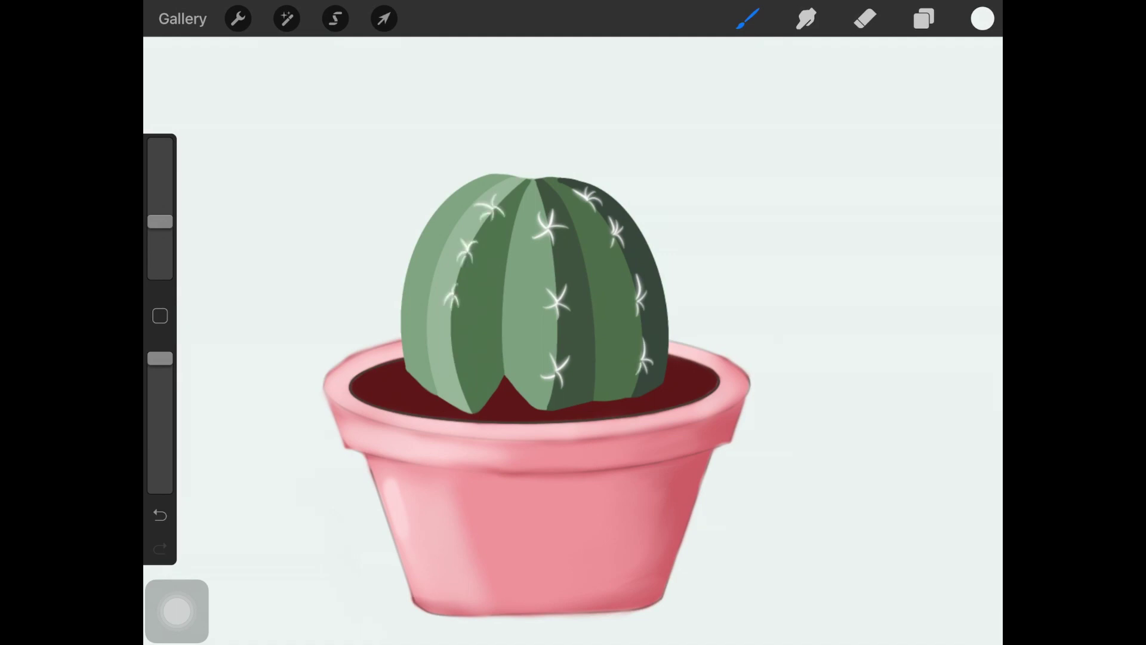
- Pick a dark green for the edge tufts and select the cactus layer, Layer 4
left_click(981, 19)
left_click(931, 475)
left_click(981, 19)
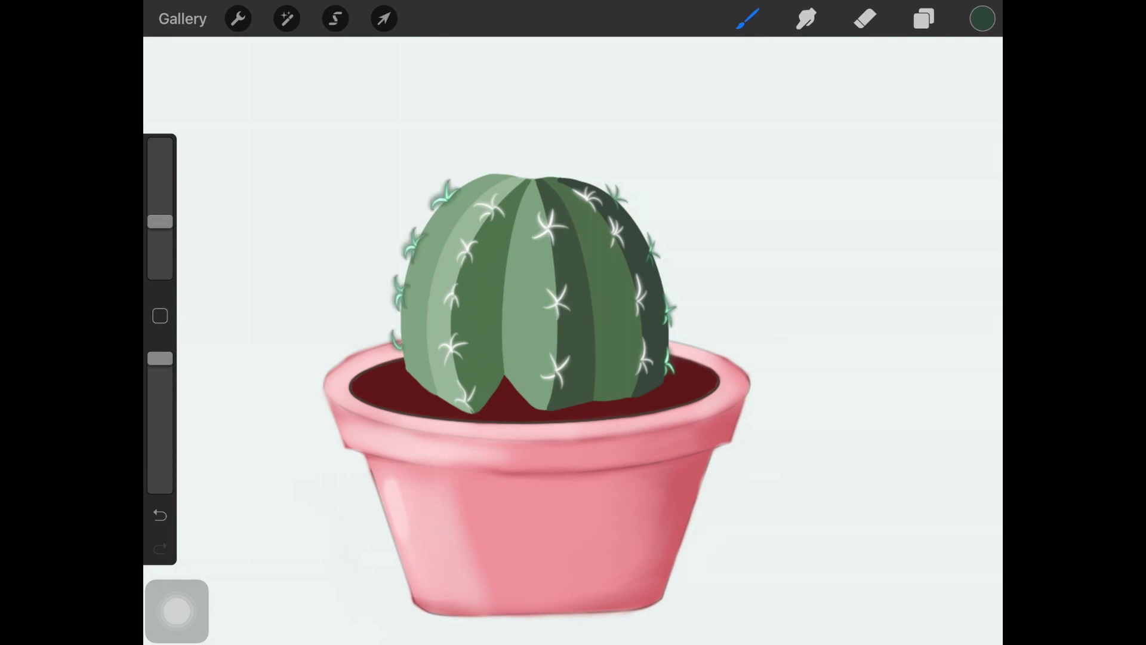
scroll(573, 334, "down", 3)
left_click(924, 19)
left_click_drag(775, 193, 865, 194)
left_click(787, 136)
left_click(384, 19)
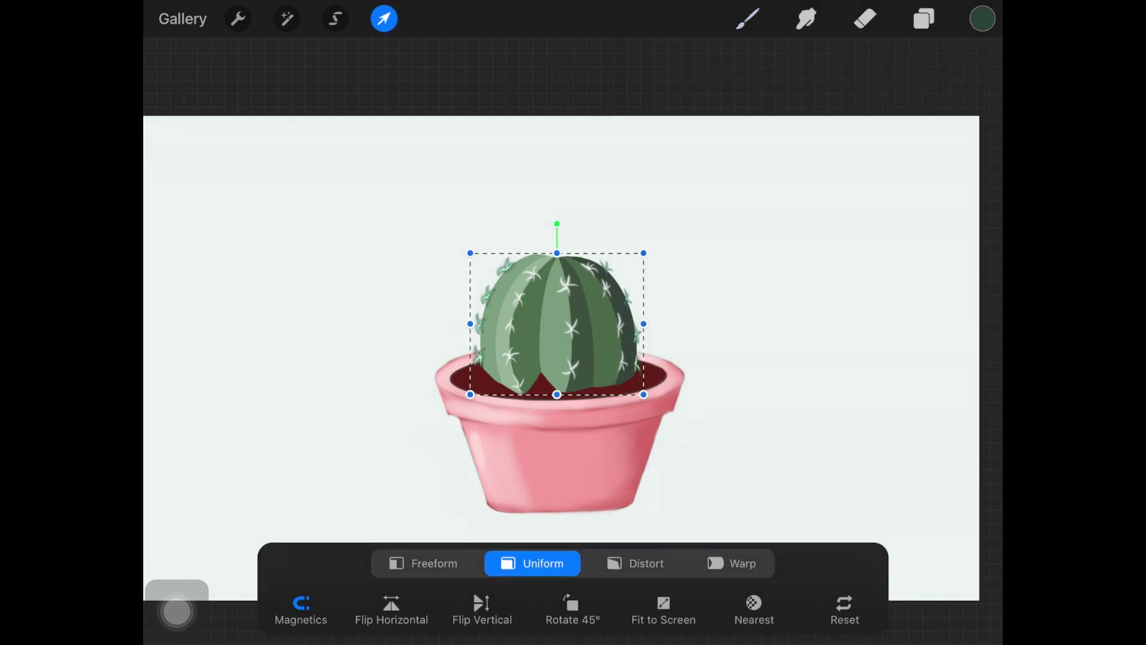
- Stretch the cactus taller with non-proportional Freeform transform
left_click(423, 562)
left_click_drag(556, 241, 557, 221)
left_click(748, 19)
scroll(561, 358, "down", 3)
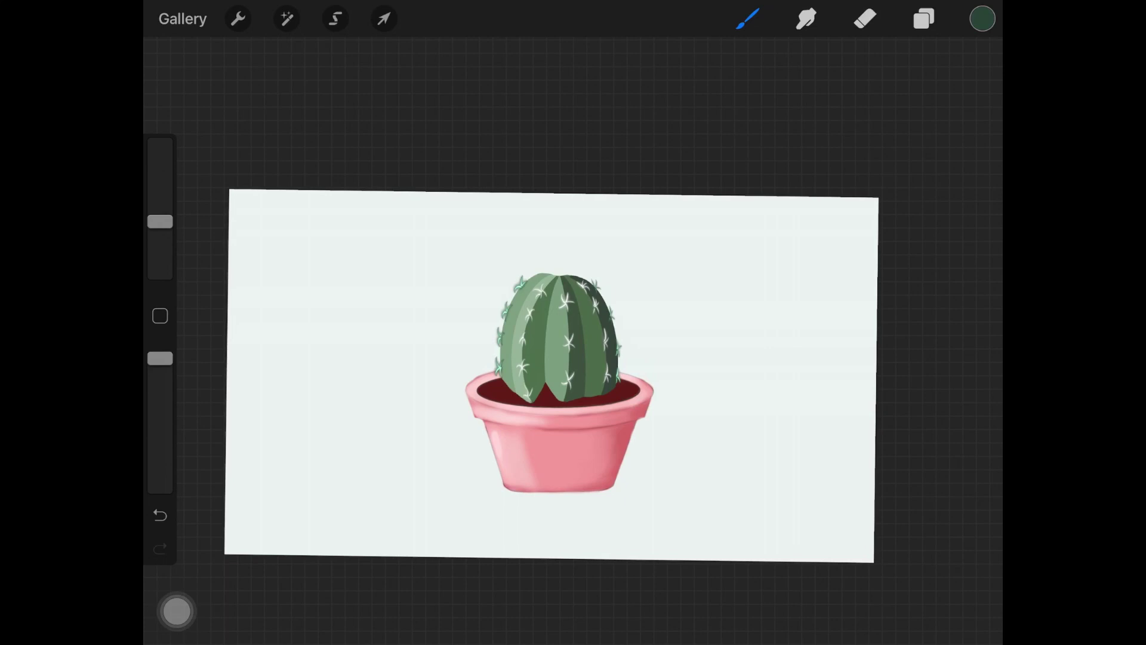
- Select the soil layer, Layer 3, and pick a darker red
left_click(924, 19)
left_click(714, 248)
left_click(924, 19)
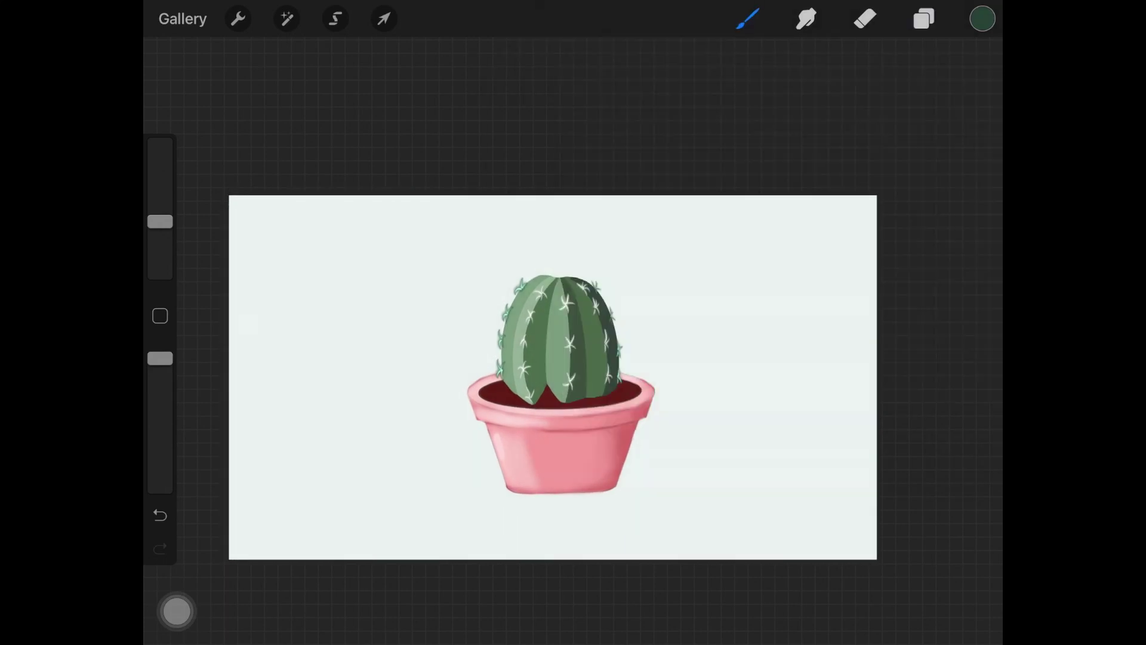
left_click(982, 18)
left_click_drag(890, 262, 877, 288)
left_click(982, 19)
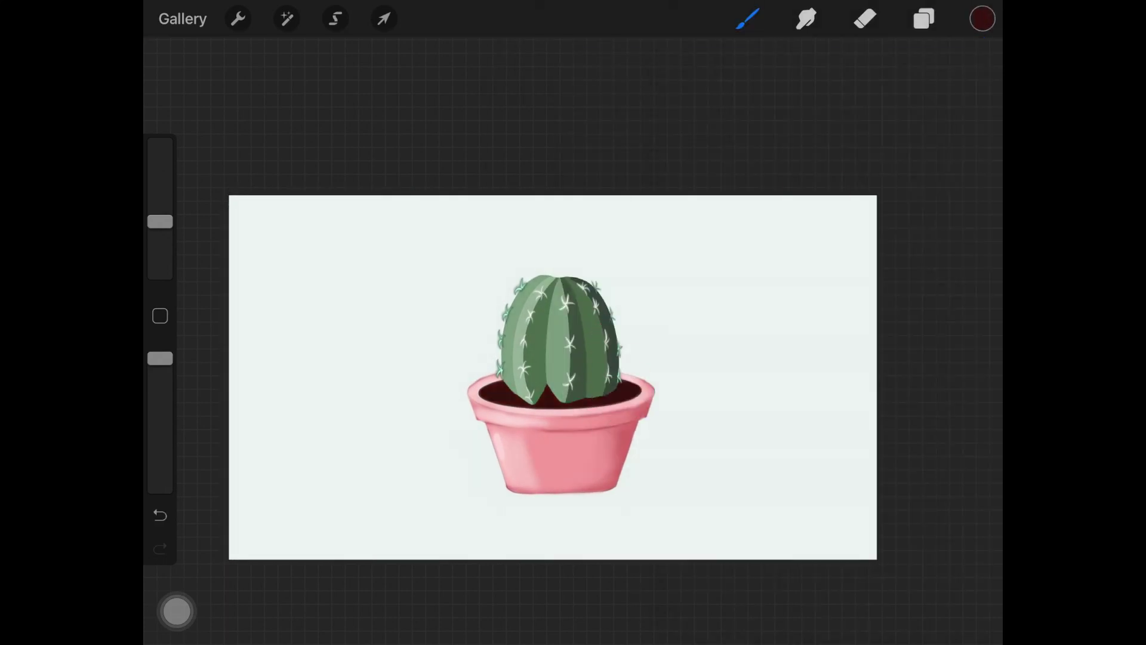
left_click(923, 18)
- Sample the pot's pink and paint a light highlight along the pot's front rim
left_click(747, 19)
left_click(490, 414)
key("ctrl+z")
key("ctrl+z")
key("ctrl+shift+z")
left_click_drag(518, 423, 626, 411)
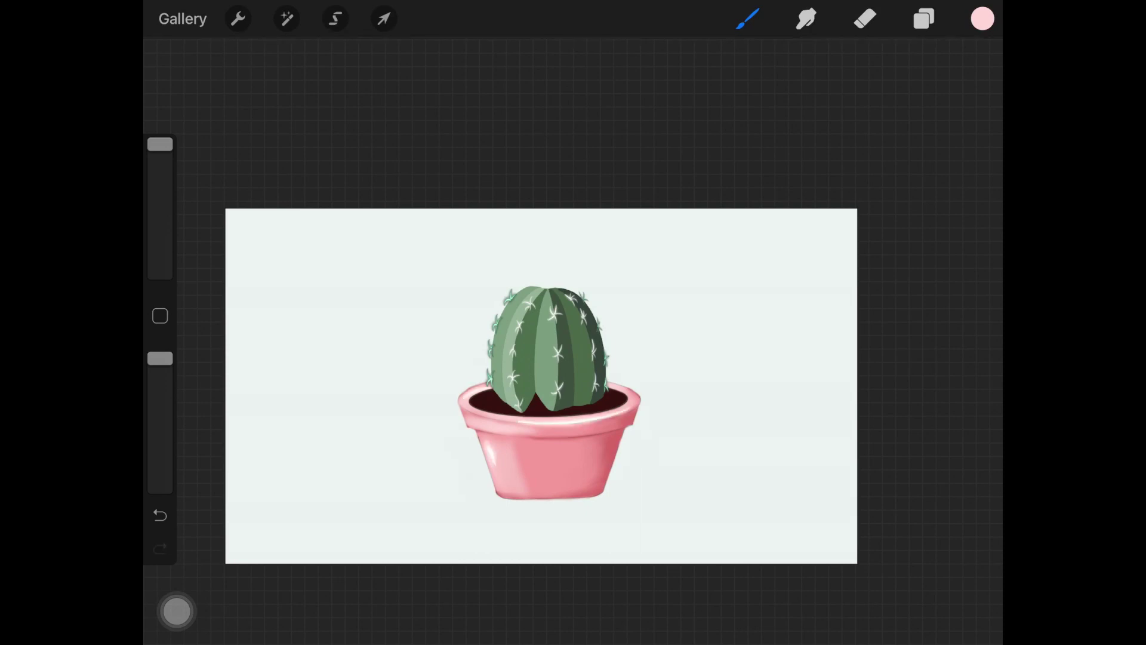
scroll(541, 386, "down", 2)
key("ctrl+z")
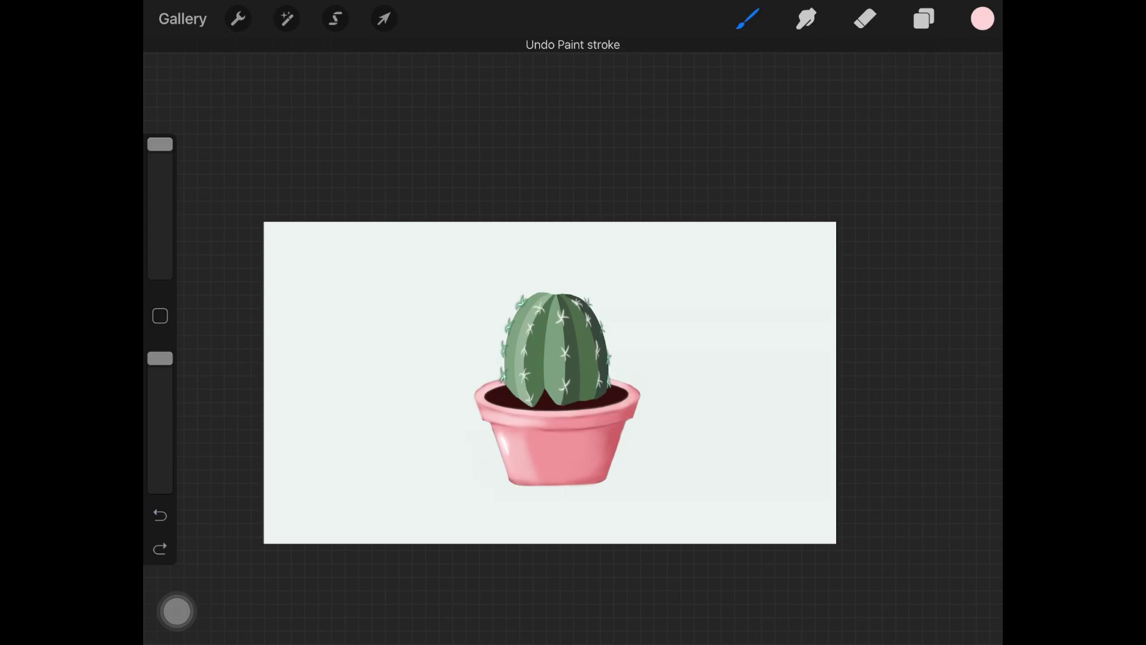
- Lower the brush opacity and restore the rim highlight
left_click_drag(160, 358, 160, 423)
scroll(553, 382, "up", 1)
key("ctrl+shift+z")
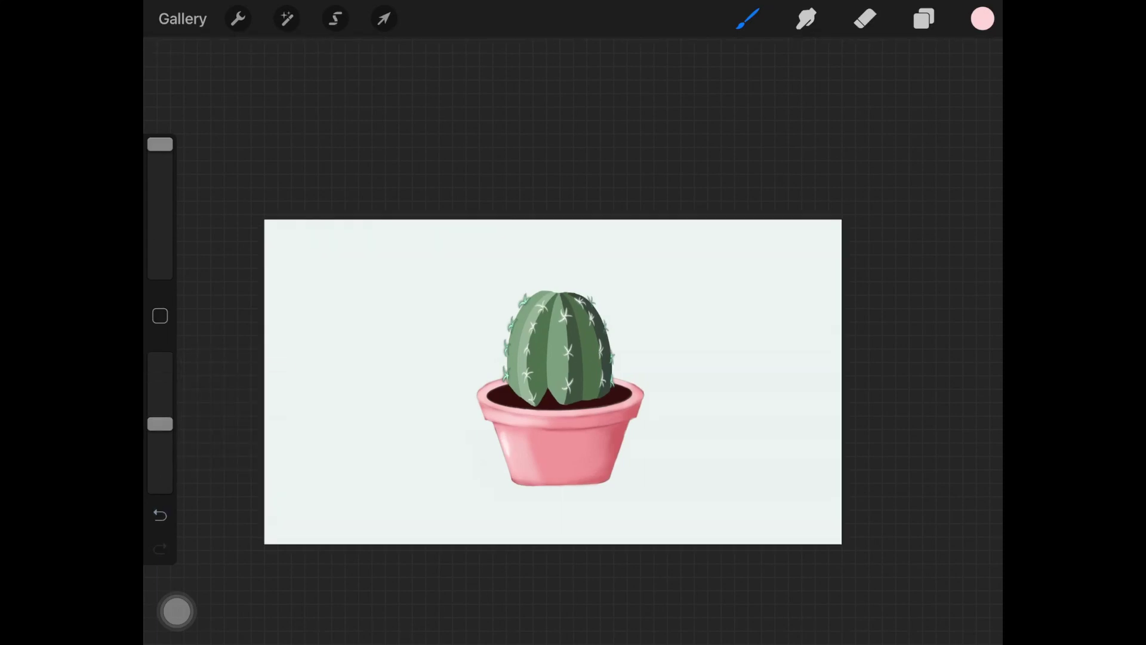
key("ctrl+z")
key("ctrl+shift+z")
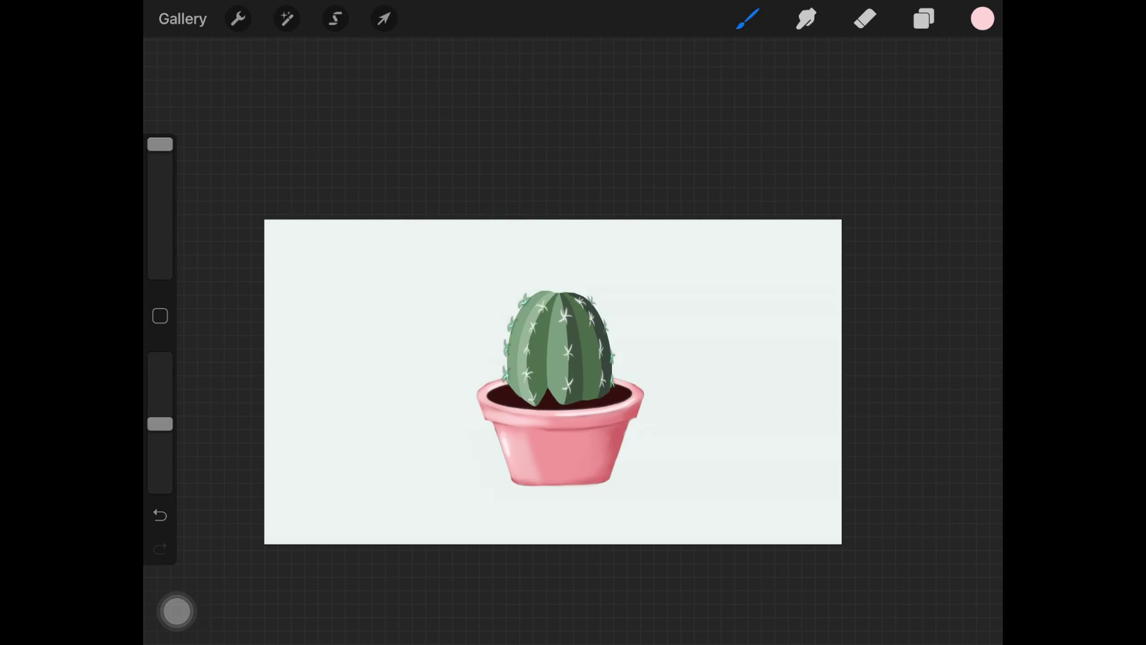
scroll(553, 382, "up", 1)
left_click(924, 18)
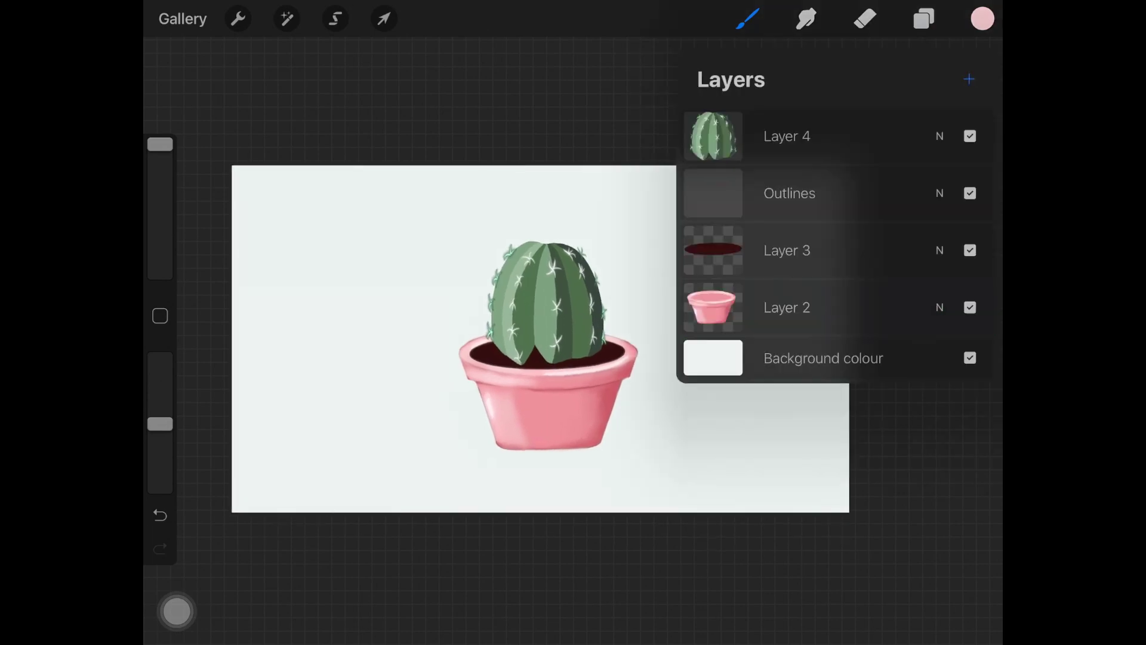
- Add a new layer below the pot and move the cactus, pot, soil and Outlines up slightly
left_click(969, 80)
mouse_move(836, 307)
left_mouse_down()
mouse_move(836, 364)
mouse_move(776, 364)
mouse_move(895, 364)
left_mouse_up()
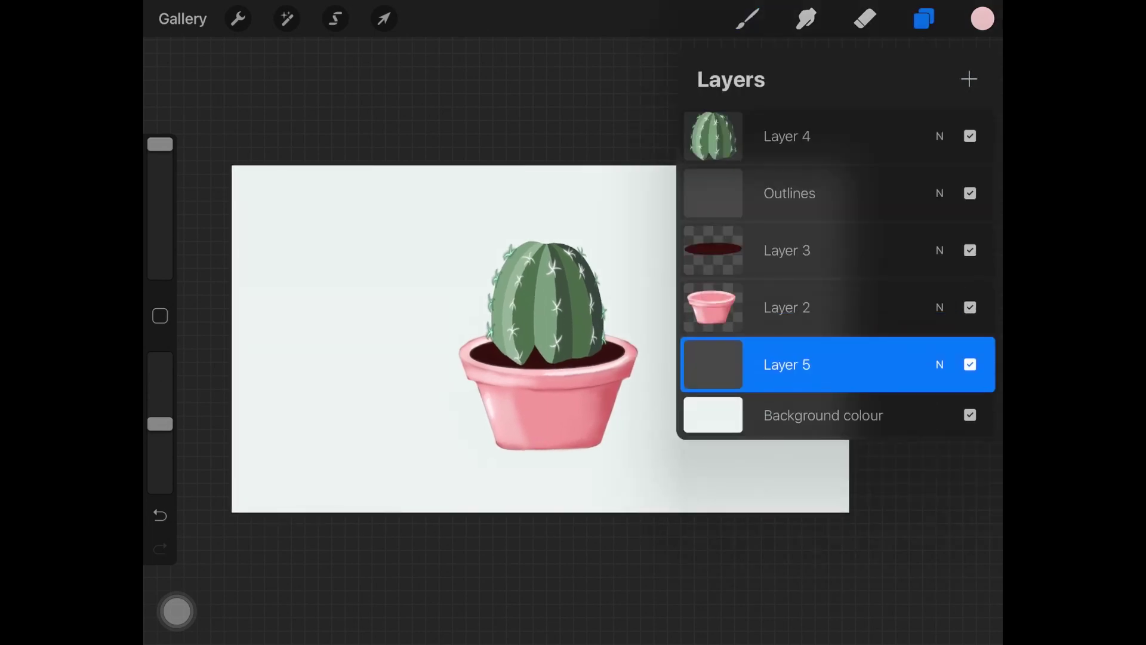
left_click(836, 136)
left_click_drag(776, 307, 895, 306)
left_click_drag(776, 250, 895, 250)
left_click_drag(776, 192, 895, 193)
left_click(383, 18)
left_click_drag(549, 358, 554, 339)
left_click(747, 18)
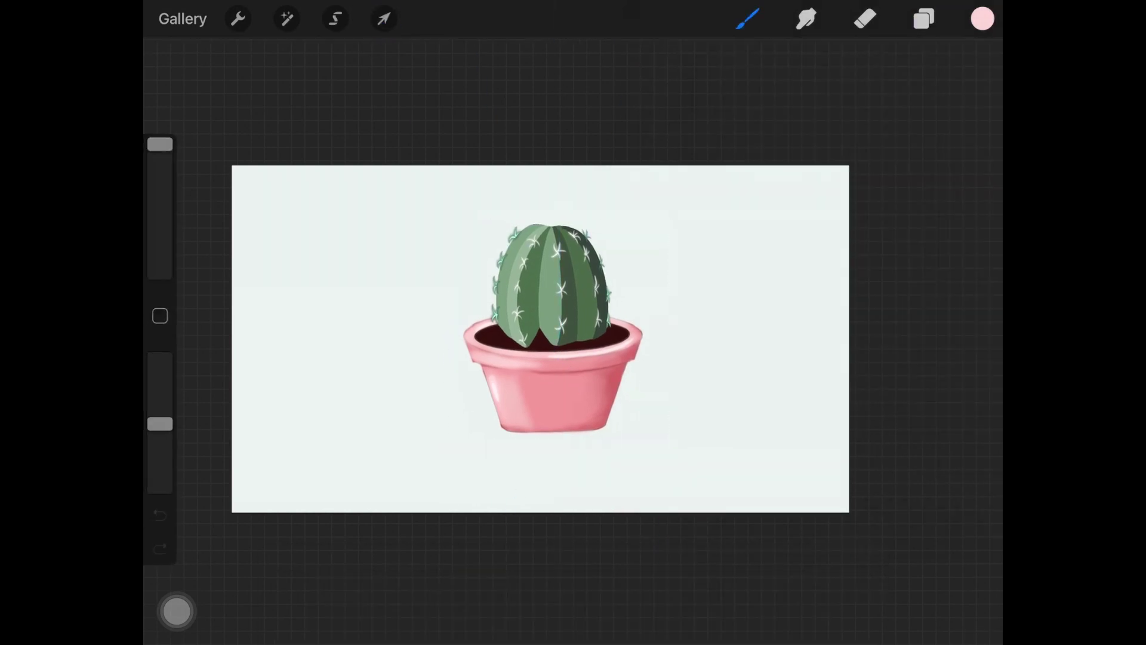
- On the new Layer 5, paint a grey shadow stroke below the pot
left_click(924, 19)
left_click(836, 364)
left_click(747, 19)
left_click(982, 19)
left_click_drag(793, 177, 776, 203)
left_click(983, 19)
key("ctrl+z")
mouse_move(511, 435)
left_mouse_down()
mouse_move(584, 494)
mouse_move(574, 487)
left_mouse_up()
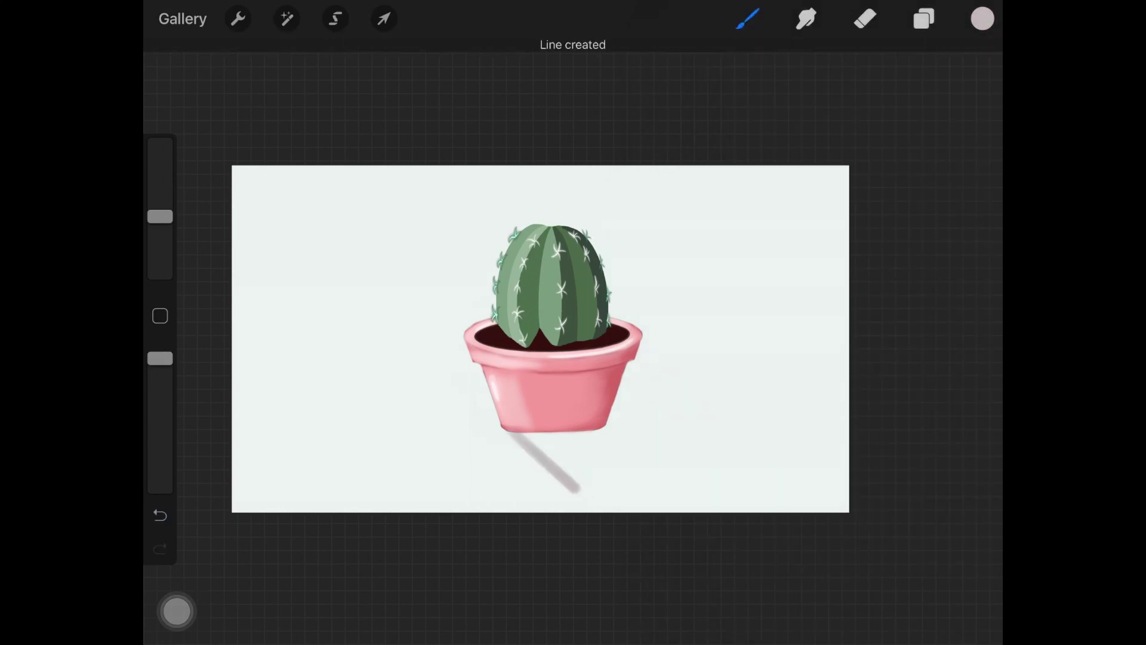
- Draw a second shadow line right of the pot and fill grey between the lines
left_click_drag(624, 386, 703, 468)
key("ctrl+z")
left_click_drag(618, 398, 672, 448)
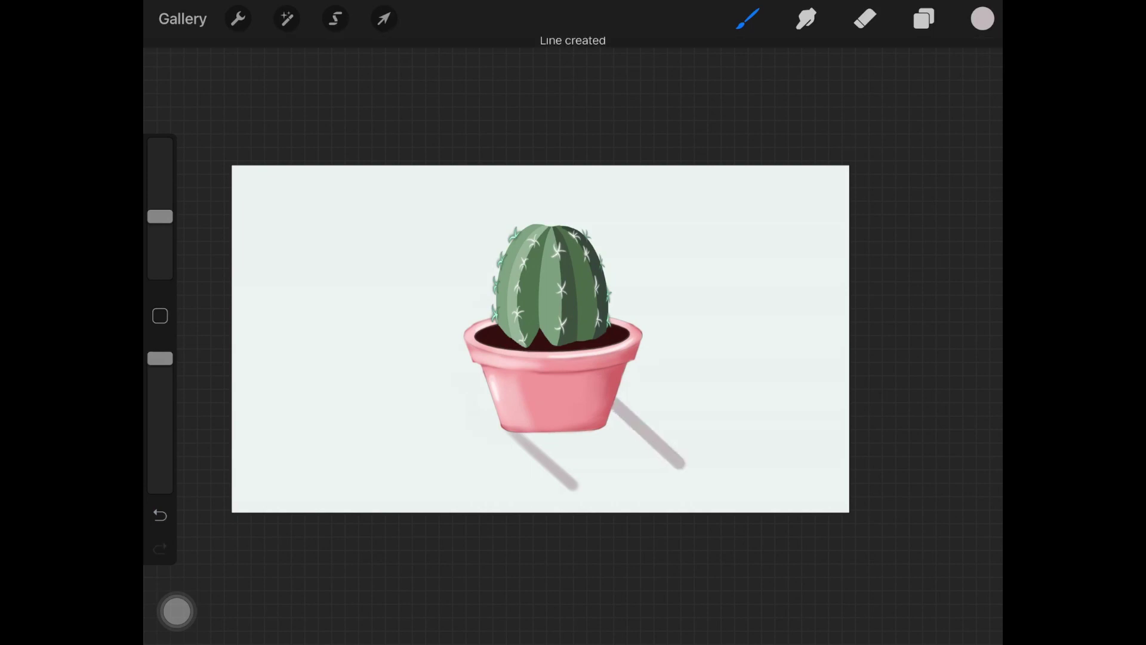
left_click_drag(160, 216, 160, 185)
mouse_move(519, 432)
left_mouse_down()
mouse_move(591, 481)
mouse_move(654, 429)
left_mouse_up()
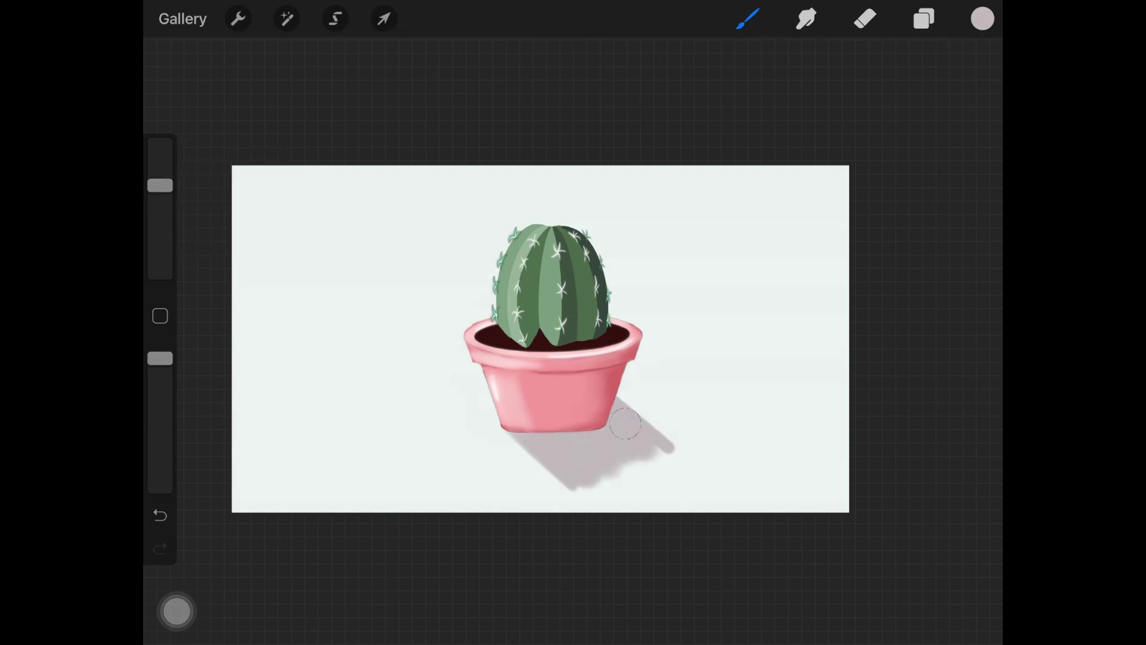
- Soften the shadow's edges with Gaussian Blur
left_click(287, 18)
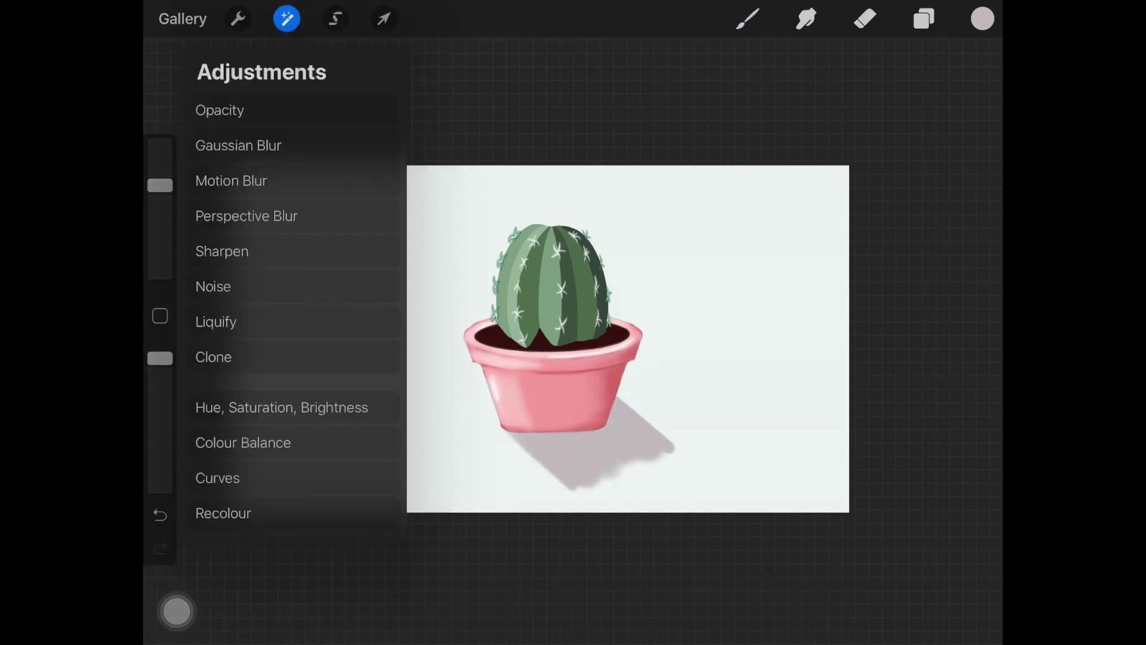
left_click(239, 146)
left_click_drag(537, 299, 716, 298)
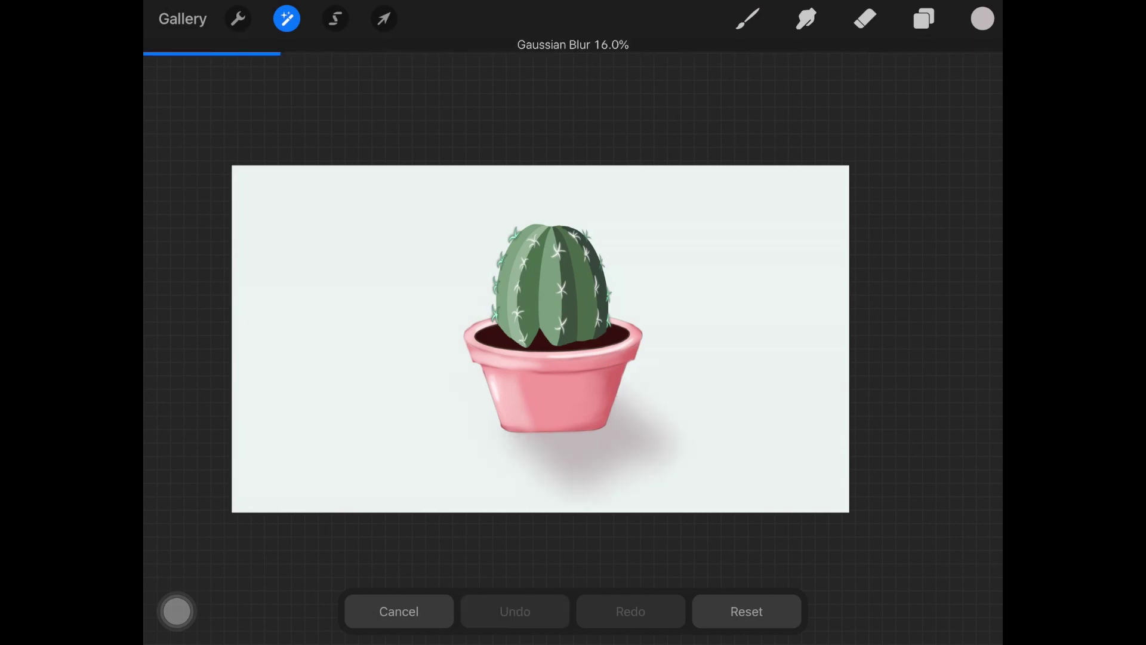
left_click(286, 18)
- Erase the shadow's excess on the left and nudge the shadow into place
left_click(864, 19)
left_click_drag(642, 397, 685, 447)
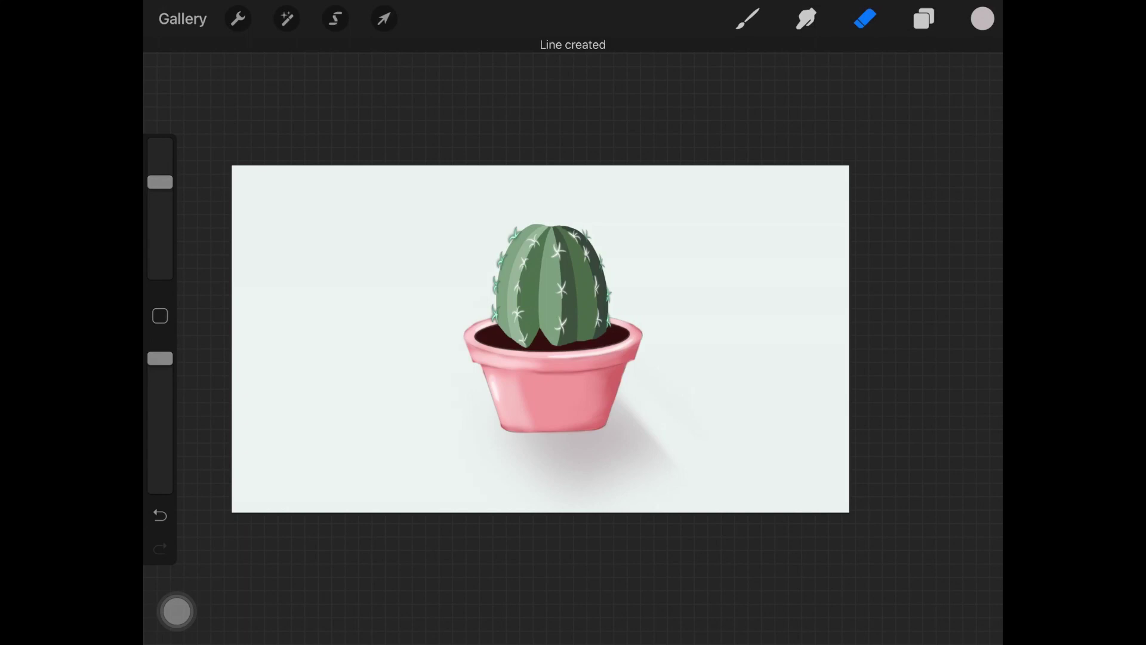
mouse_move(561, 454)
left_mouse_down()
mouse_move(507, 495)
mouse_move(453, 443)
left_mouse_up()
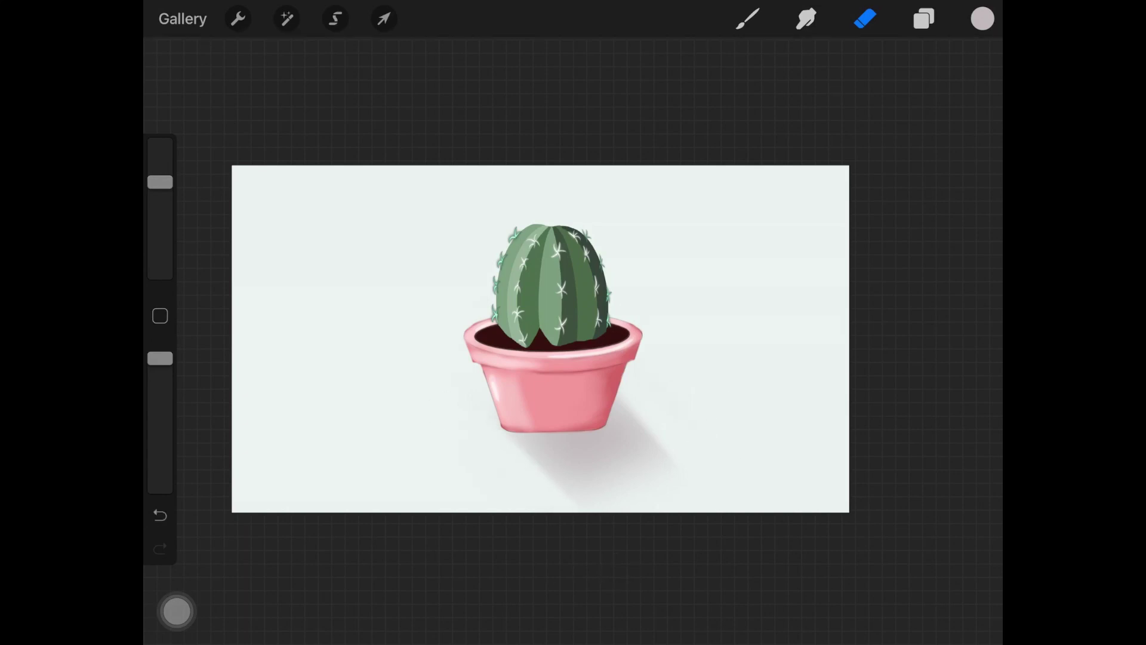
left_click(383, 18)
left_click_drag(591, 465, 585, 462)
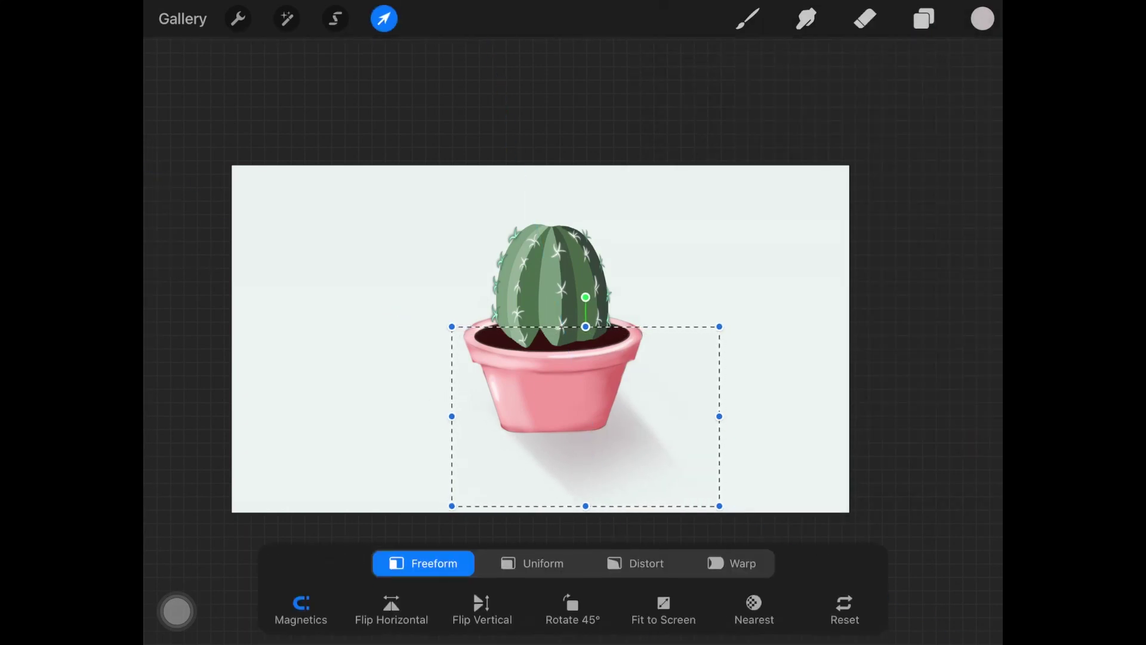
left_click(384, 19)
left_click(159, 514)
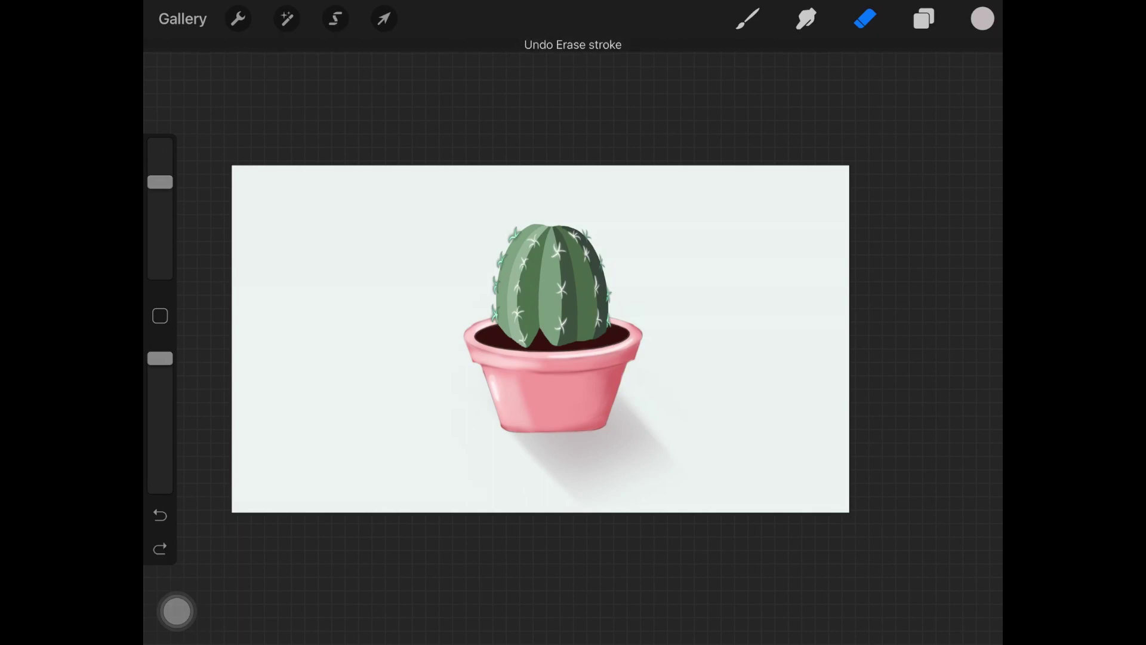
left_click(384, 19)
left_click(383, 18)
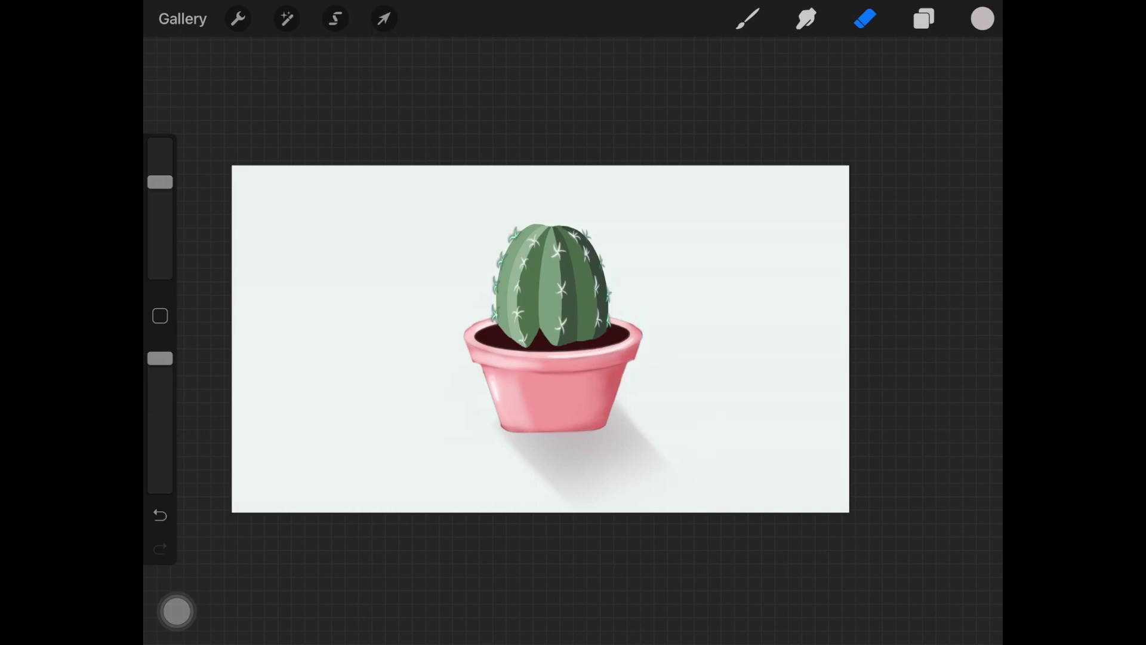
- Fade the shadow layer, Layer 5, to 70% opacity
left_click(923, 19)
left_click(716, 364)
left_click(939, 363)
mouse_move(982, 310)
left_mouse_down()
mouse_move(857, 310)
mouse_move(894, 311)
left_mouse_up()
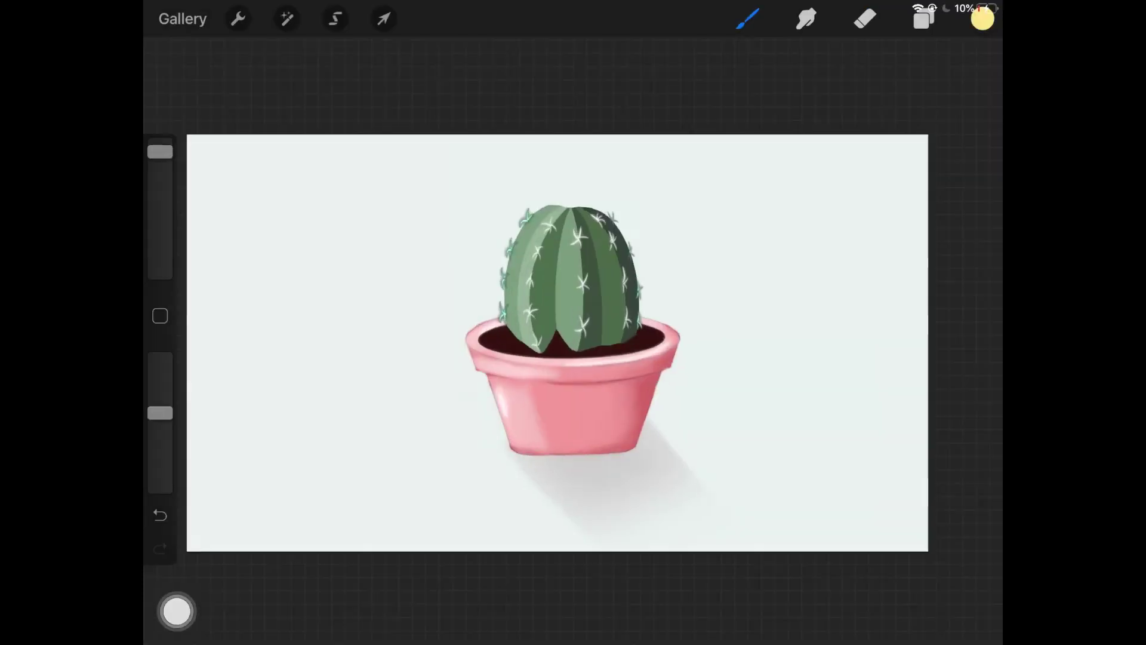
- Add Layer 6 for the glow and set its blending mode to Soft Light
left_click(924, 18)
left_click(969, 78)
left_click(938, 136)
left_click_drag(835, 478, 835, 346)
left_click(718, 378)
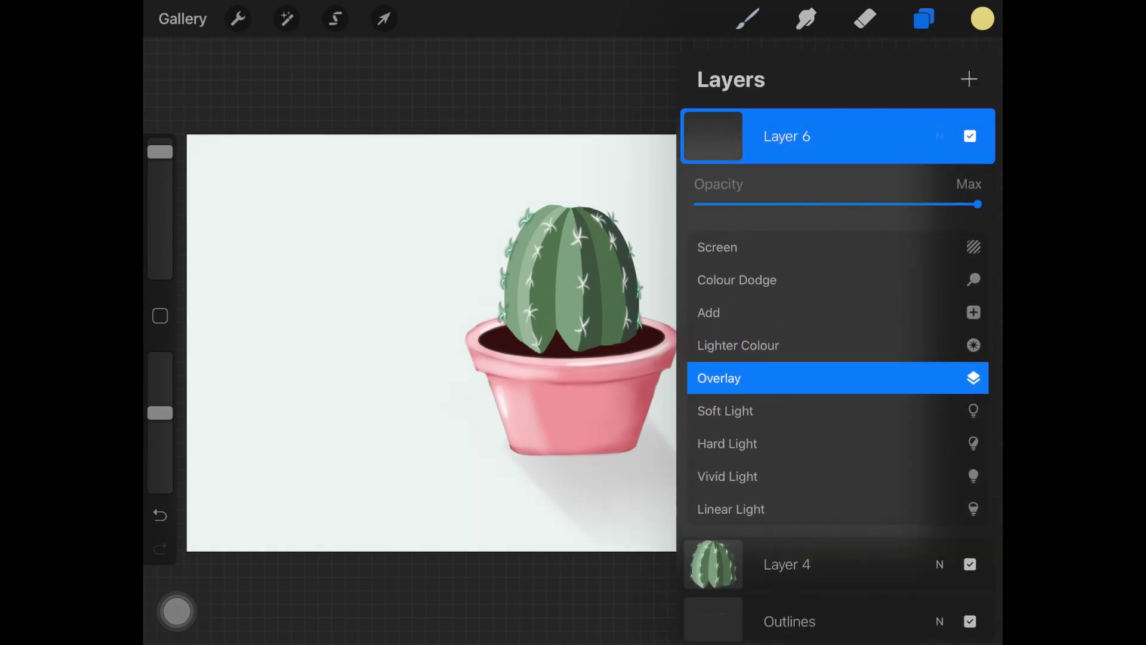
- Airbrush a soft, low-opacity yellow glow on the cactus's left side
left_click(747, 18)
left_click(748, 19)
left_click_drag(160, 412, 160, 439)
mouse_move(521, 215)
left_mouse_down()
mouse_move(596, 179)
mouse_move(491, 237)
left_mouse_up()
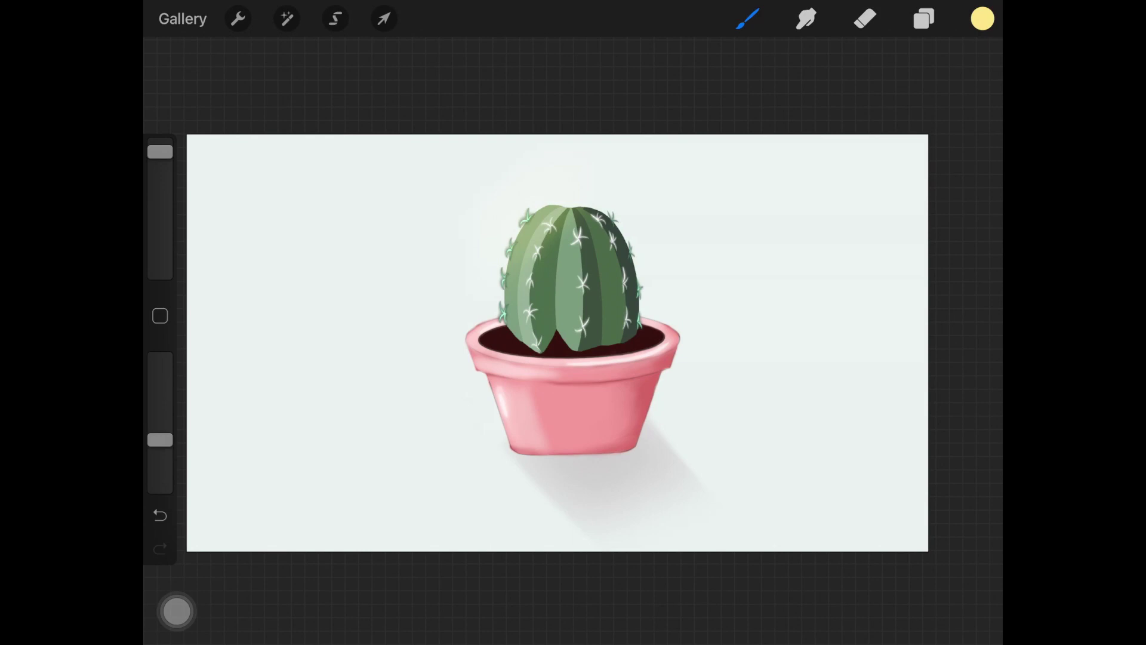
- Try a warm tint on the pot rim, undo it, and shrink the brush
left_click(924, 18)
left_click_drag(895, 366, 776, 366)
left_click(714, 366)
left_click(607, 410)
left_click(923, 19)
left_click_drag(478, 328, 510, 346)
left_click(160, 515)
left_click_drag(159, 152, 160, 200)
- Add Layer 8 above the soil as a Soft Light clipping mask
left_click(924, 19)
left_click(969, 79)
left_click(937, 305)
left_click_drag(836, 578, 836, 352)
left_click(775, 484)
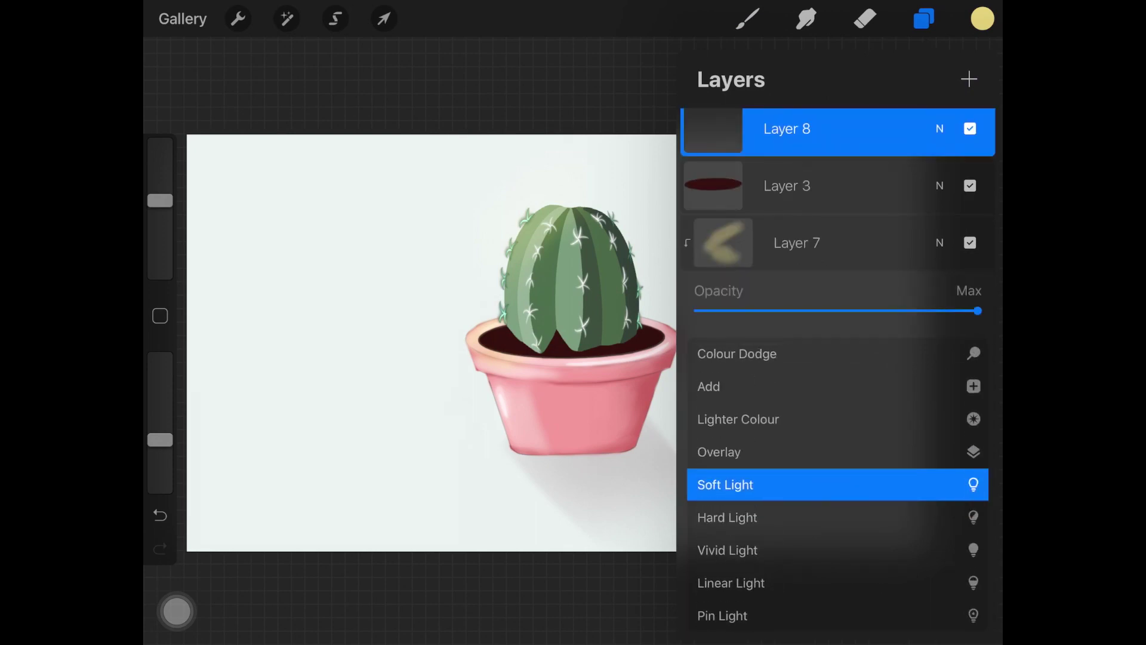
left_click(940, 243)
left_click(939, 419)
left_click(940, 242)
left_click(939, 307)
left_click(712, 306)
left_click(609, 350)
- Return to painting and raise the brush opacity
left_click(747, 18)
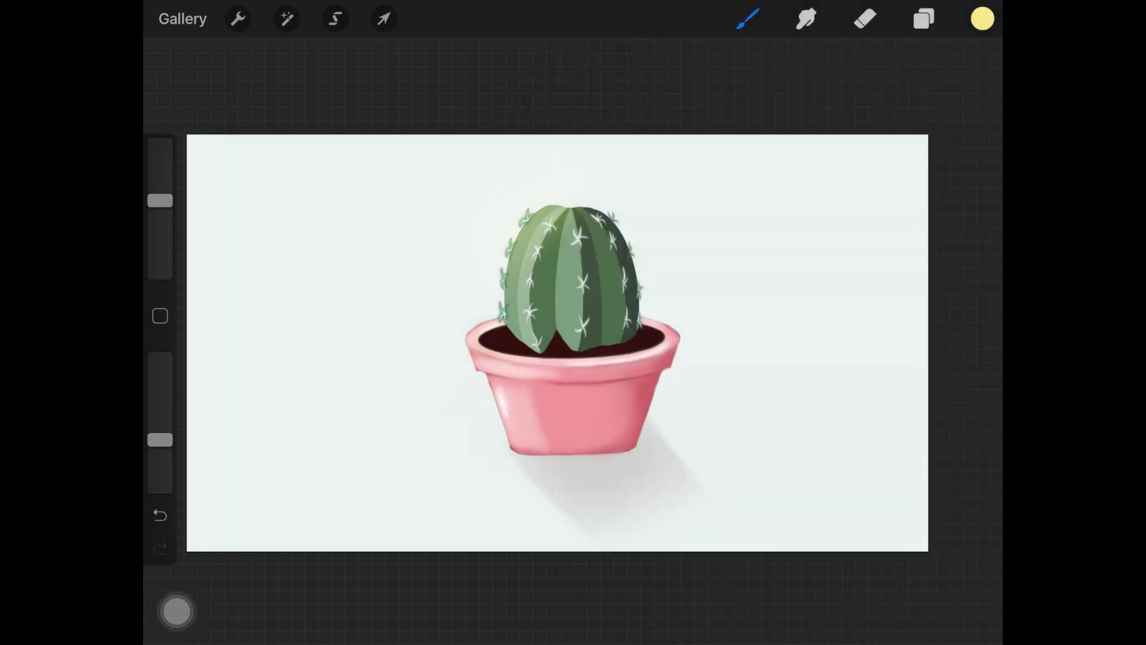
left_click(924, 19)
left_click(503, 310)
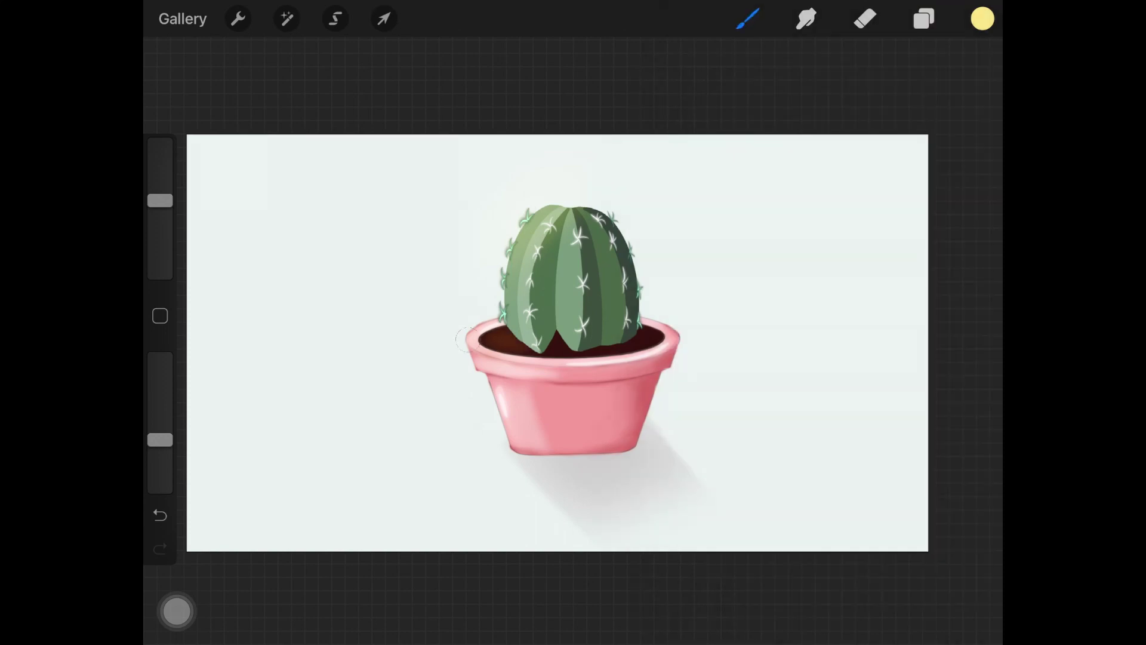
left_click_drag(160, 440, 160, 384)
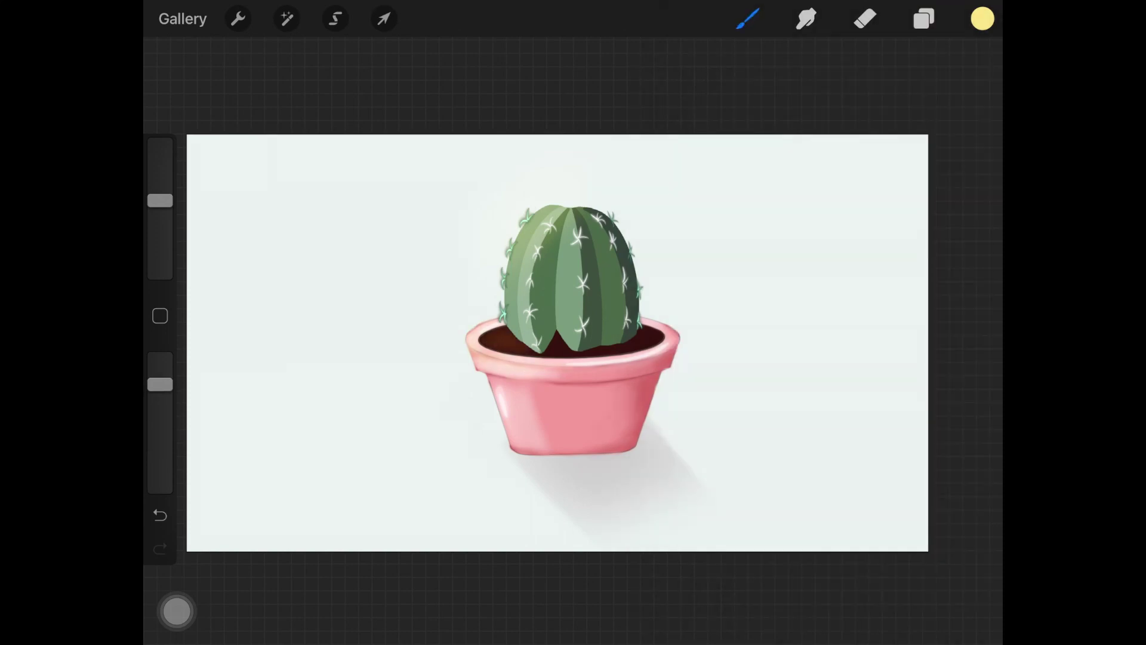
scroll(557, 343, "down", 3)
- Add a new top layer and bring up the Luminance brushes
left_click(924, 18)
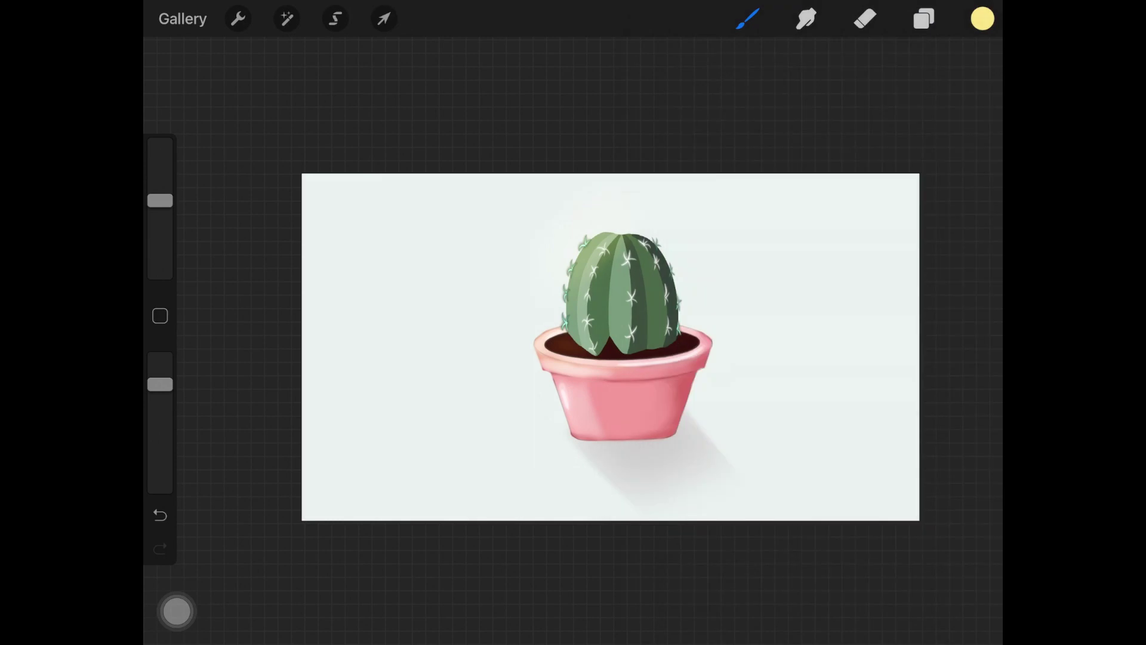
left_click(924, 18)
left_click(967, 79)
left_click(748, 18)
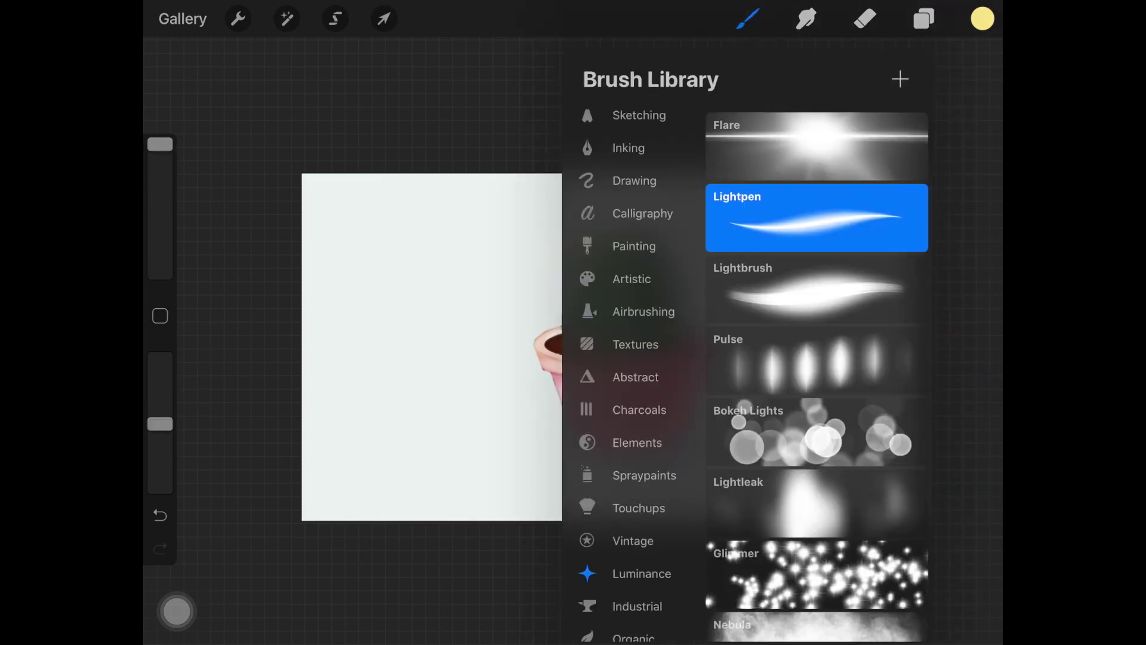
- Try pink Glimmer sparkles on the pot, including on Layer 2, then undo them
left_click(748, 19)
left_click(748, 18)
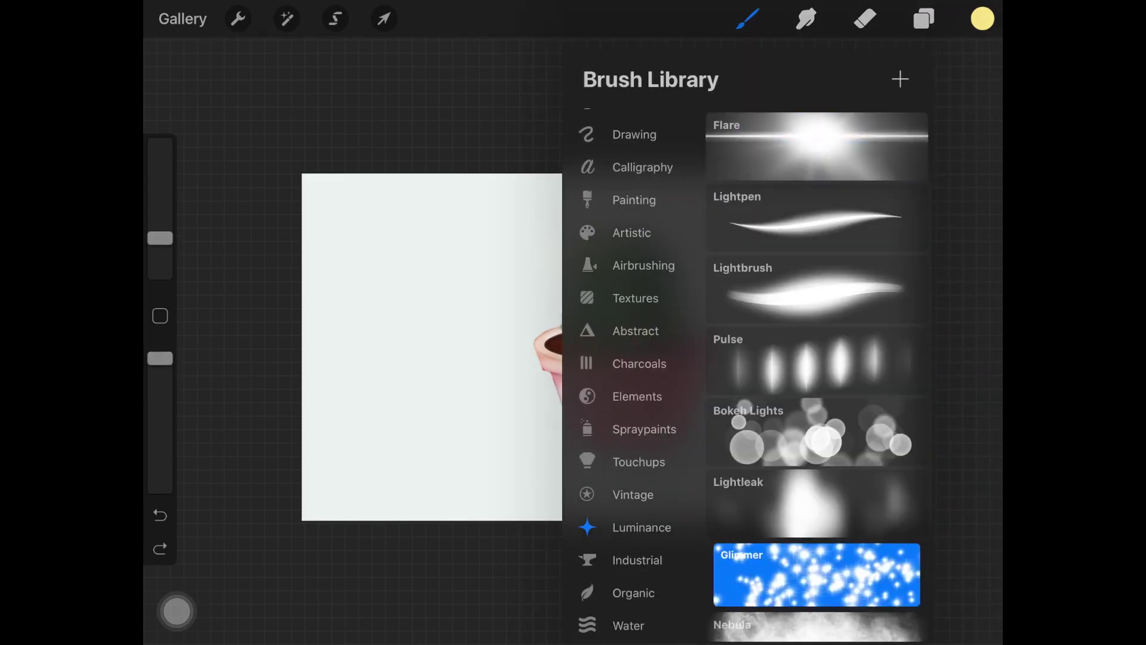
left_click_drag(614, 400, 641, 421)
left_click(159, 515)
left_click(924, 18)
left_click(713, 535)
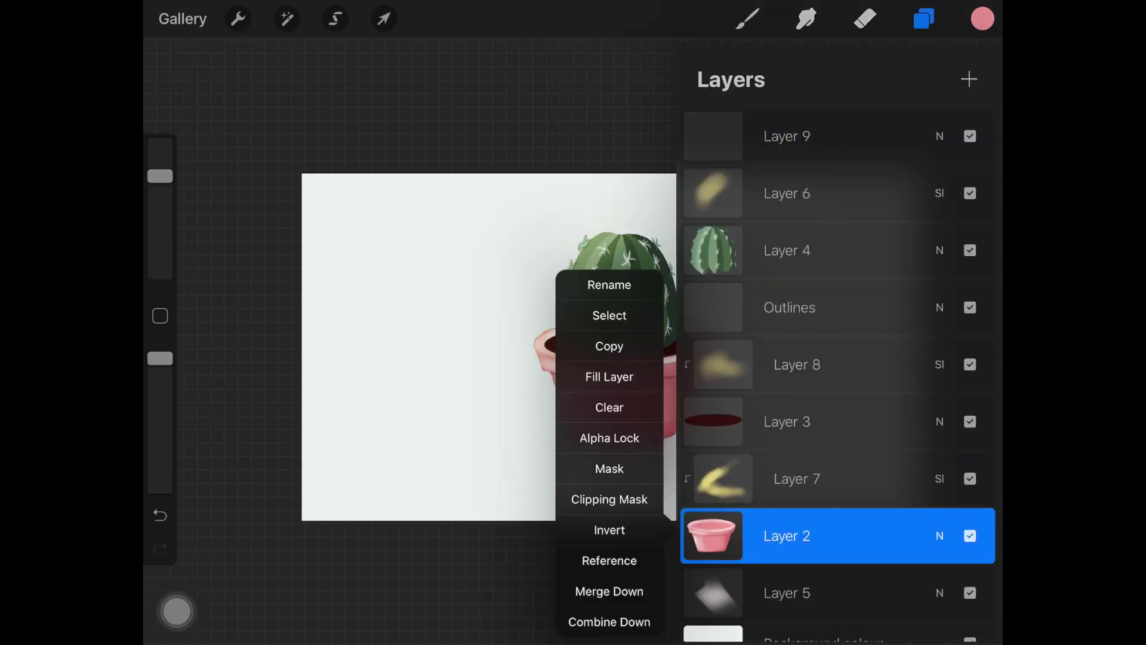
left_click(418, 299)
left_click_drag(573, 382, 681, 417)
left_click_drag(609, 388, 668, 430)
left_click(160, 514)
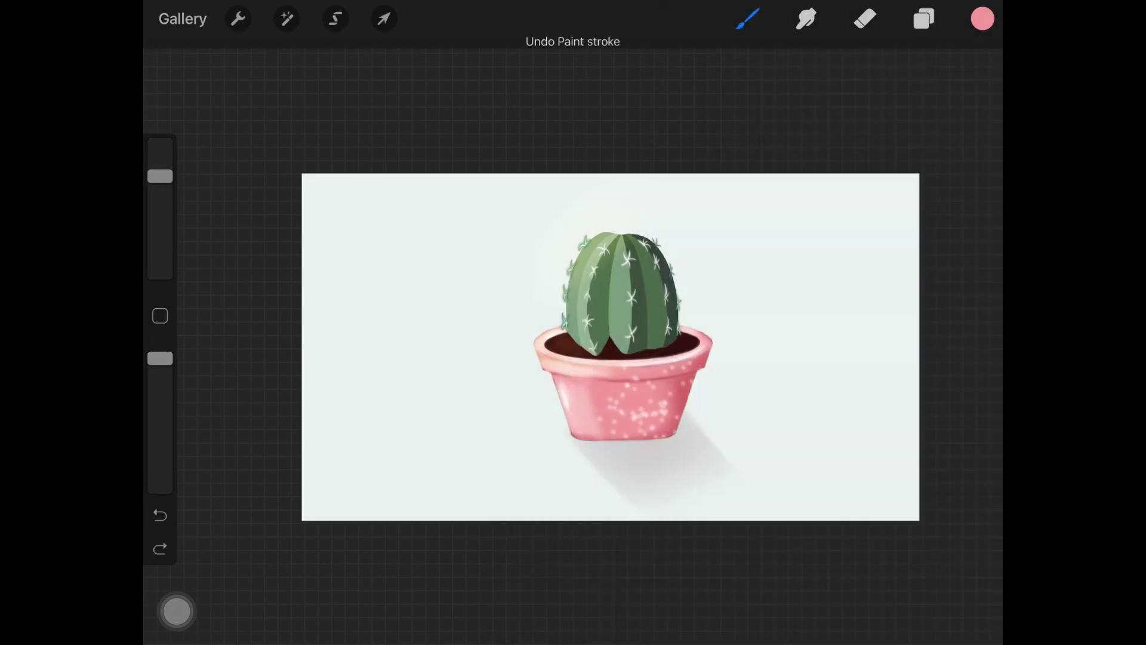
- Try green Glimmer dots near the cactus and undo them
left_click(924, 18)
left_click(792, 250)
left_click(924, 18)
left_click(608, 286)
left_click_drag(526, 209, 519, 316)
left_click(160, 514)
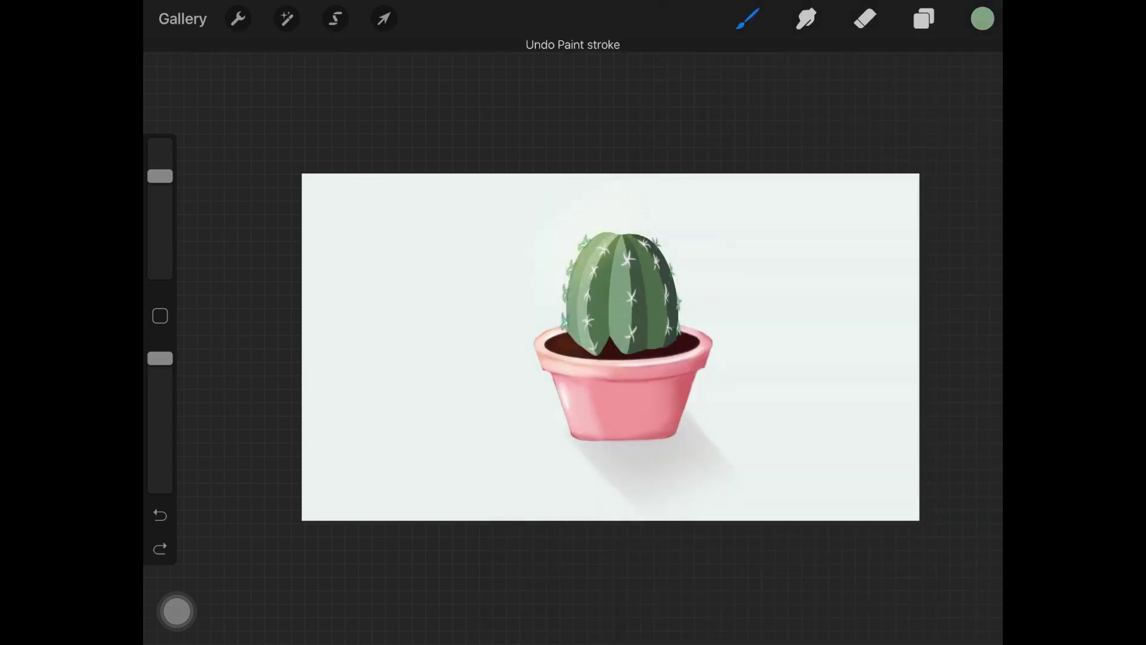
- Set Layer 6 to 60% opacity, Layer 8 to about 61%, and lower Layer 7 slightly
left_click(924, 19)
left_click(940, 193)
left_click_drag(857, 262, 865, 262)
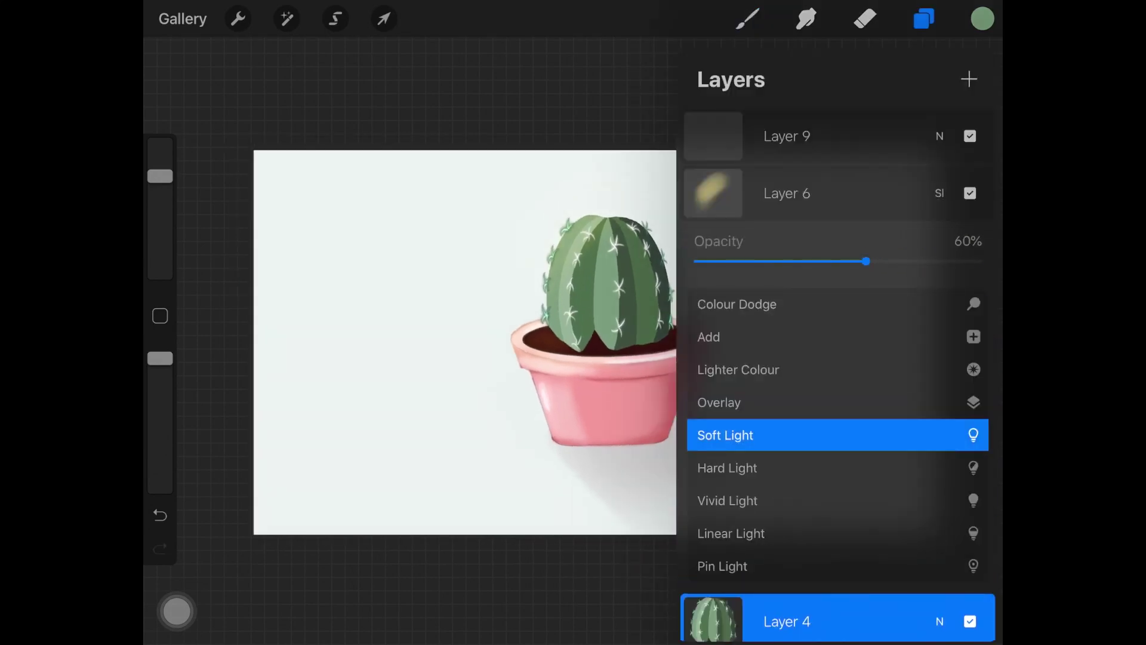
left_click(939, 193)
left_click(939, 242)
left_click_drag(893, 311, 863, 311)
left_click(940, 243)
left_click(939, 455)
left_click(939, 242)
left_click(924, 18)
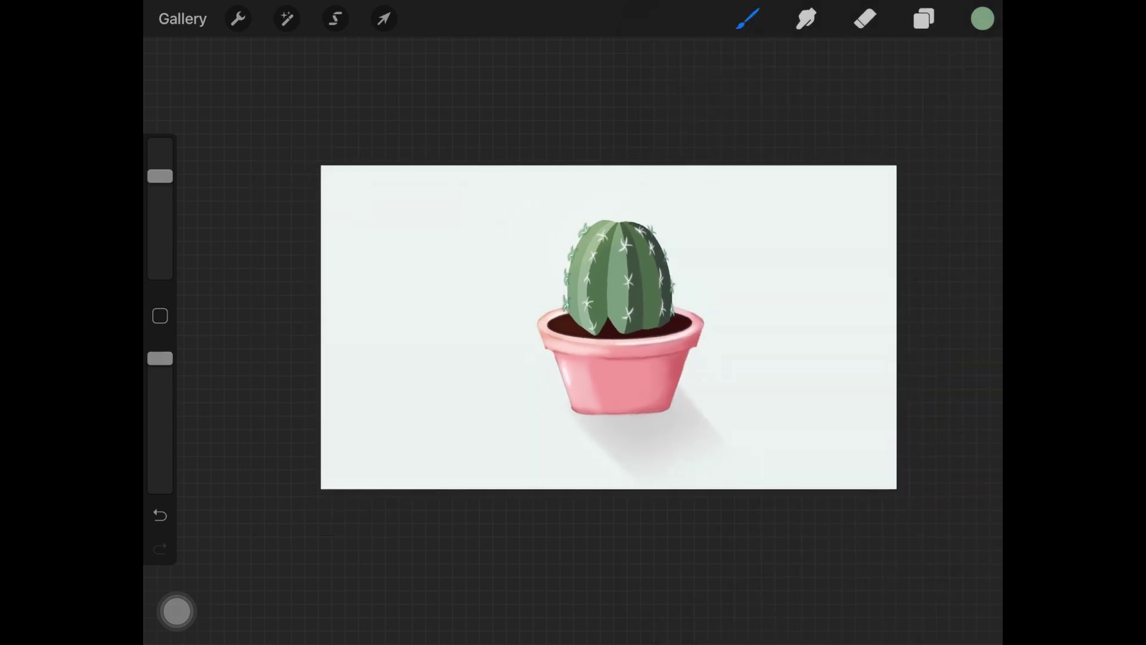